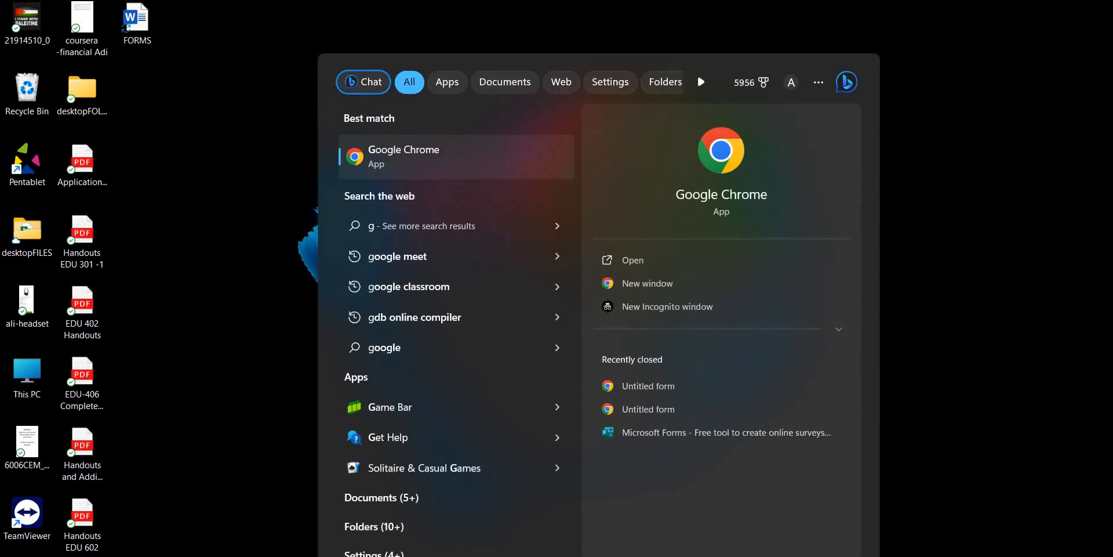
- Launch Google Chrome from the Windows Start search results
key(Return)
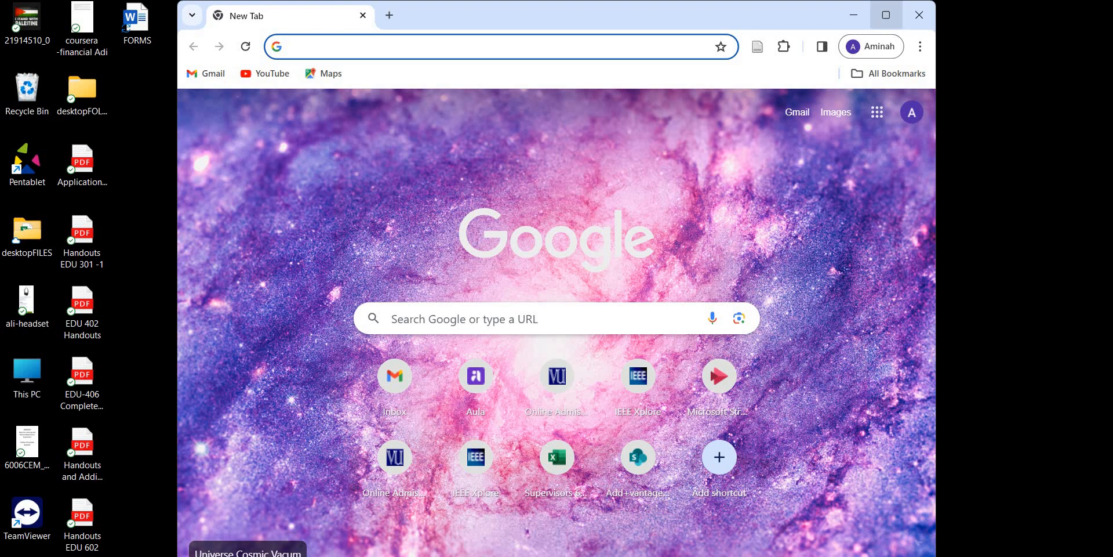
mouse_move(886, 15)
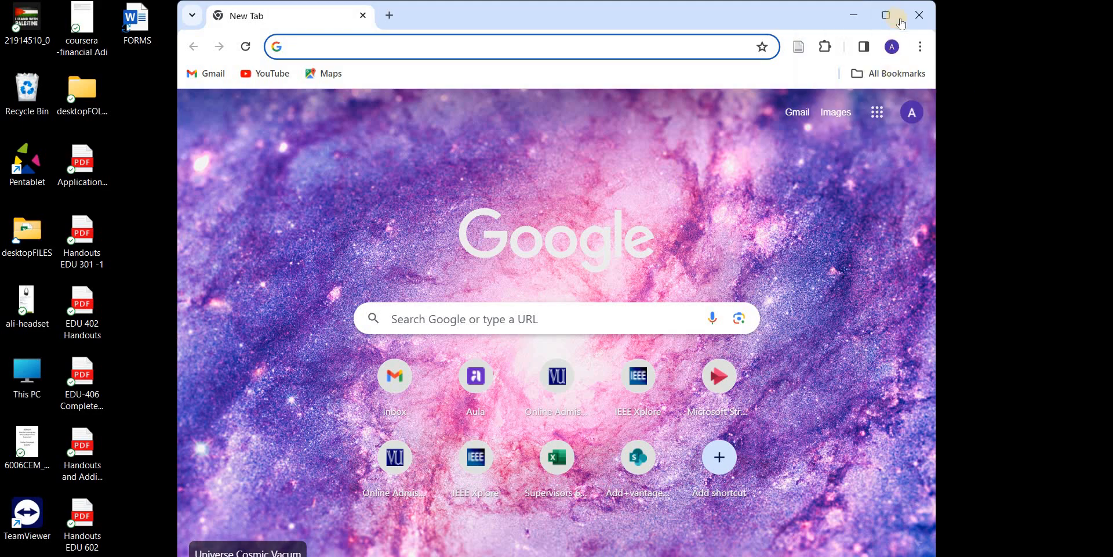
- Maximize Chrome, search 'google forms', and open the Google Forms page and its Forms home
click(889, 15)
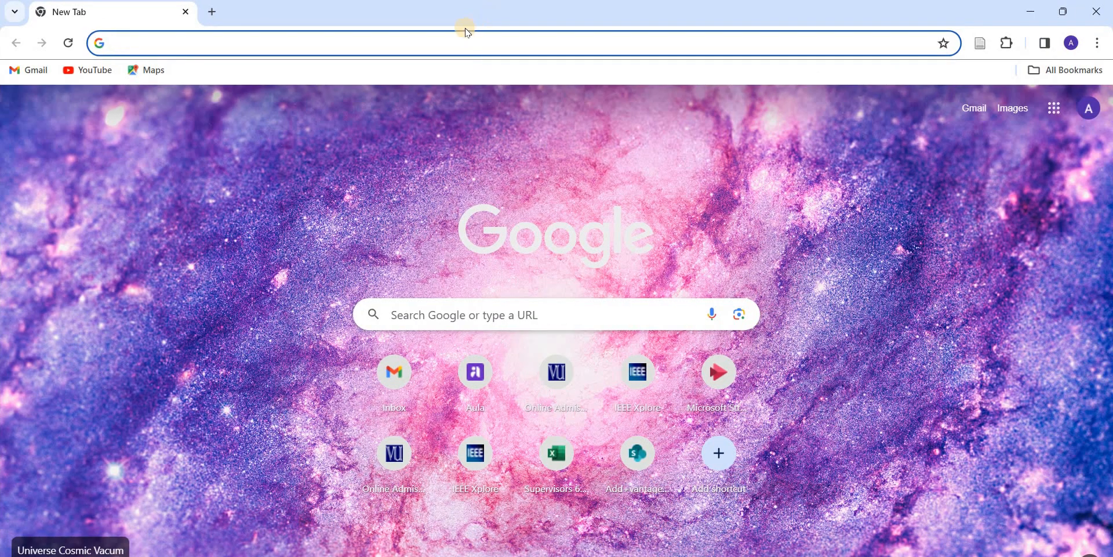
click(458, 313)
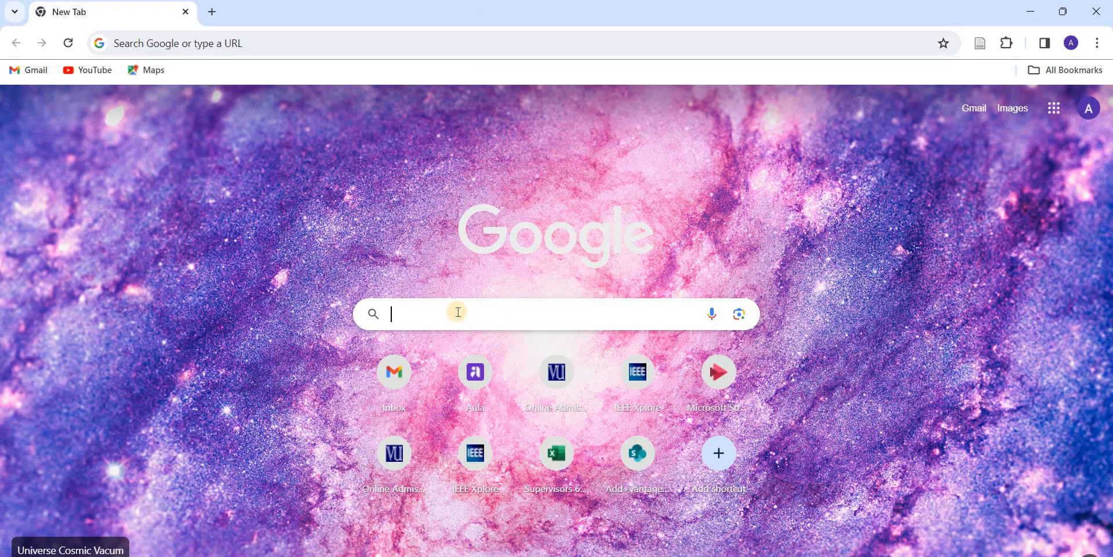
text(googl)
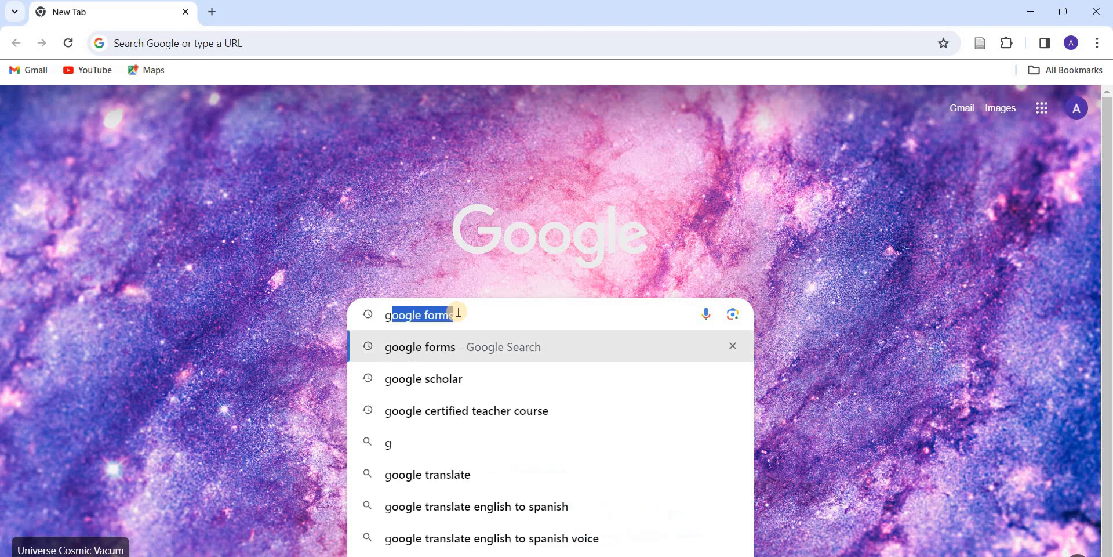
text(e)
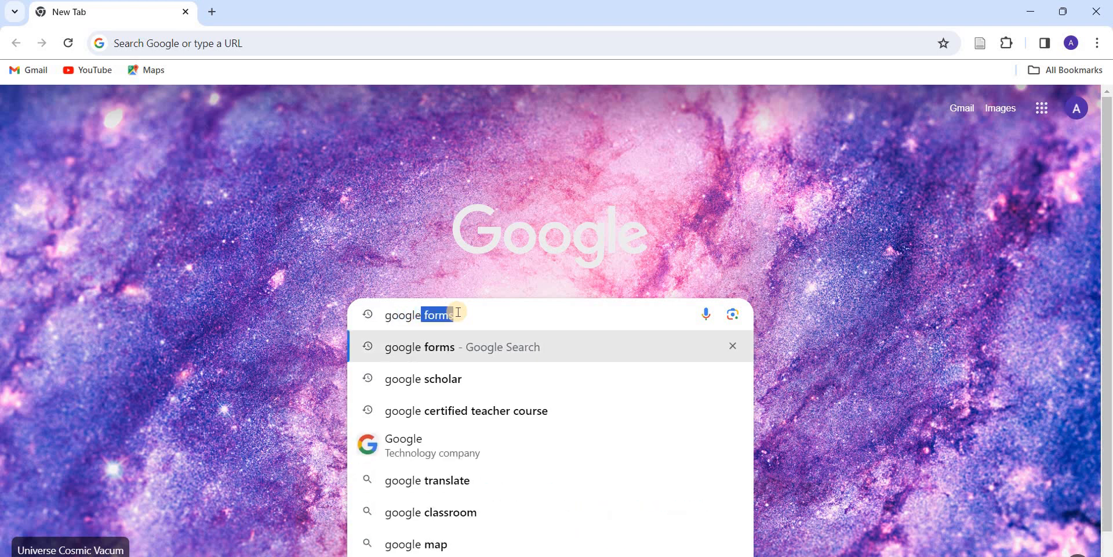
key(Right)
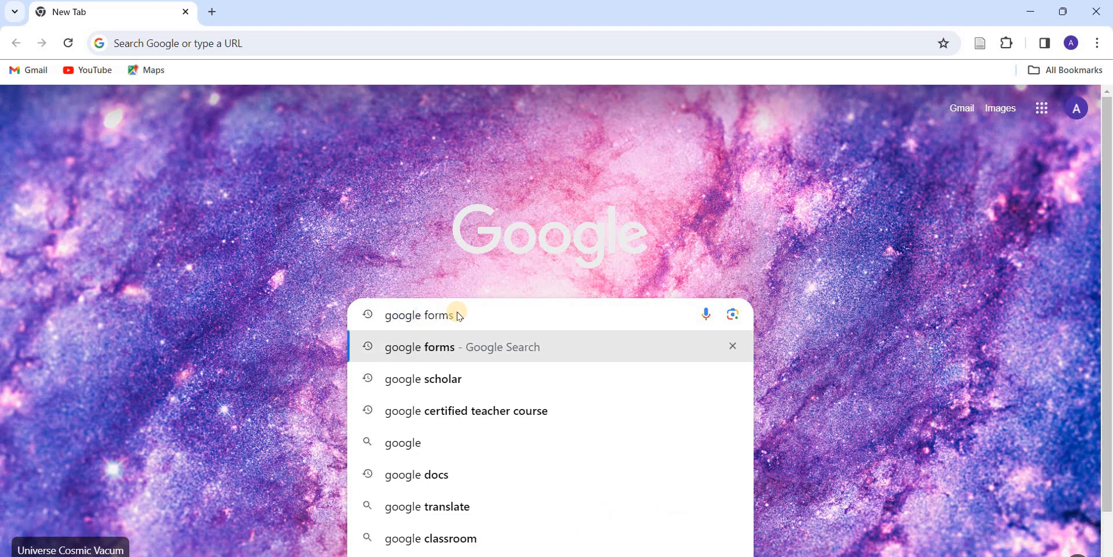
key(Return)
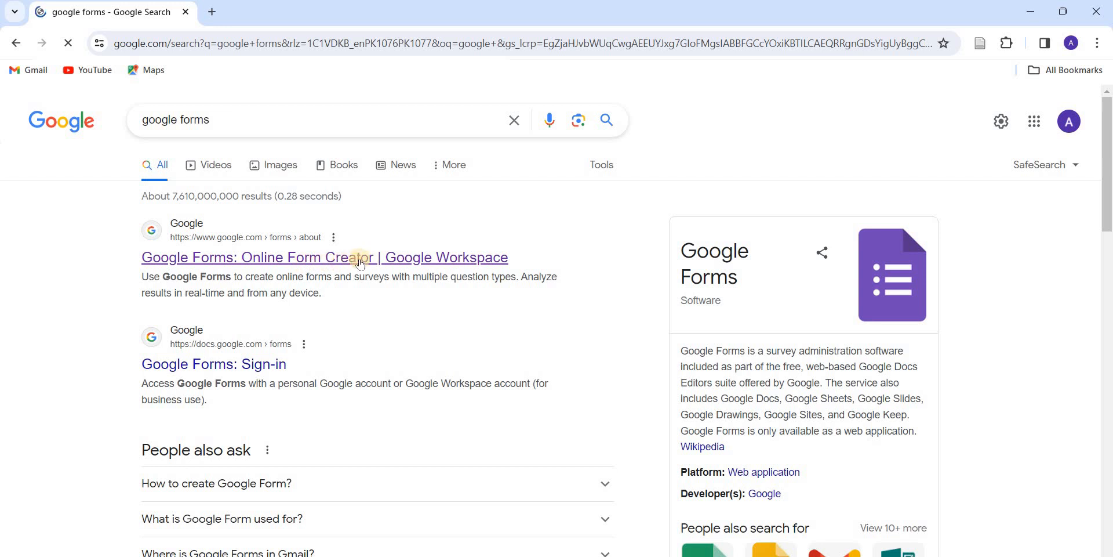
click(285, 258)
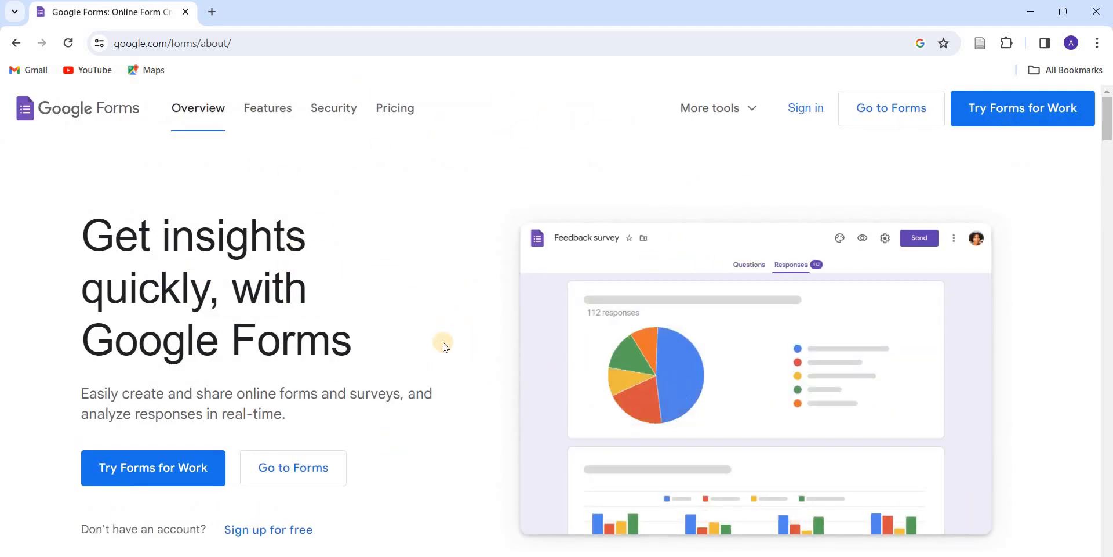
click(295, 475)
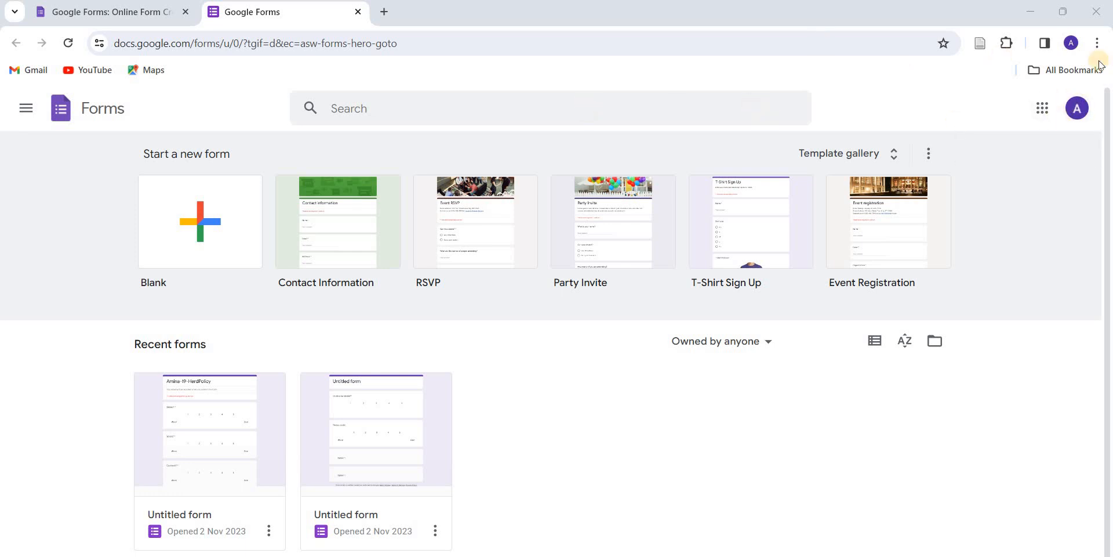
- Open the Google account panel to check which account is signed in
click(1077, 104)
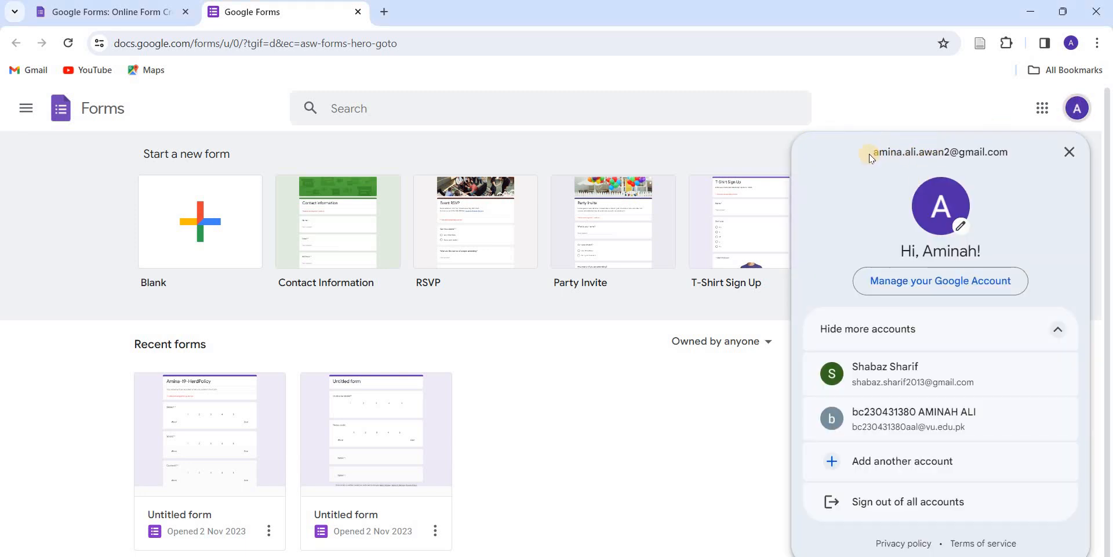
triple_click(1015, 152)
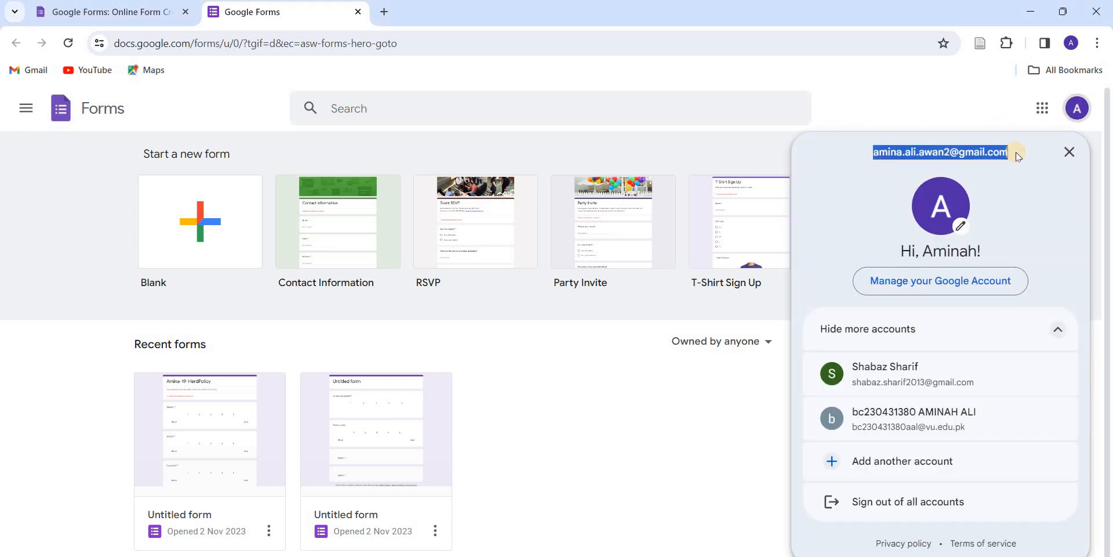
click(966, 122)
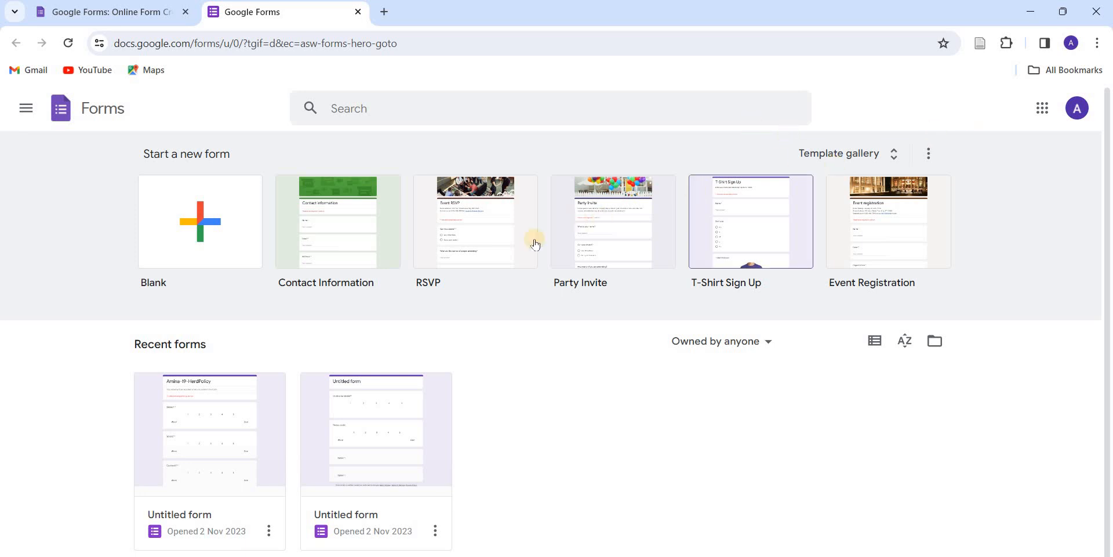
click(206, 231)
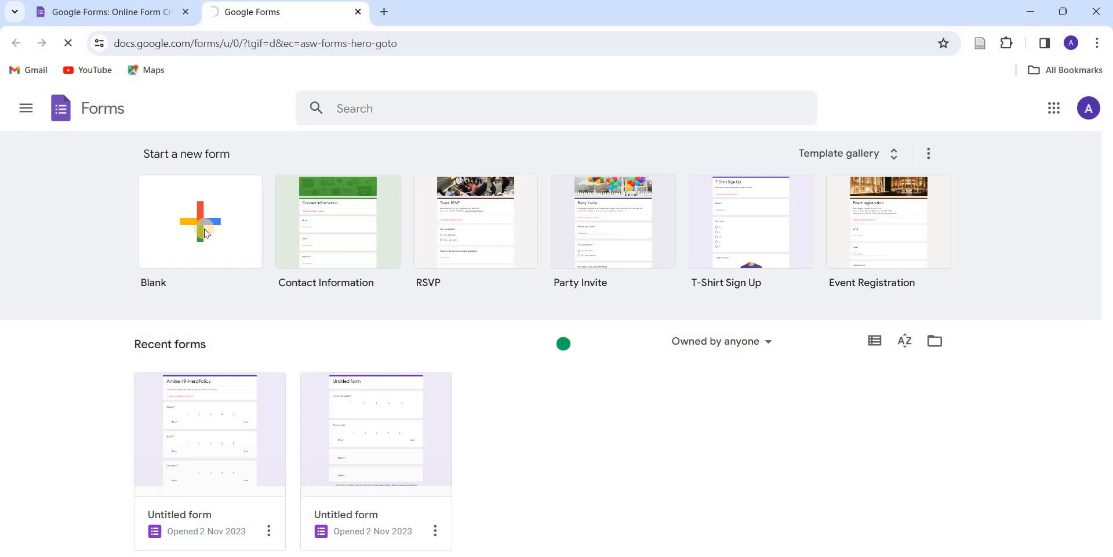
- Create a blank form and rename it to the author's name followed by '-19-Philosophy'
click(206, 233)
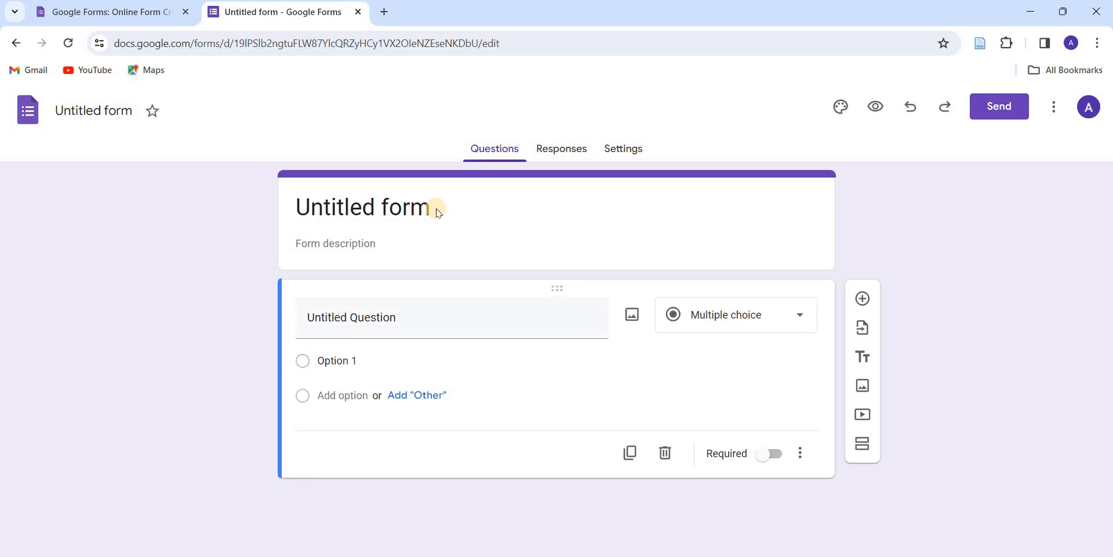
click(90, 111)
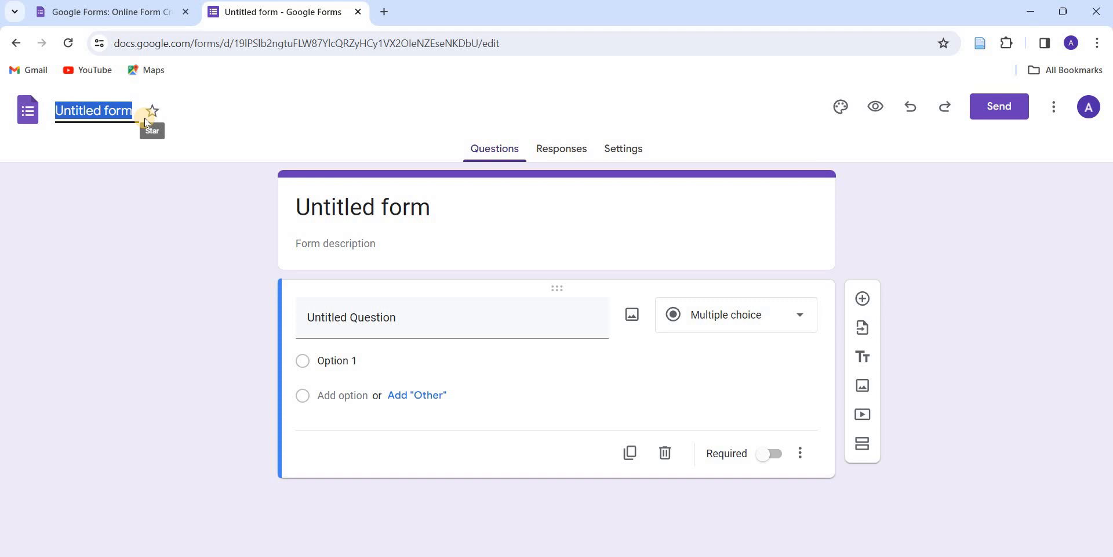
key(BackSpace)
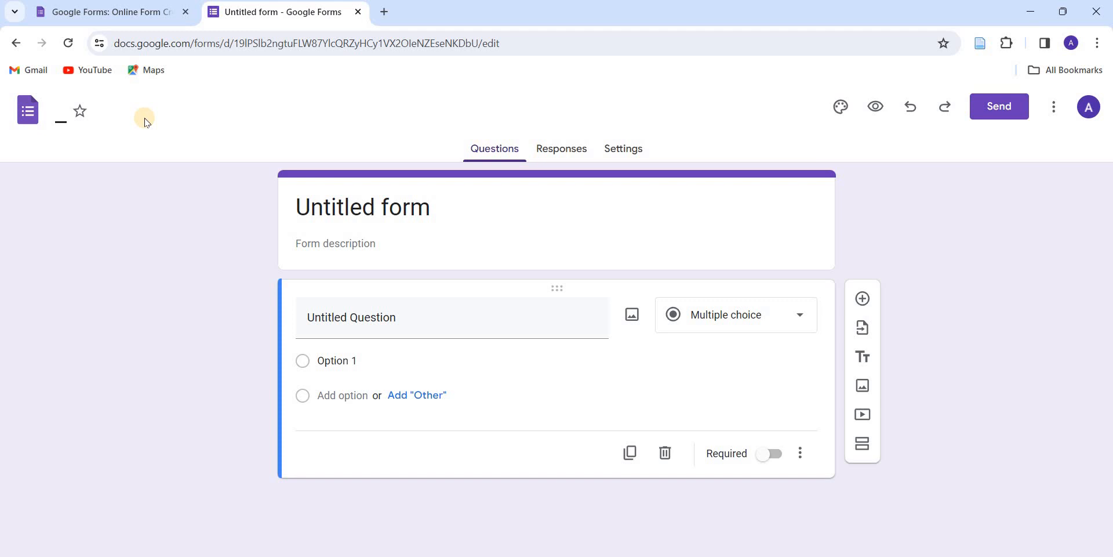
text(Amina-19-)
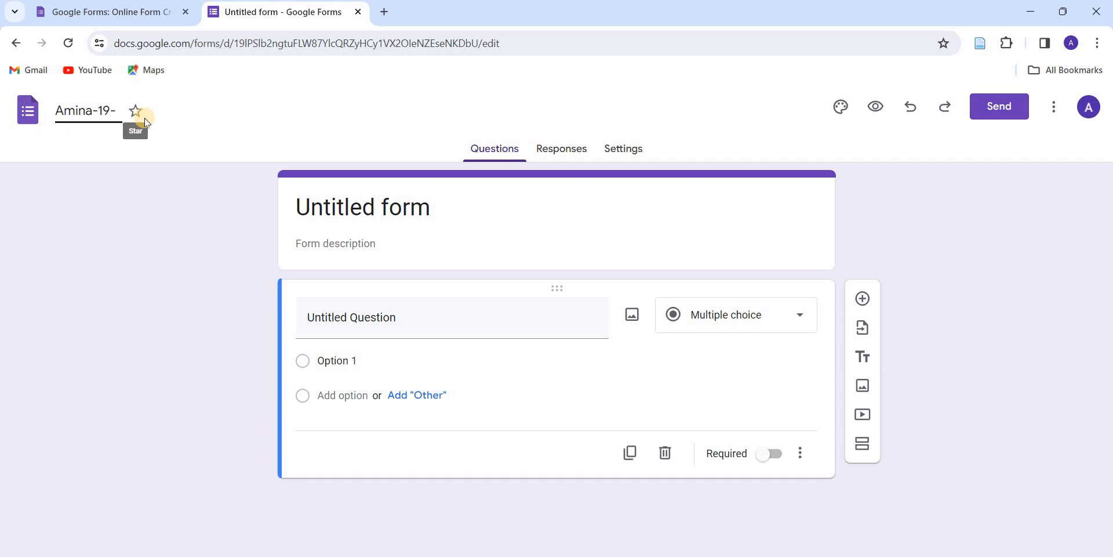
text(Philo)
text(sop)
text(hy)
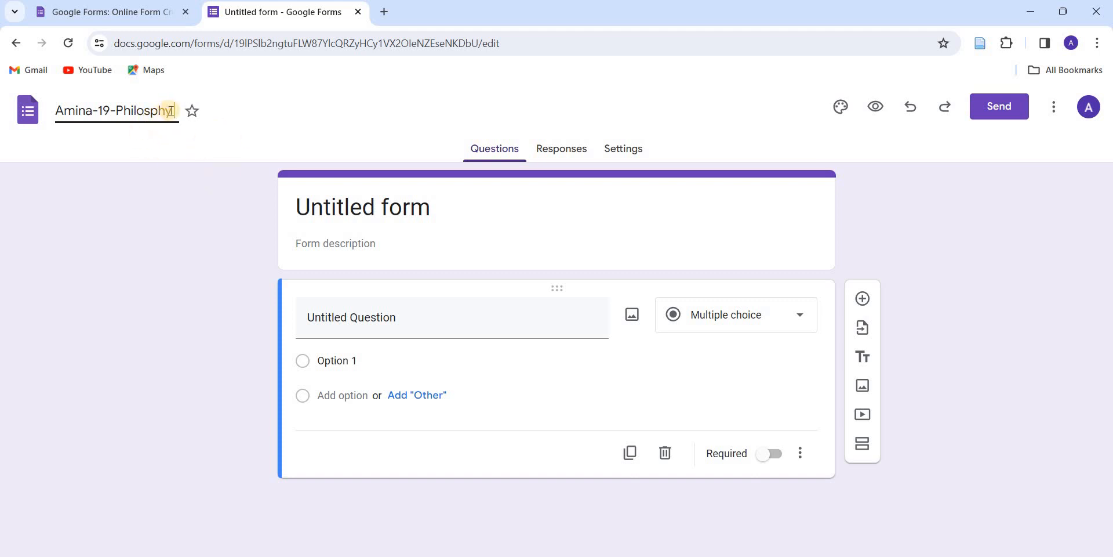
drag(172, 111, 52, 116)
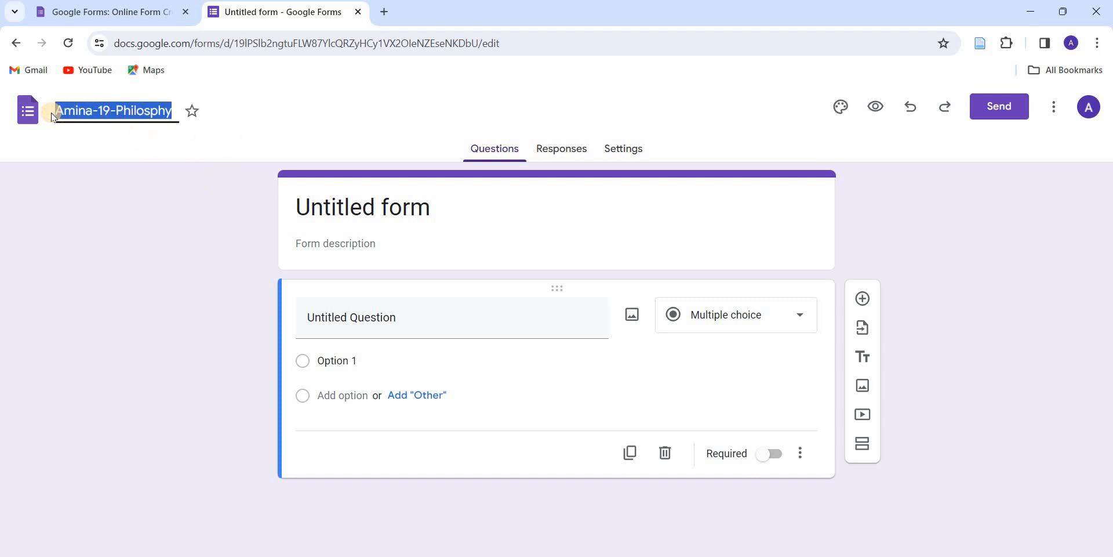
- Apply the new file name to the form heading, then move into the description field
click(417, 203)
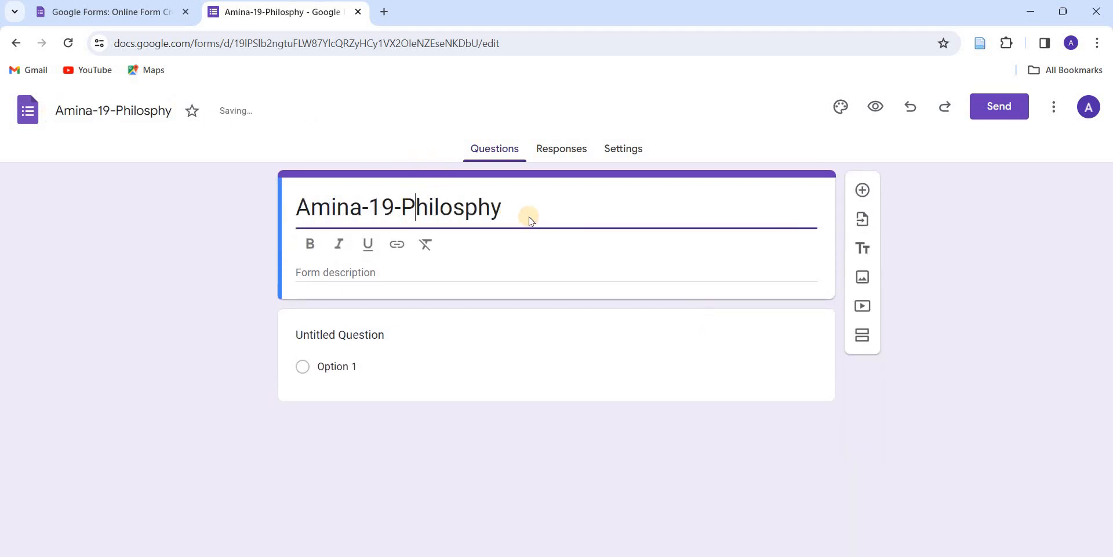
click(528, 218)
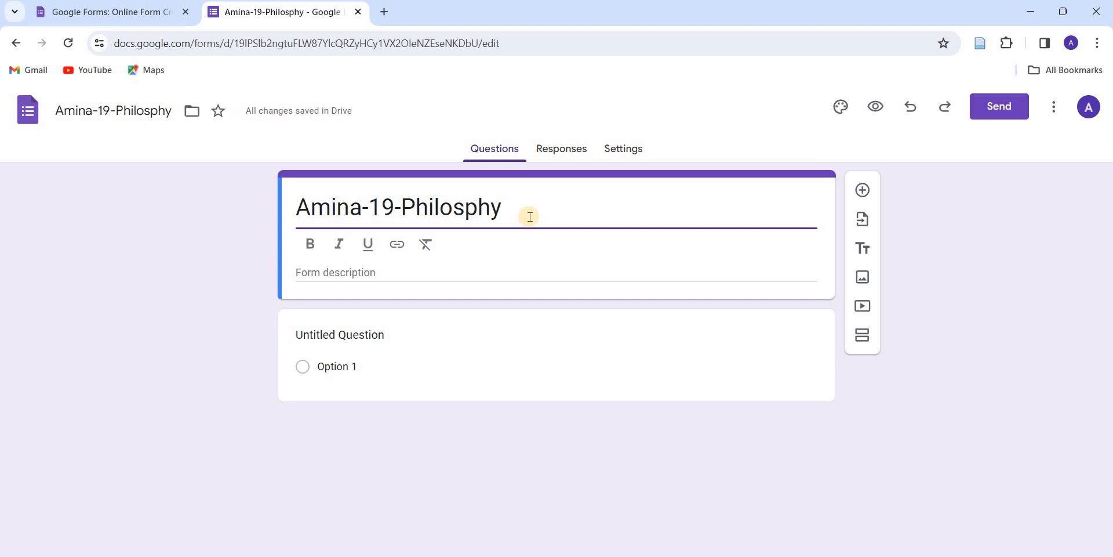
click(365, 272)
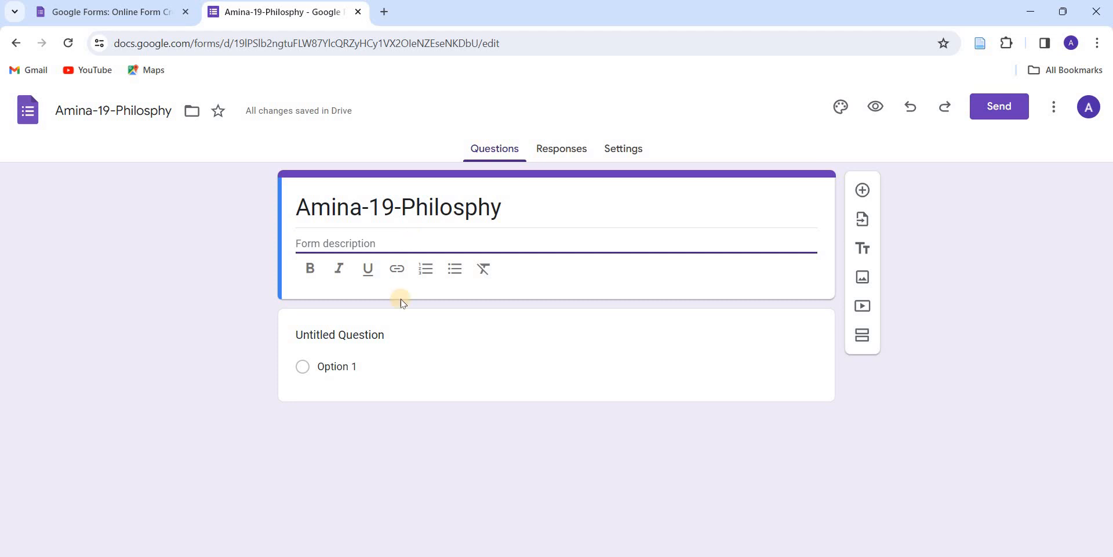
- Replace the first question's 'Untitled Question' title with 'Slides?'
click(352, 335)
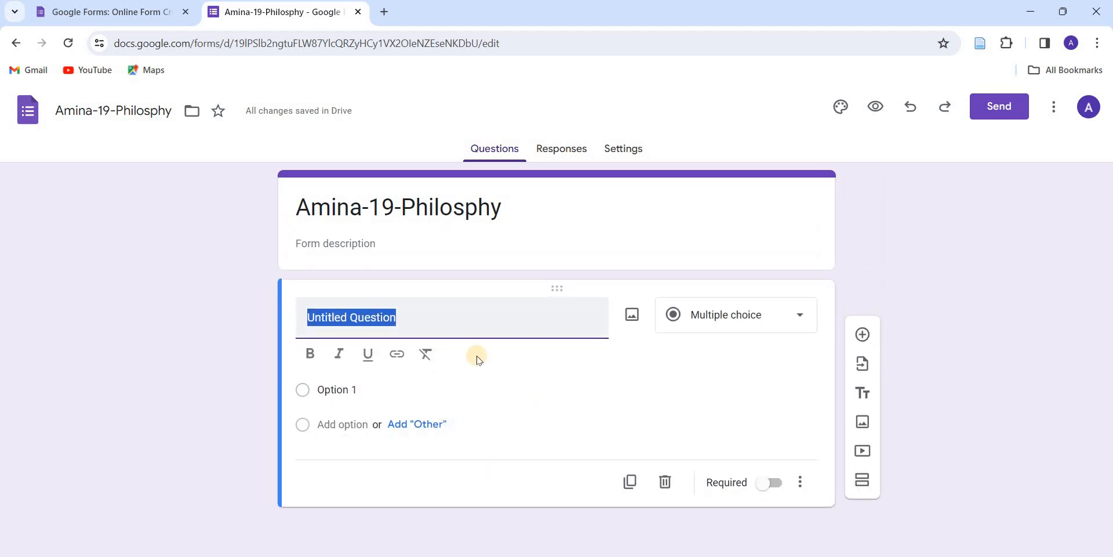
click(404, 320)
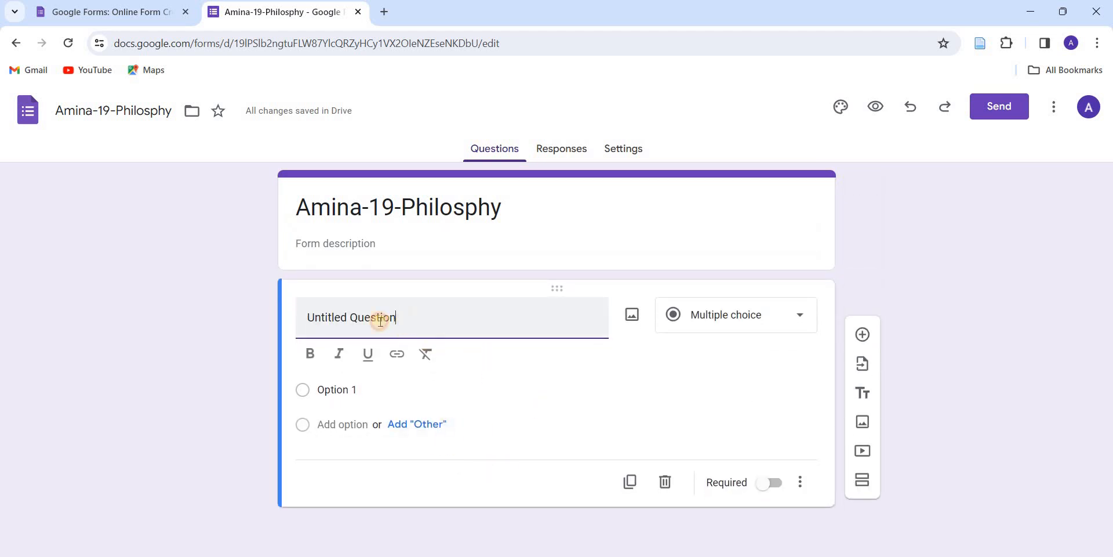
triple_click(299, 324)
key(BackSpace)
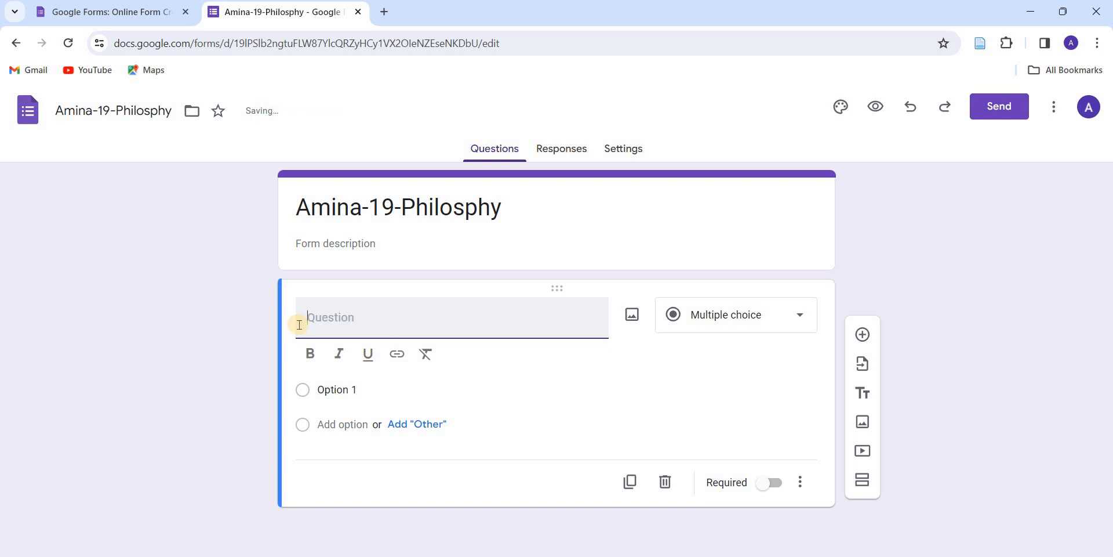
text(Slides?)
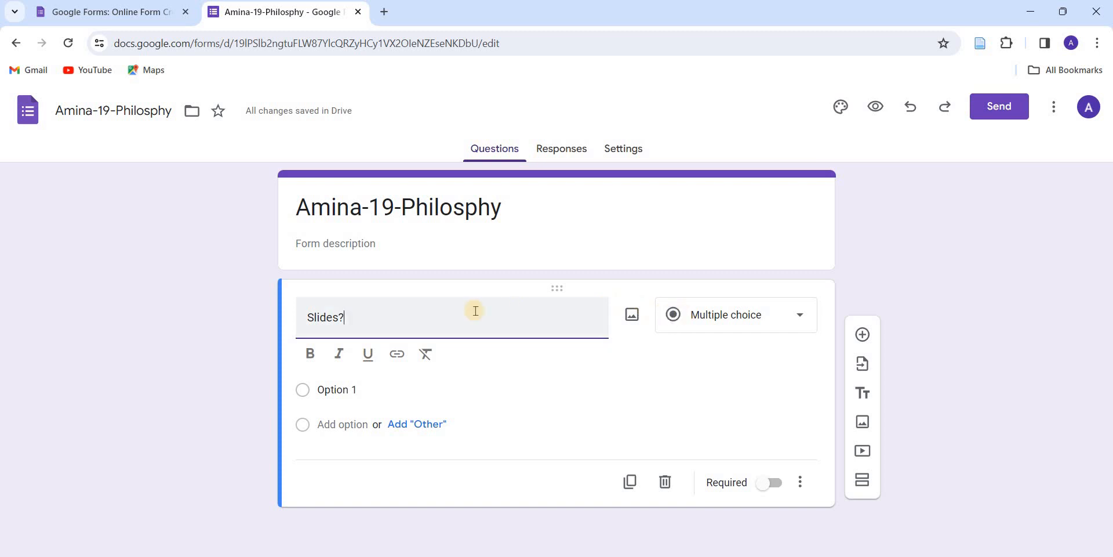
click(696, 320)
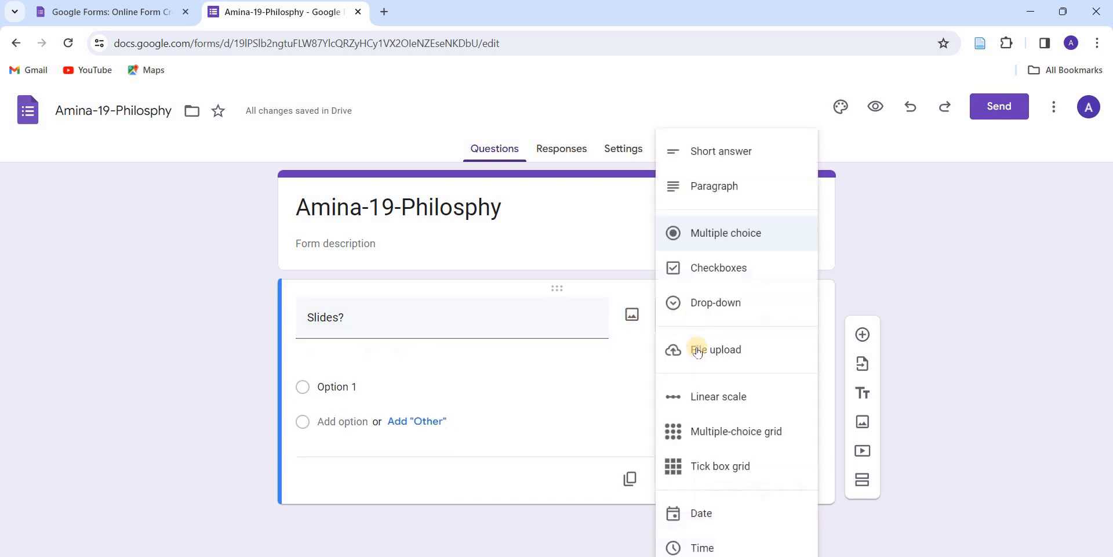
- Turn Slides? into a linear scale running from 1 to 5
click(699, 397)
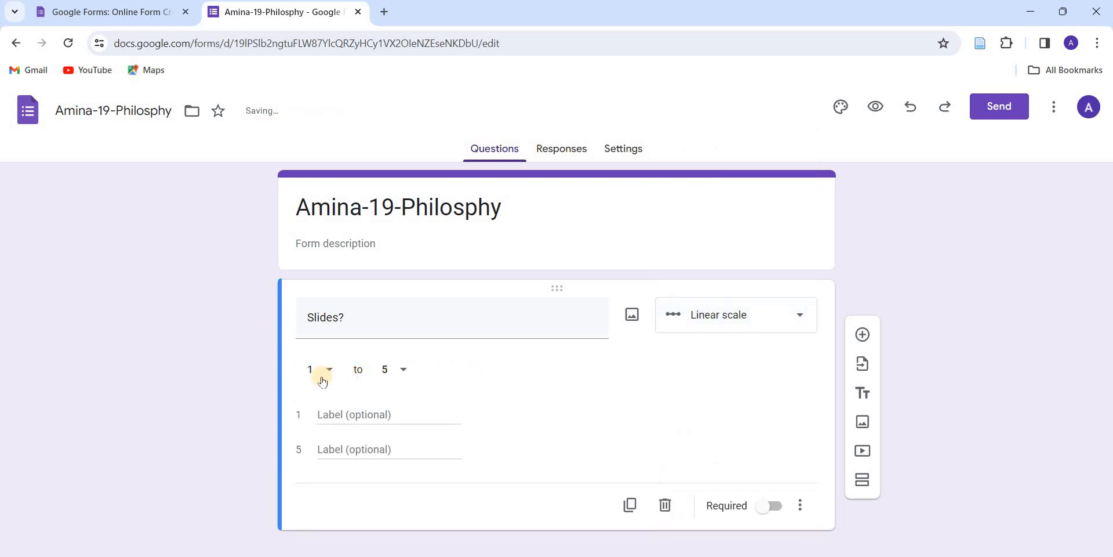
click(399, 374)
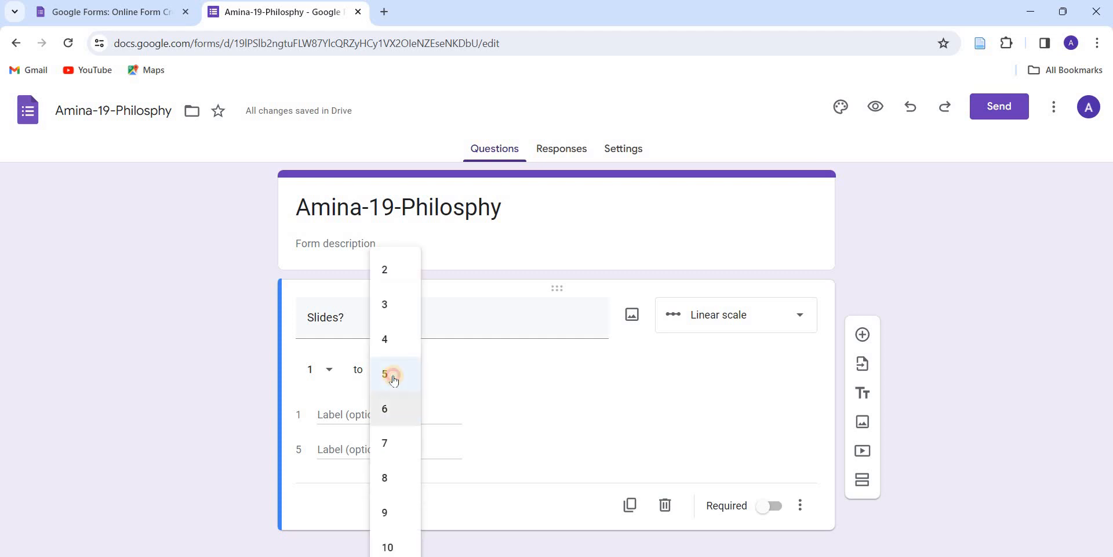
click(393, 376)
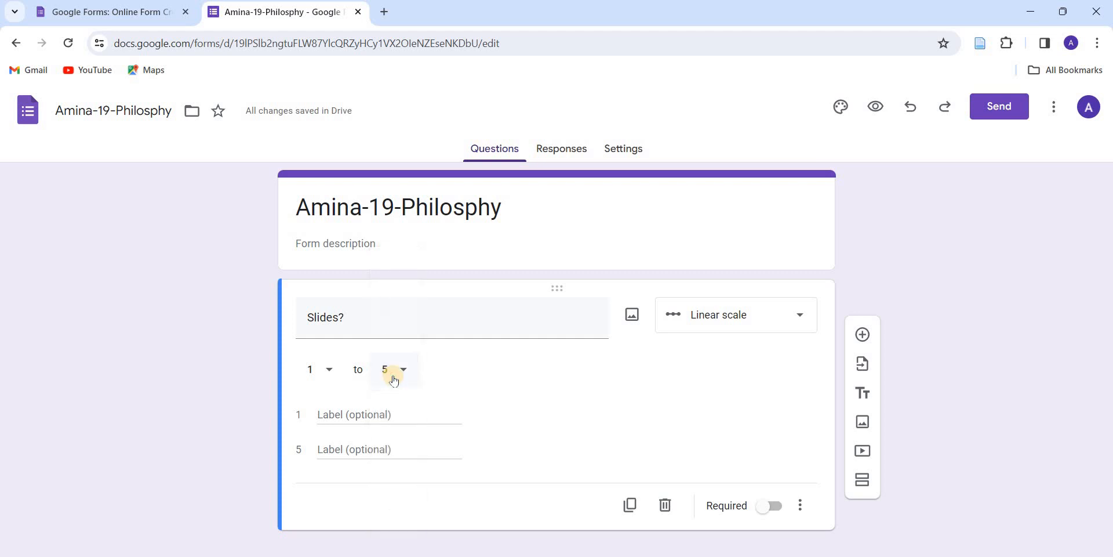
- Label the scale ends 'Bad' and 'Best', make Slides? required, and add another question
click(362, 410)
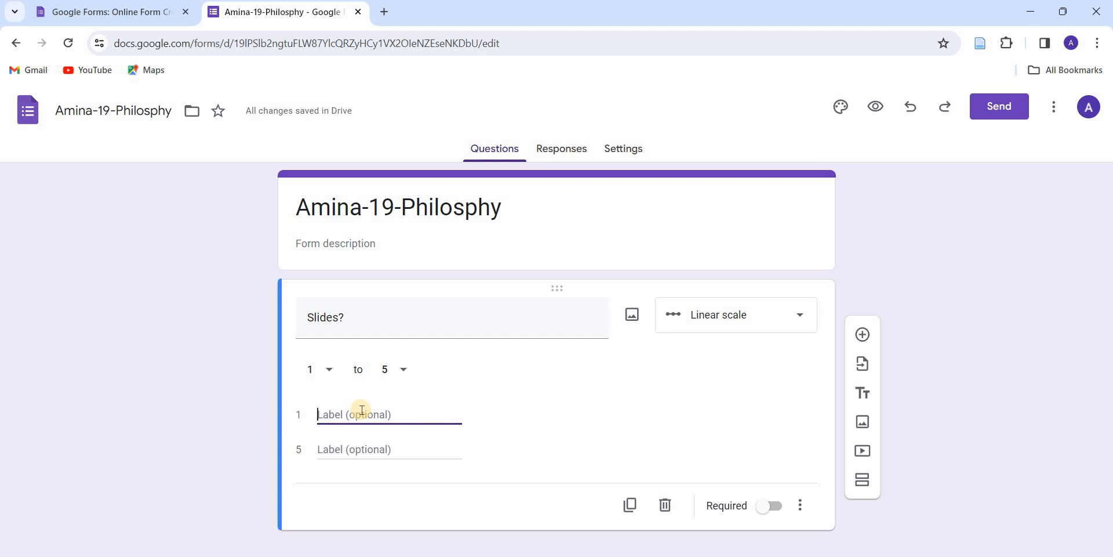
text(wo)
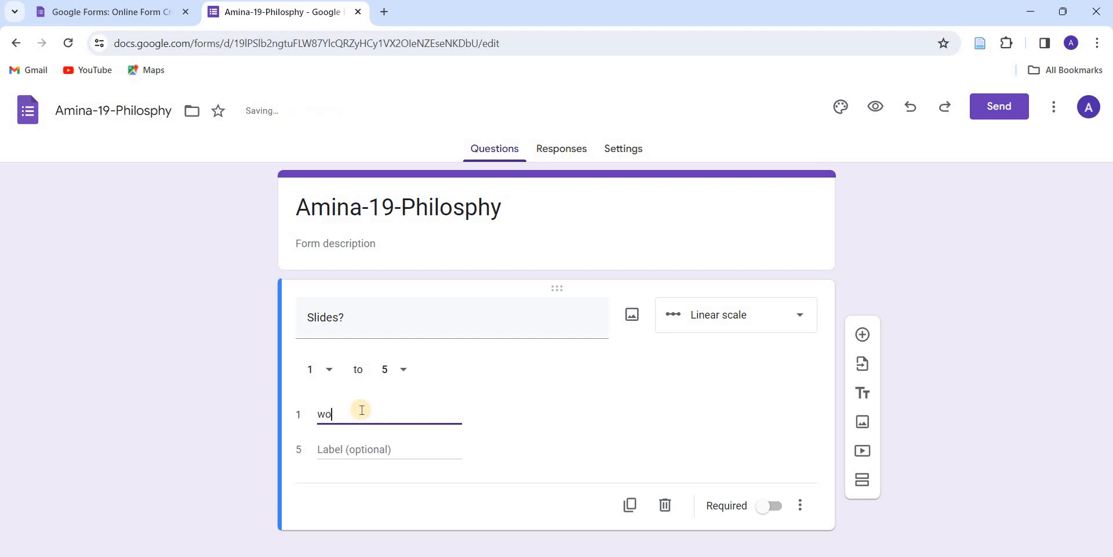
text(rst)
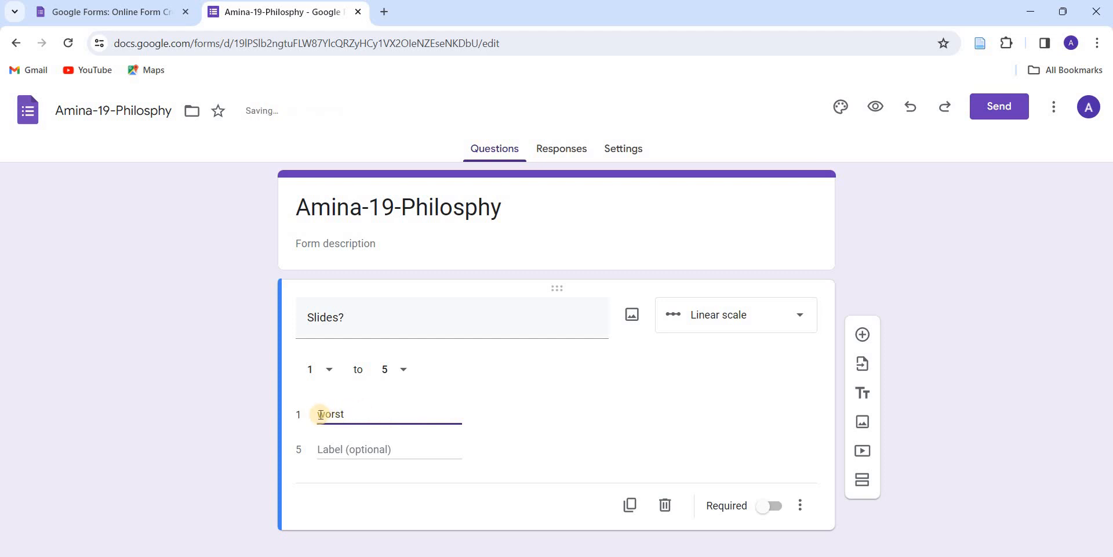
click(321, 414)
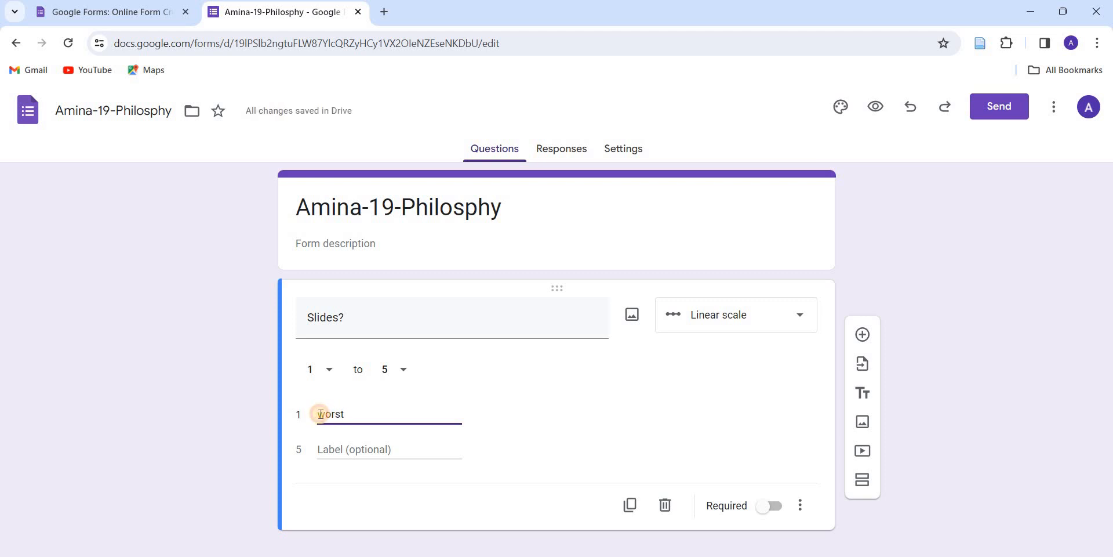
click(347, 415)
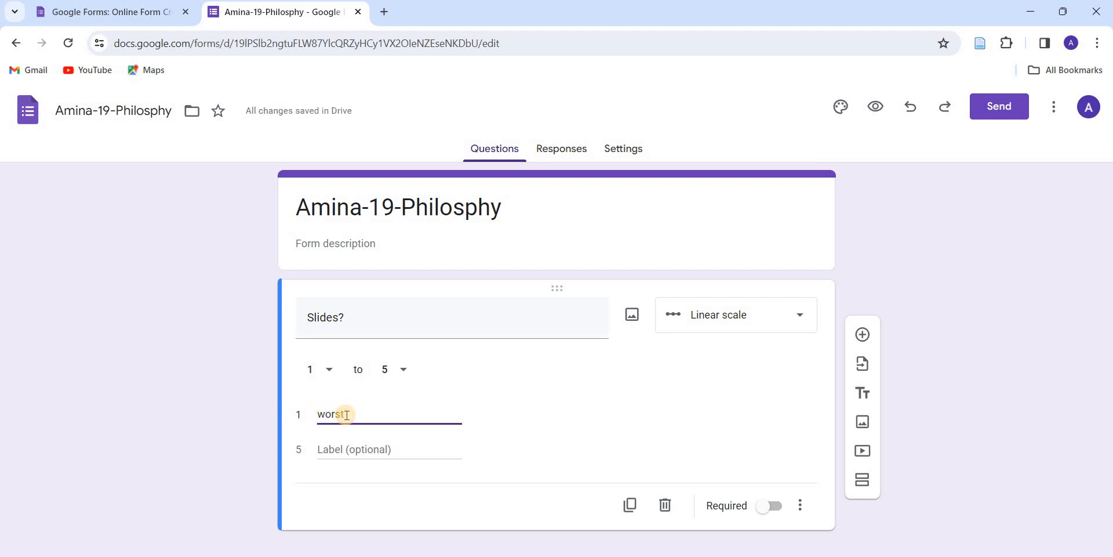
key(BackSpace)
key(BackSpace)
key(BackSpace)
key(BackSpace)
key(BackSpace)
key(BackSpace)
text(Bad)
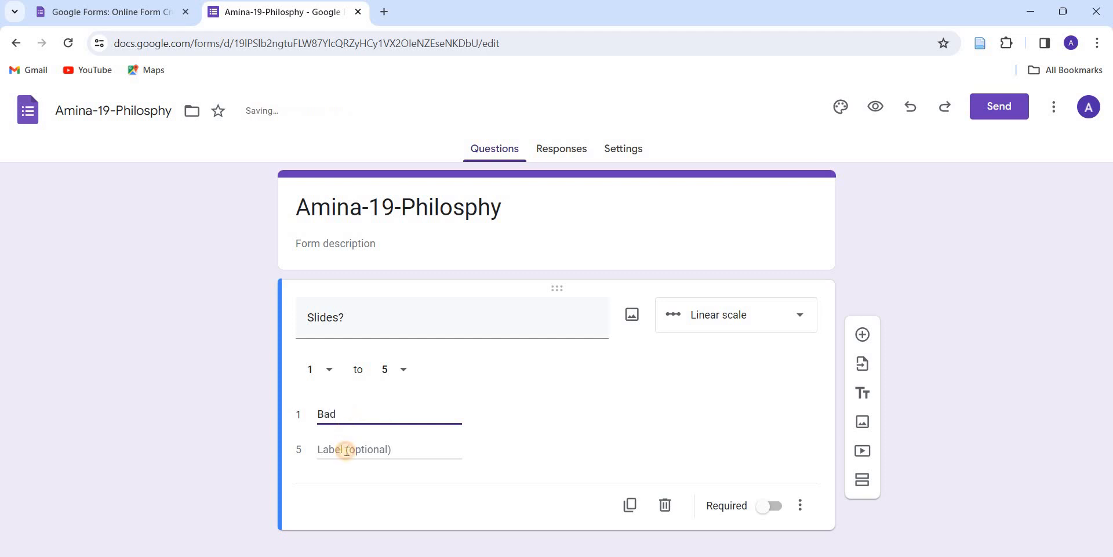
click(347, 450)
text(Best)
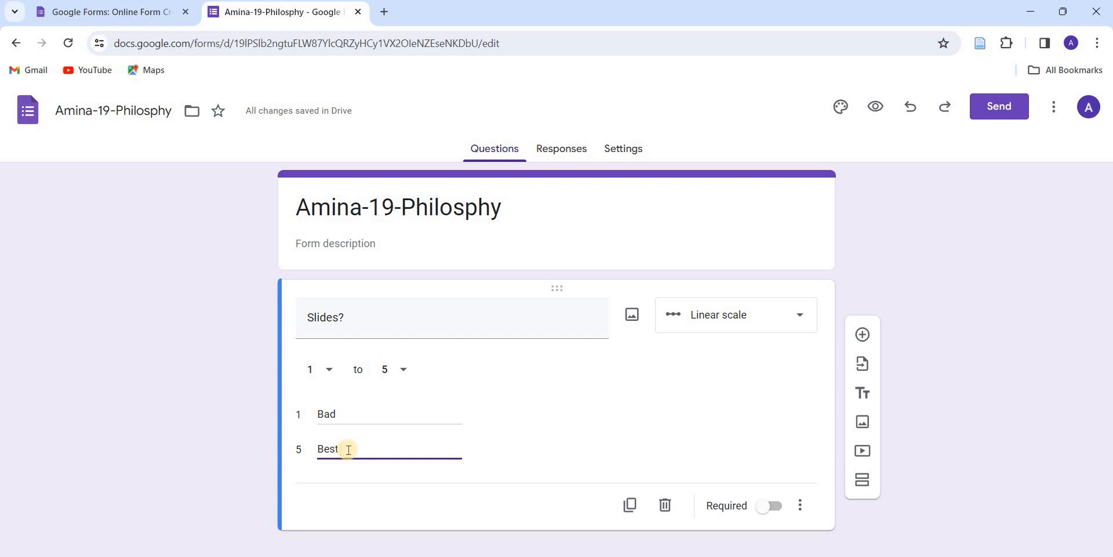
click(775, 508)
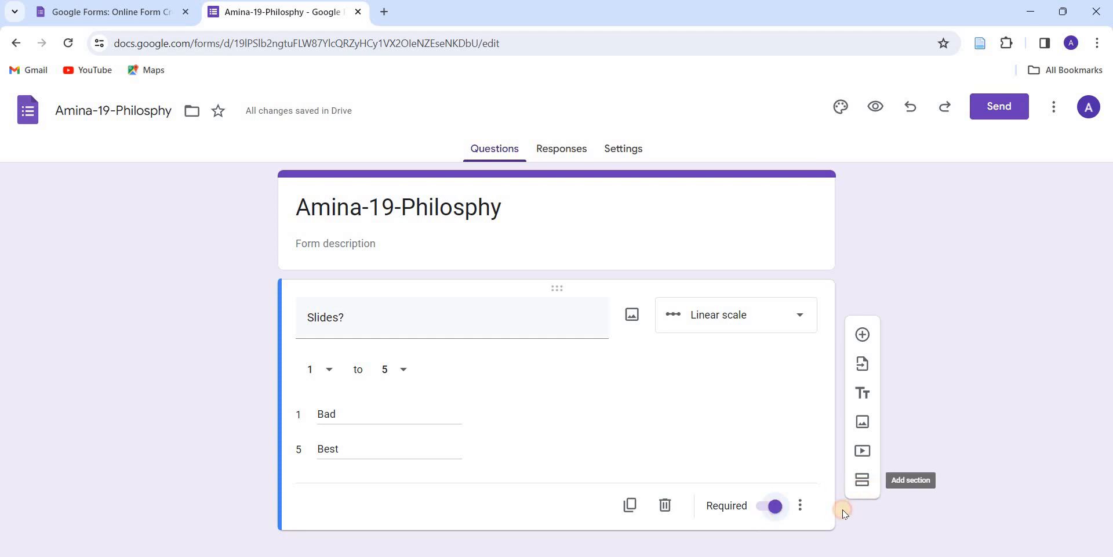
click(860, 334)
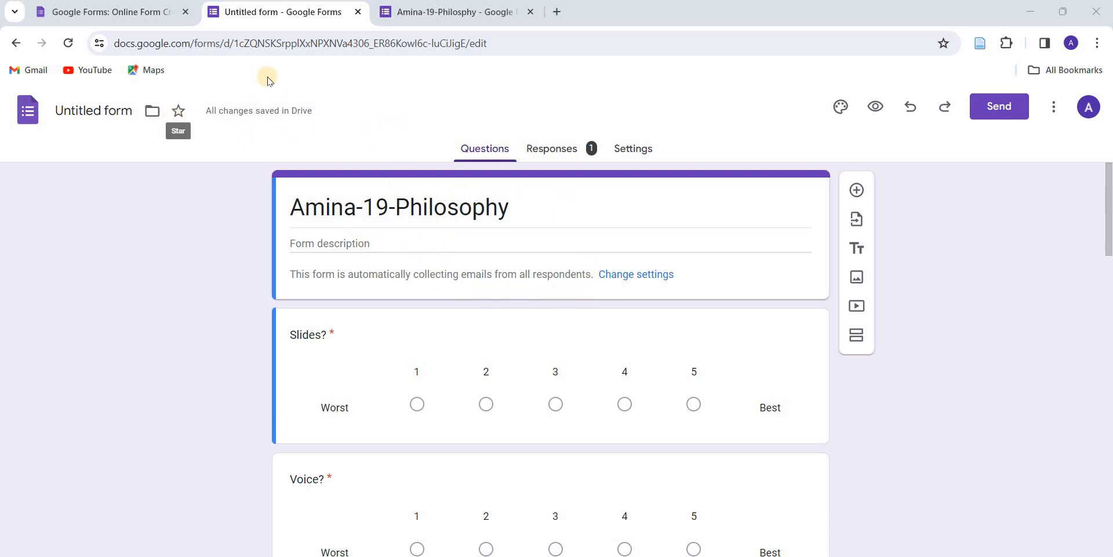
- Rename the untitled rating form to the author's name plus '-19-Philosophy' and review its questions
click(133, 111)
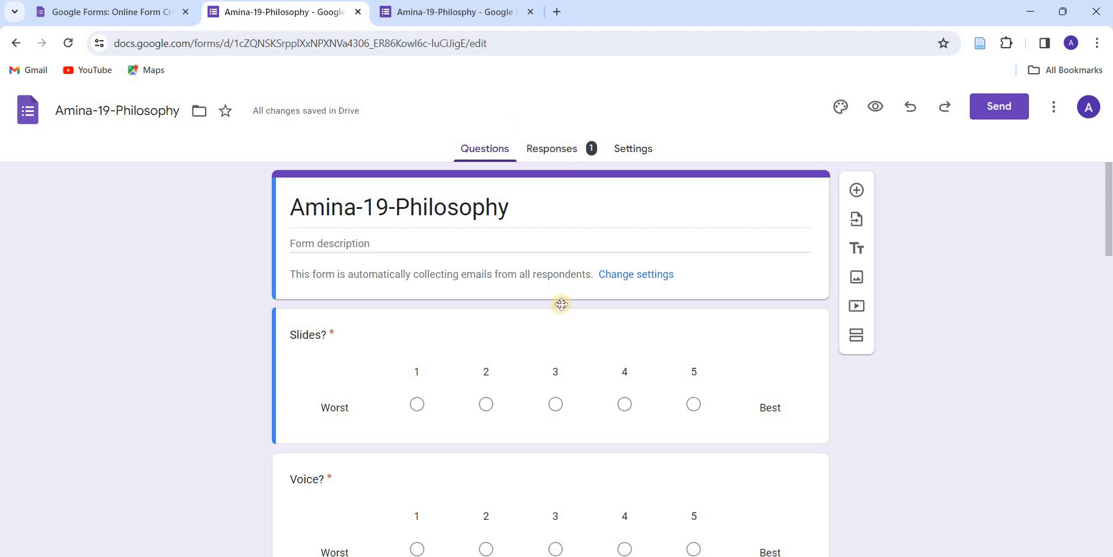
scroll(562, 306, down, 2)
scroll(561, 308, up, 2)
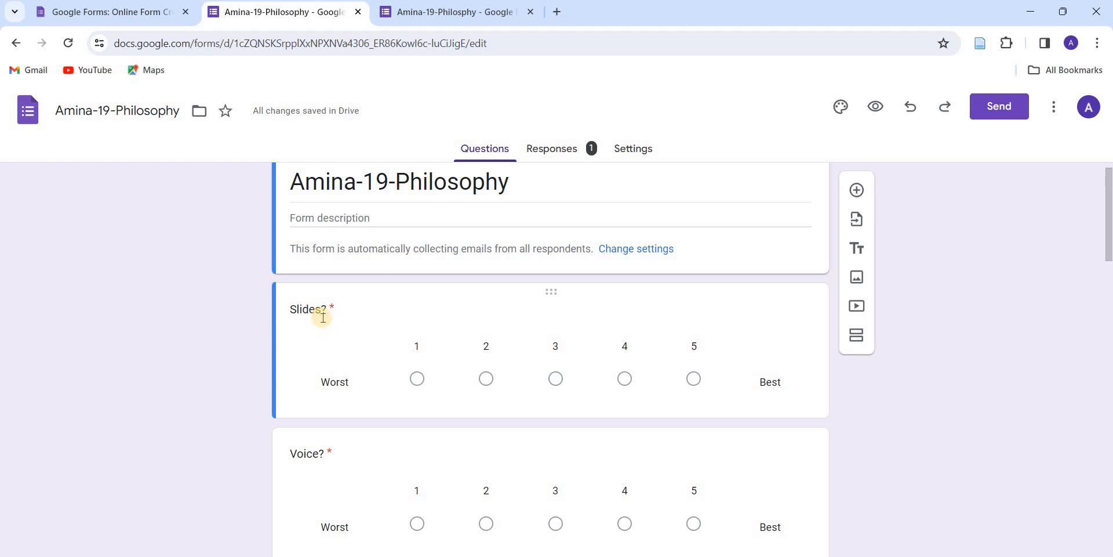
scroll(329, 313, down, 2)
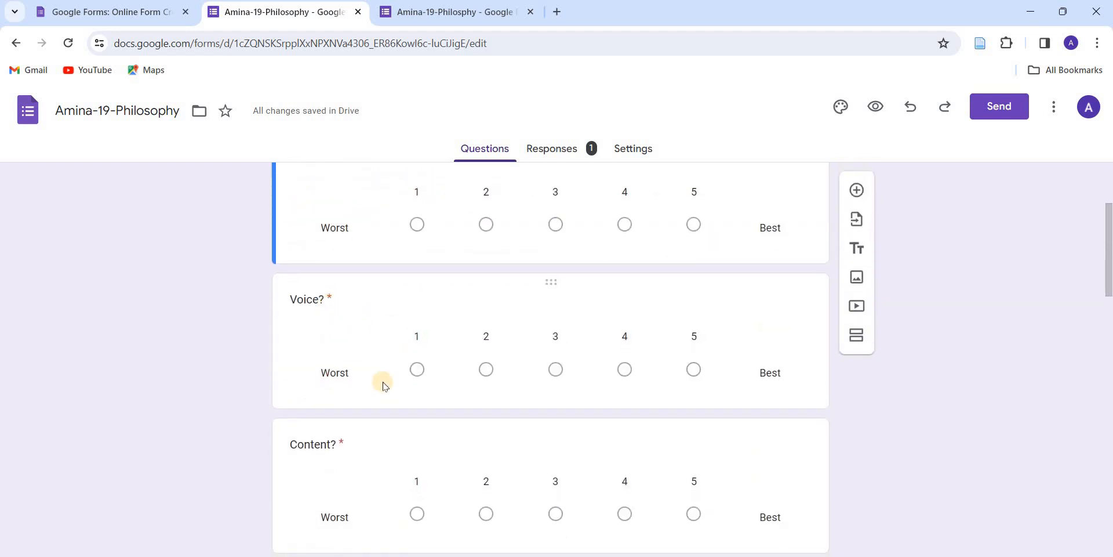
scroll(383, 386, down, 2)
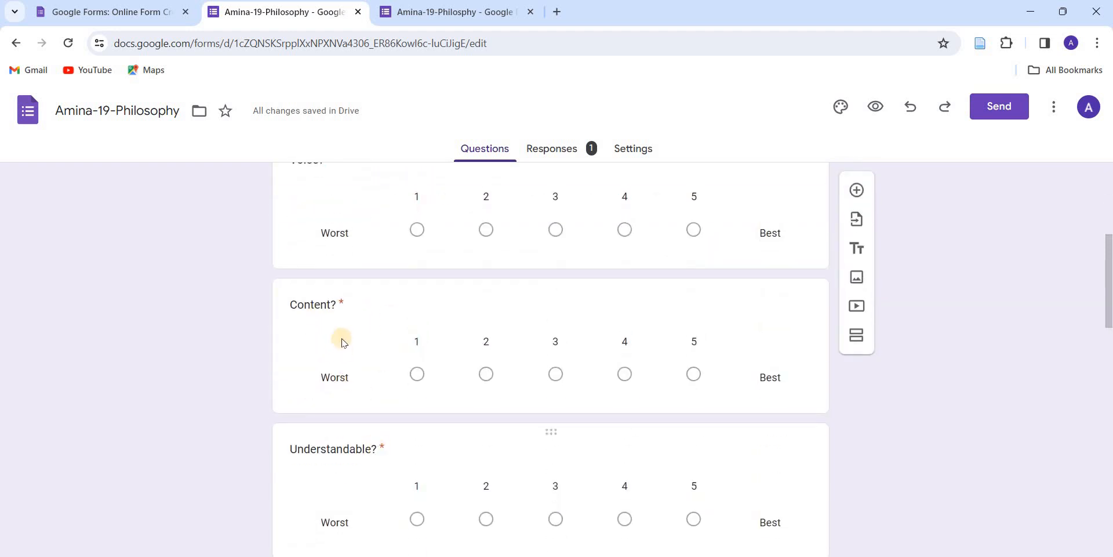
scroll(343, 341, down, 2)
scroll(328, 398, down, 1)
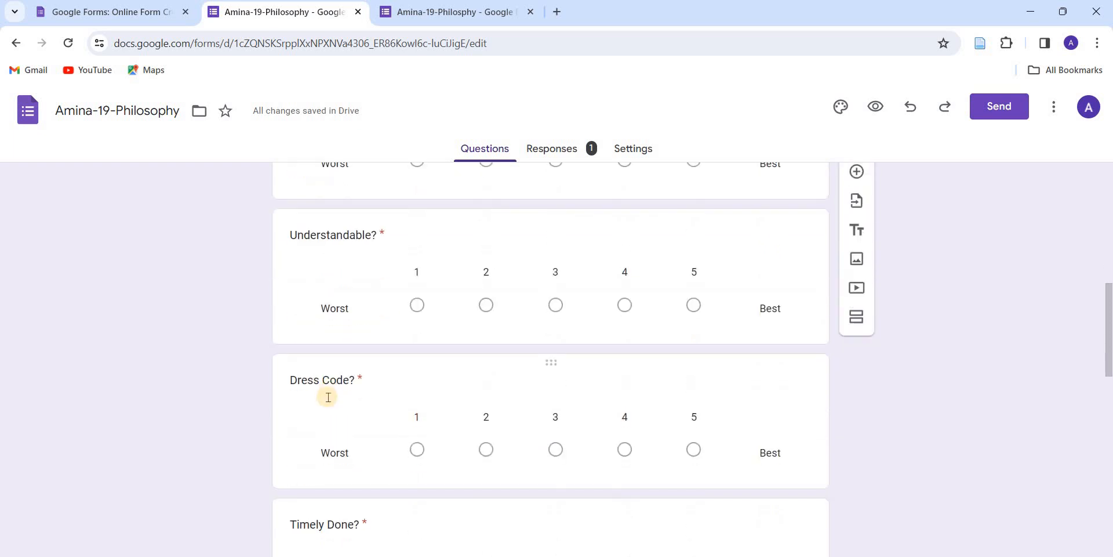
scroll(328, 397, down, 2)
scroll(342, 412, down, 1)
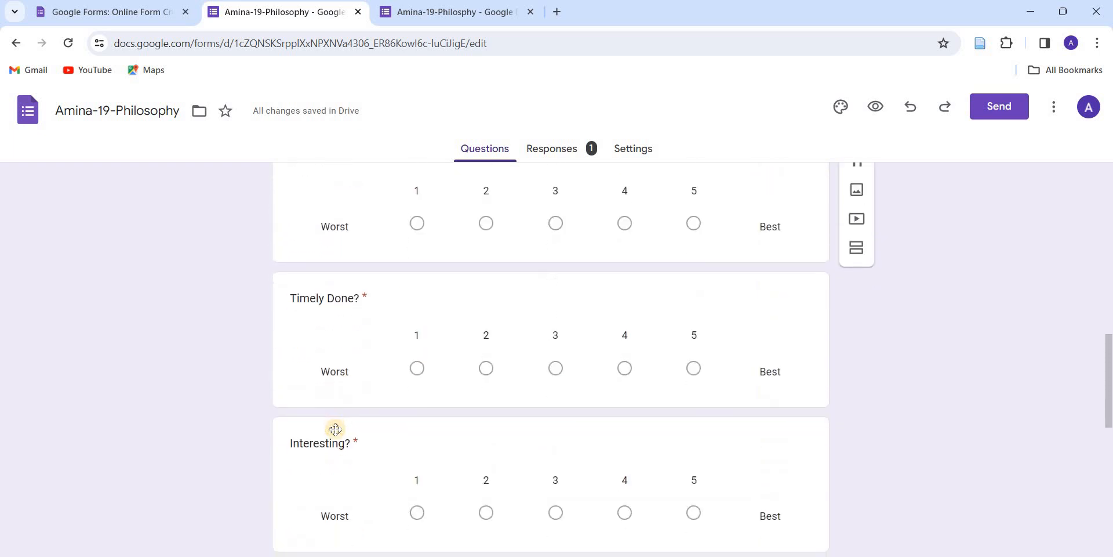
scroll(336, 434, down, 3)
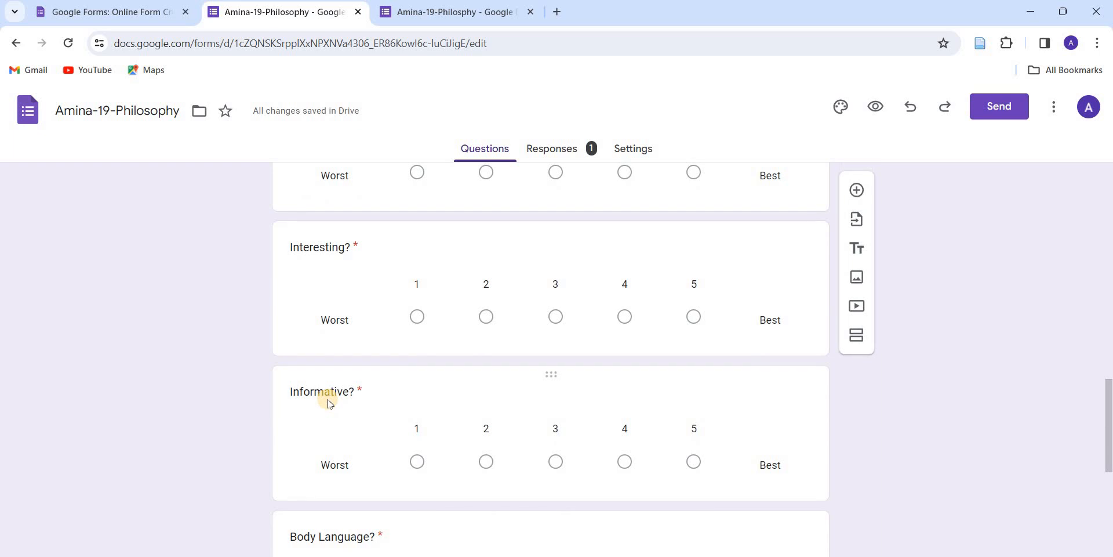
scroll(330, 406, down, 1)
scroll(337, 428, down, 1)
scroll(339, 433, down, 3)
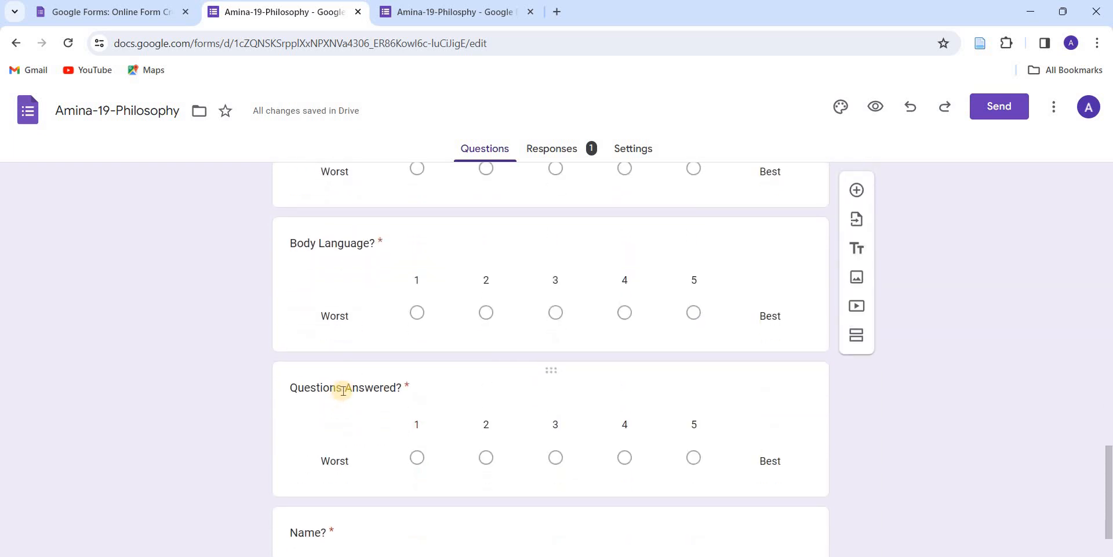
scroll(343, 394, down, 3)
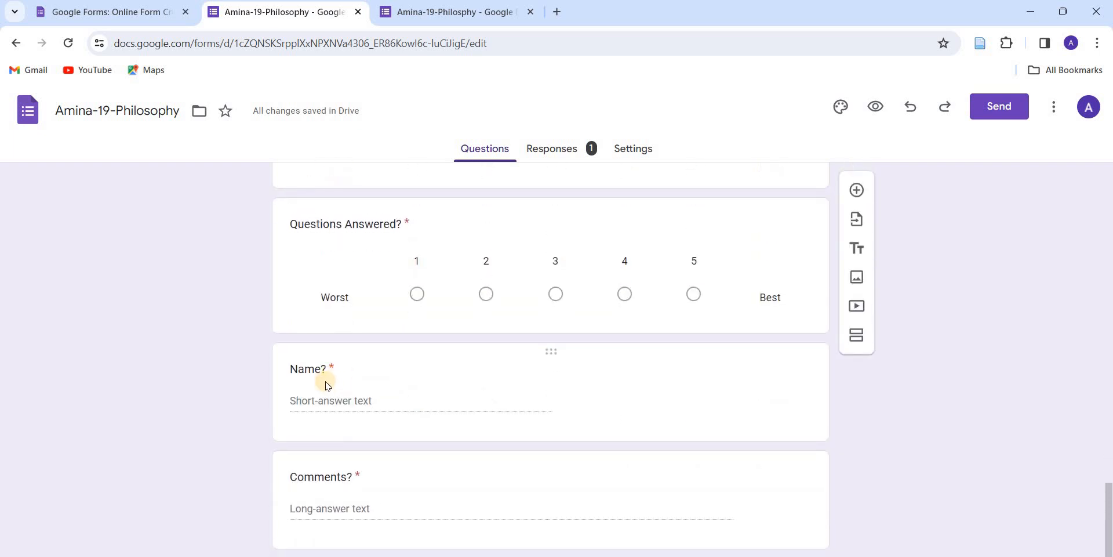
scroll(318, 441, down, 1)
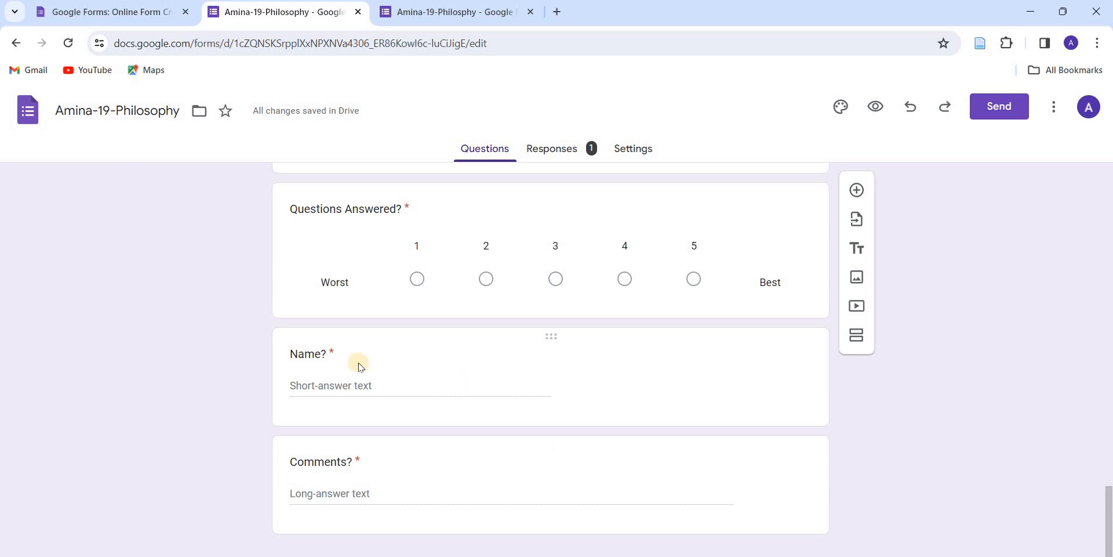
- Keep the Name? question as a short answer
click(694, 418)
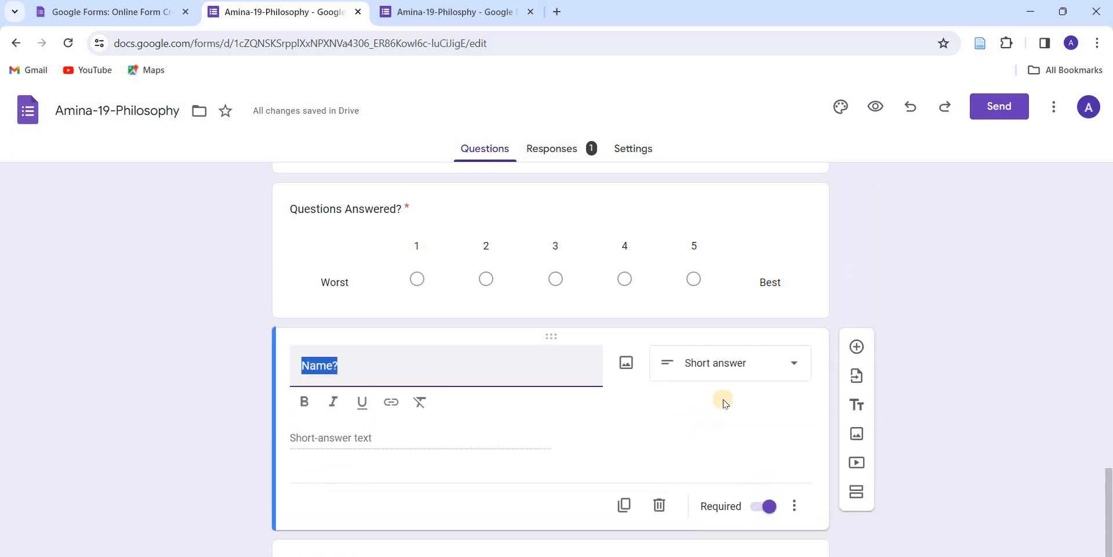
click(729, 371)
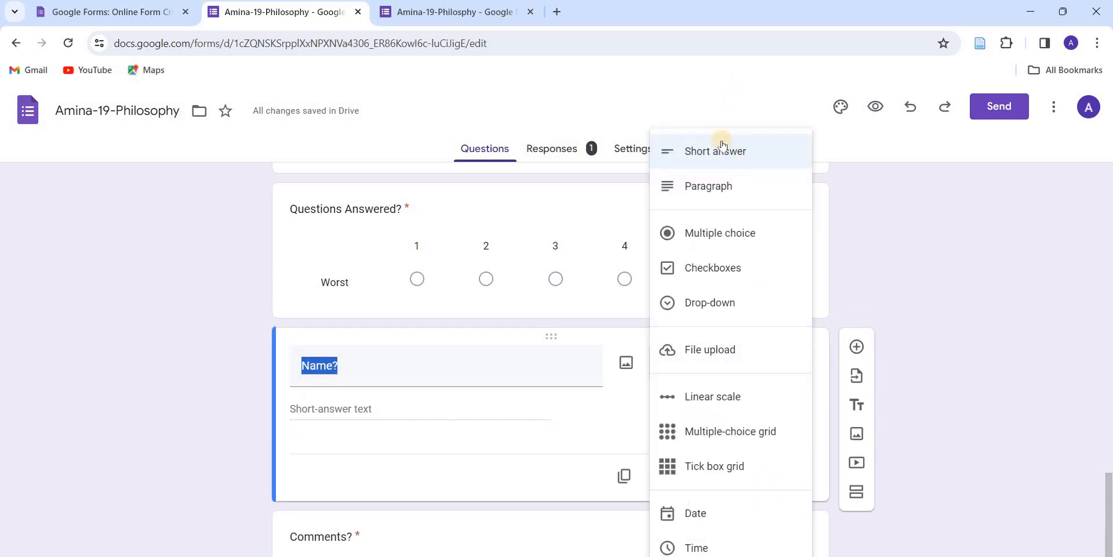
click(528, 449)
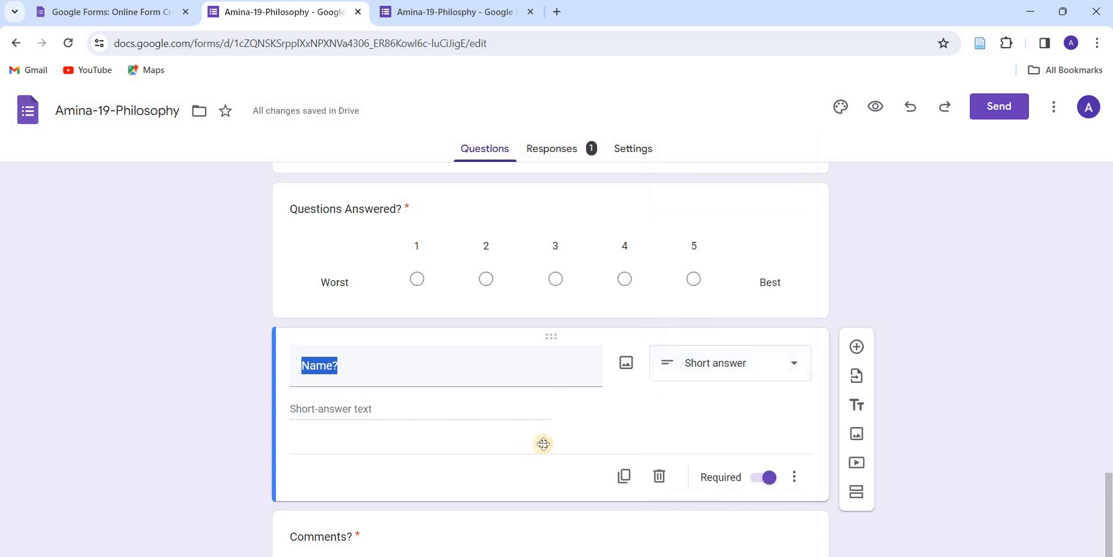
- Set Comments? to a Paragraph answer and scroll back up to the form title
scroll(534, 463, down, 1)
click(742, 436)
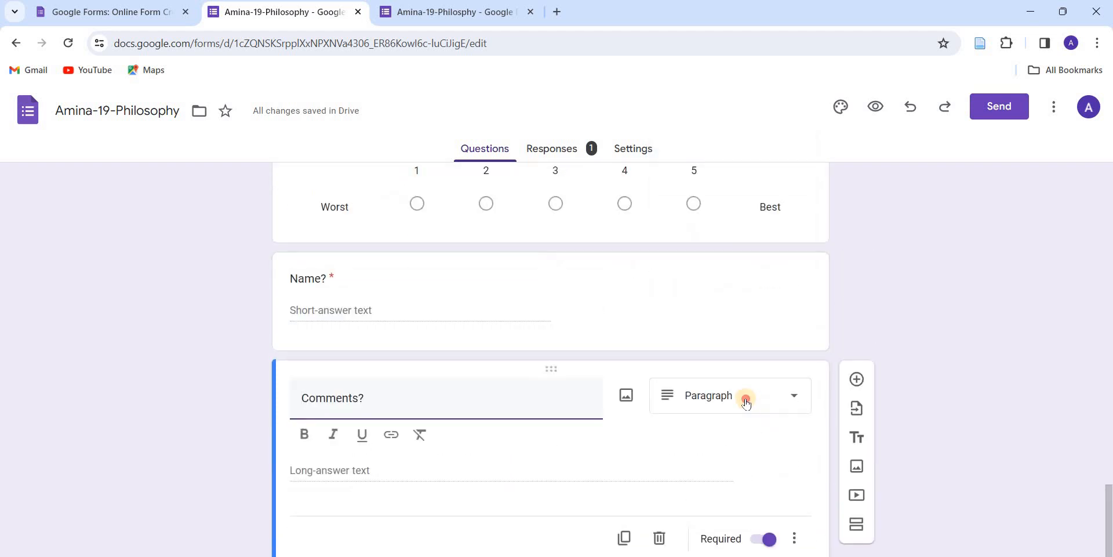
click(746, 403)
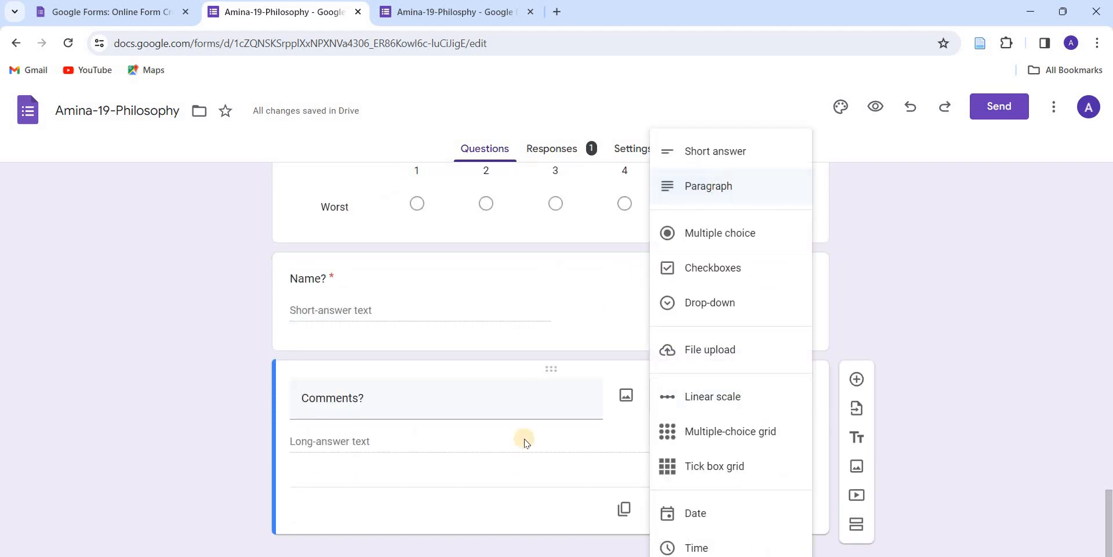
click(495, 475)
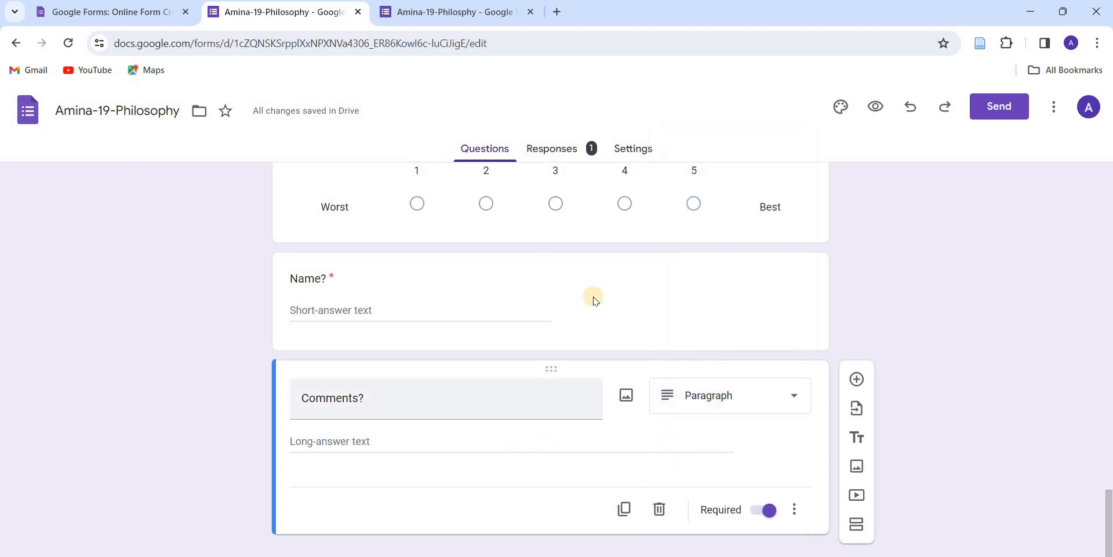
scroll(594, 299, up, 15)
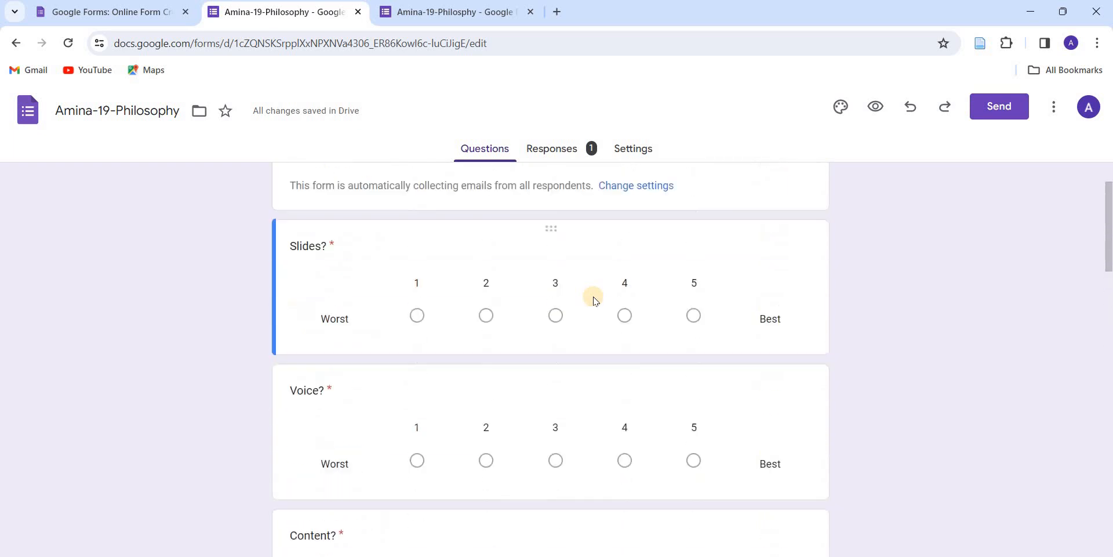
scroll(594, 299, up, 2)
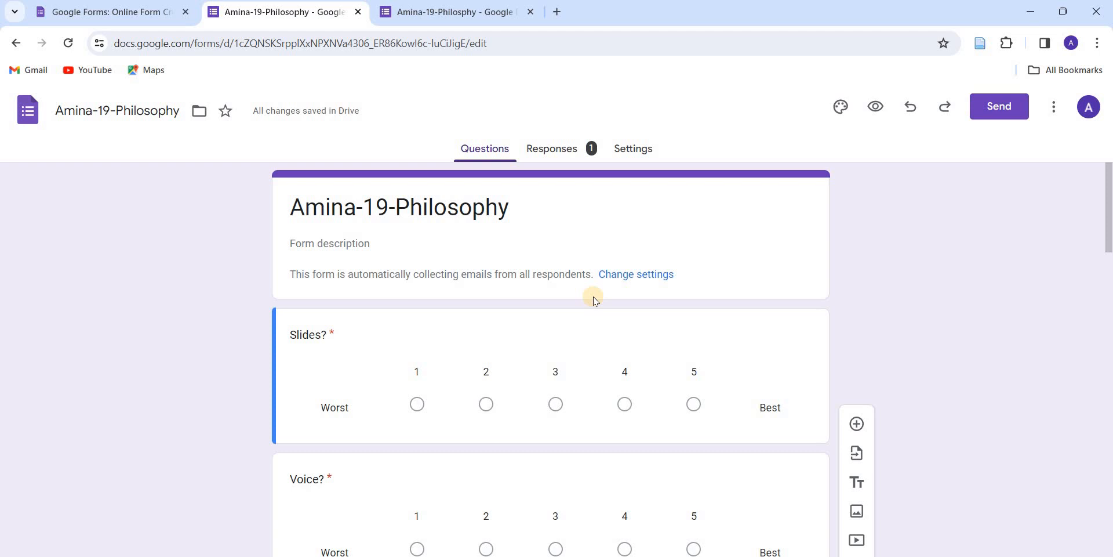
scroll(594, 299, down, 15)
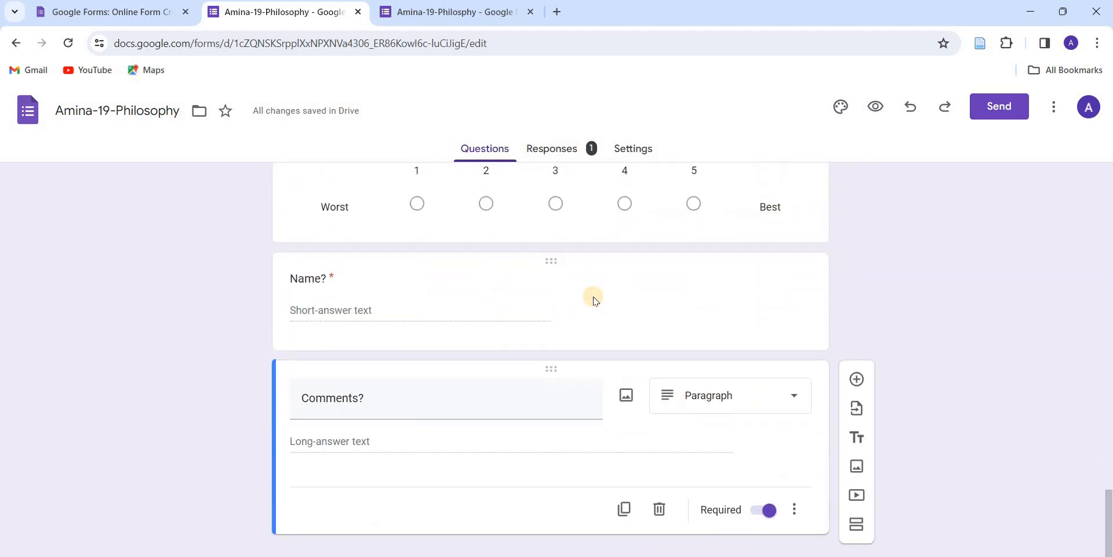
scroll(595, 299, up, 15)
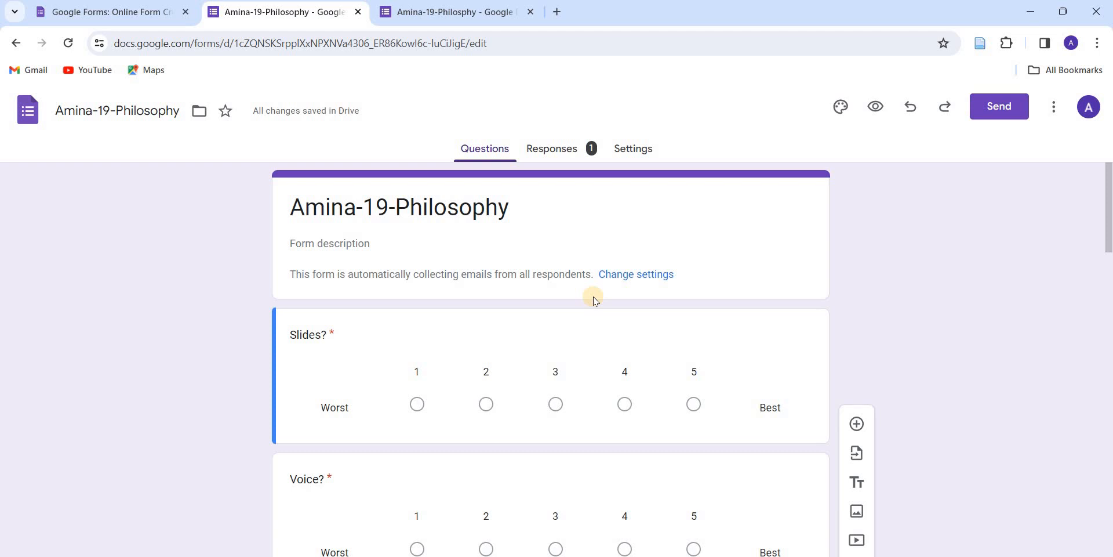
- Open the Send form dialog on its link option to get the shareable form link
click(1002, 108)
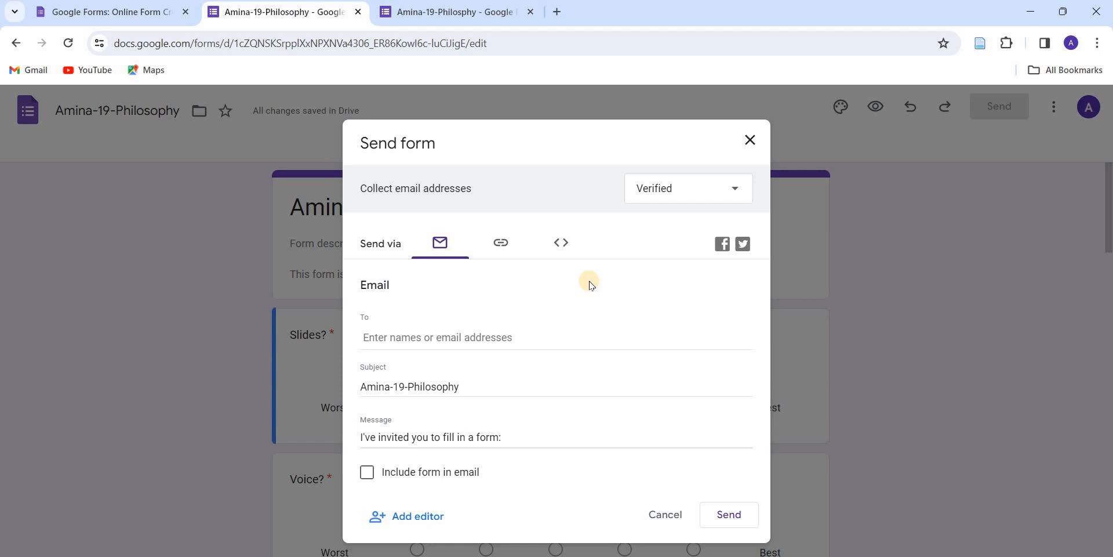
click(501, 245)
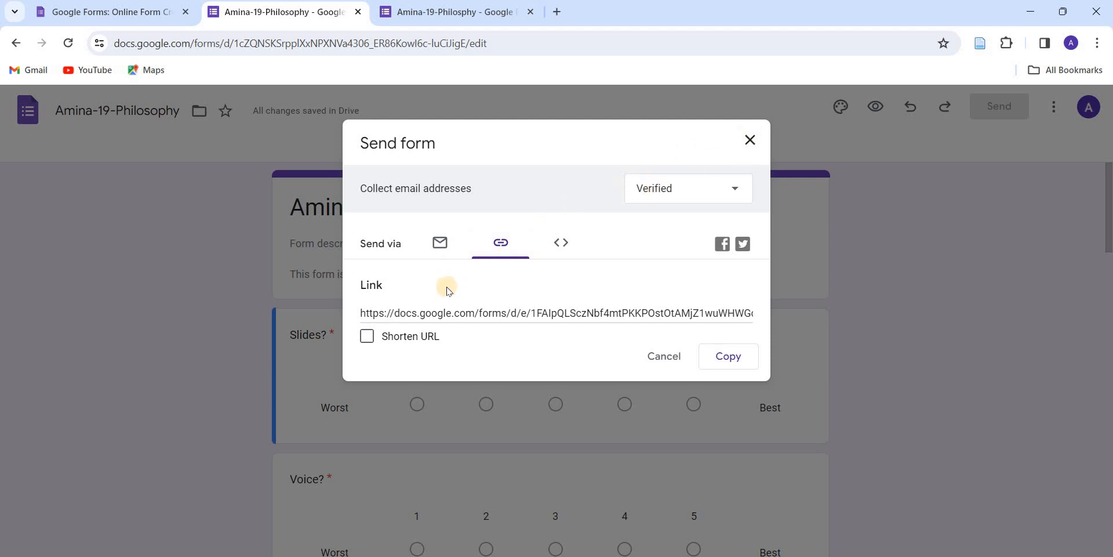
- Shorten the form link to a forms.gle URL and copy it to the clipboard
click(366, 336)
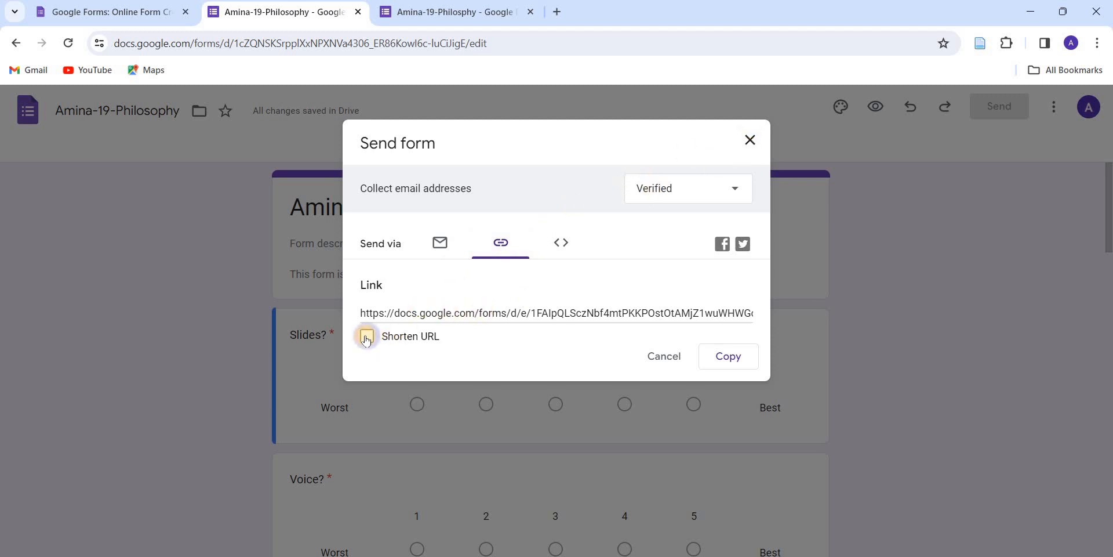
click(729, 358)
click(728, 361)
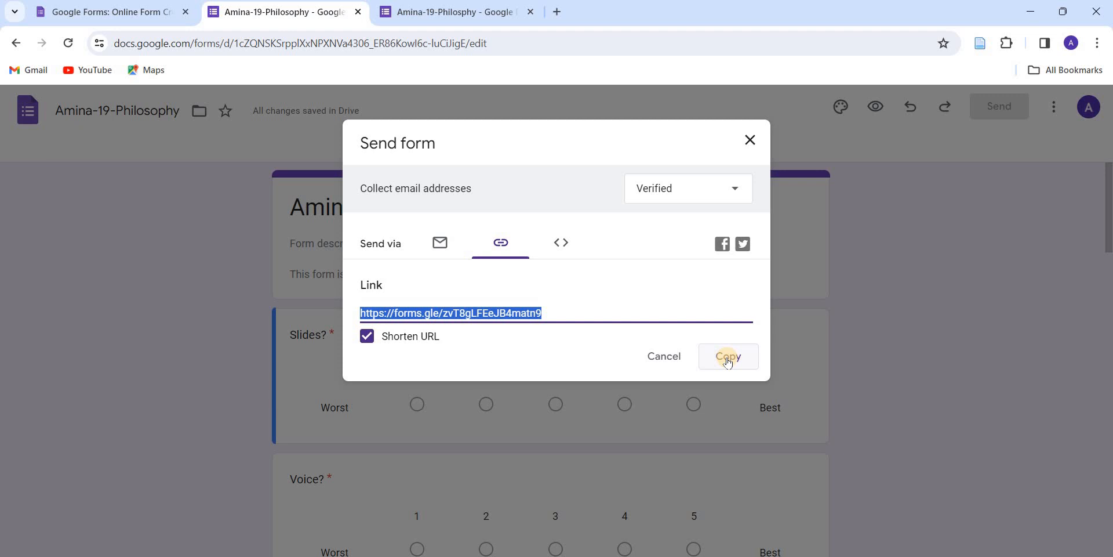
click(728, 359)
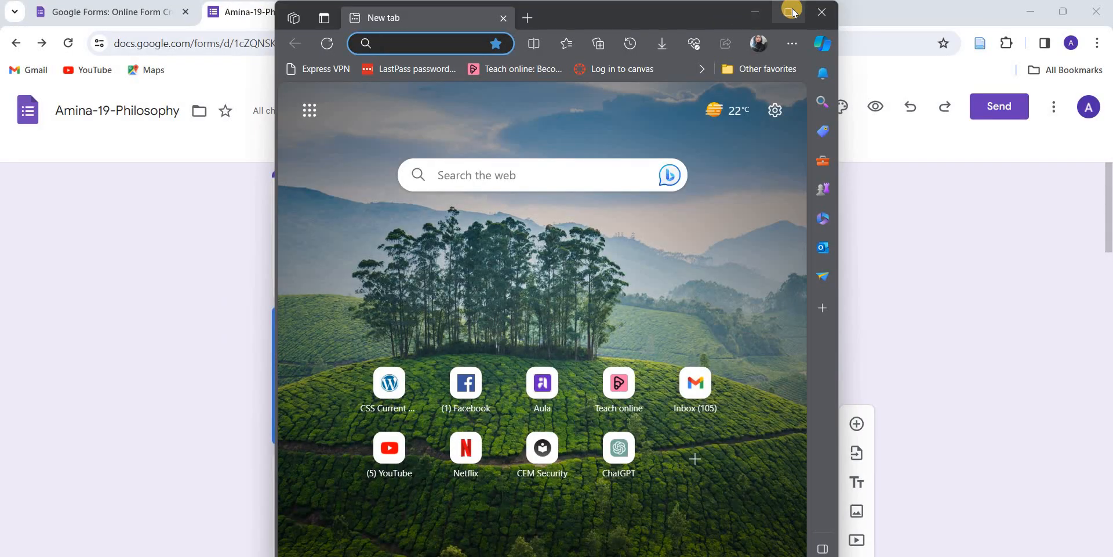
- Maximize Edge, search 'google forms' on Bing, and reach the Google Forms home page
click(792, 11)
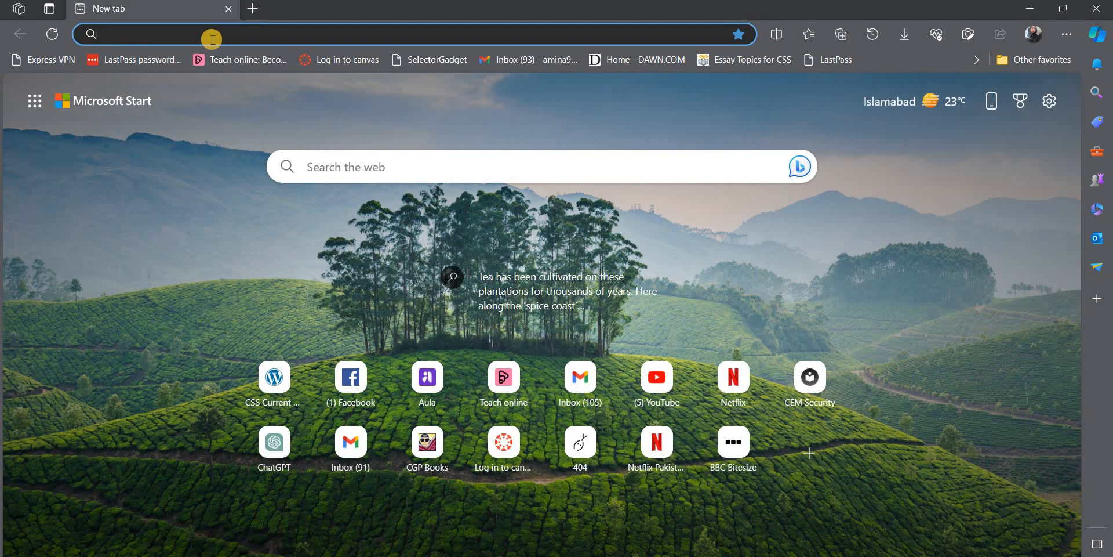
text(g)
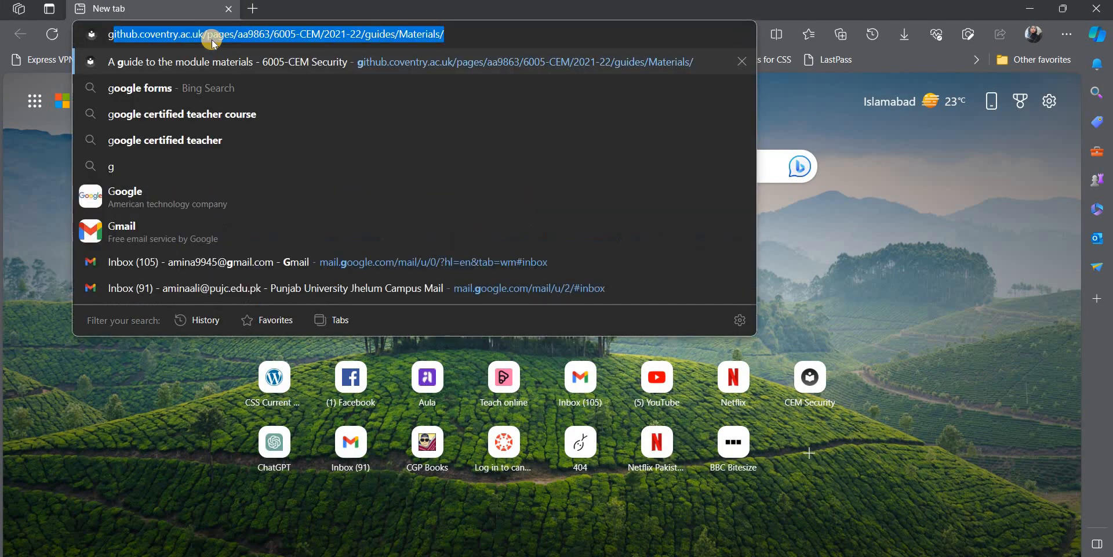
text(oogle forms)
key(Return)
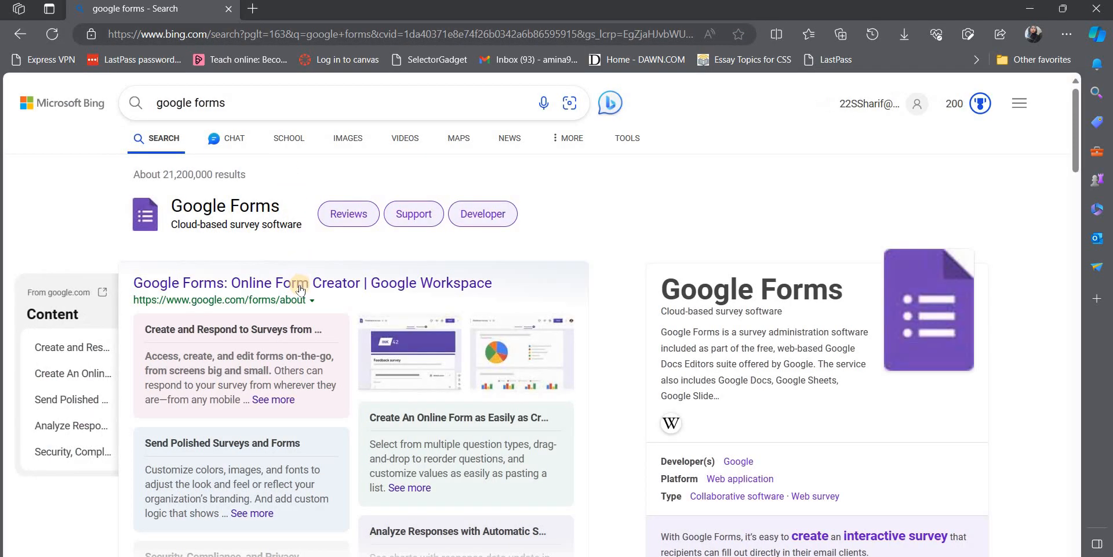
click(301, 288)
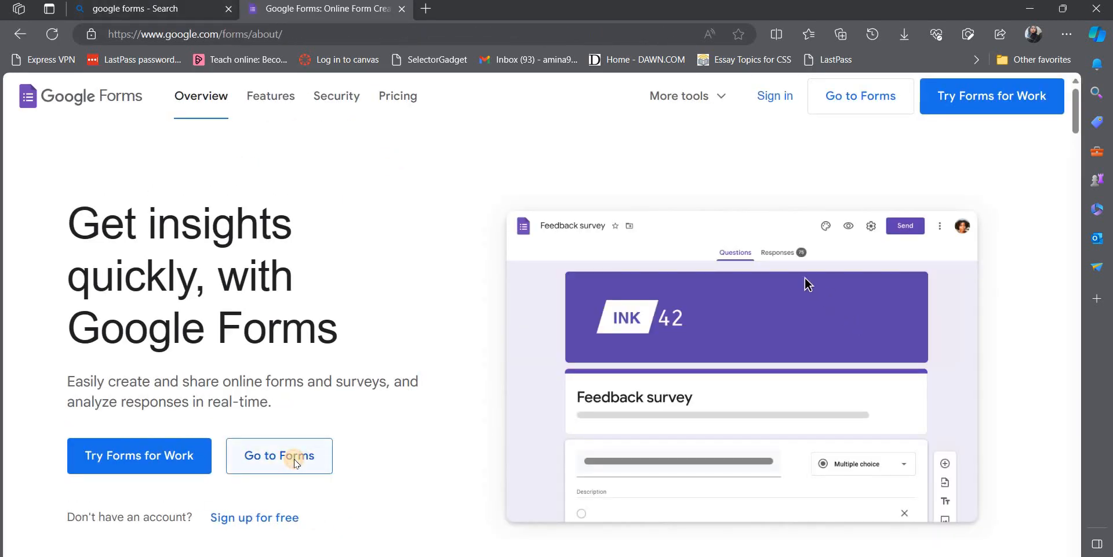
click(294, 462)
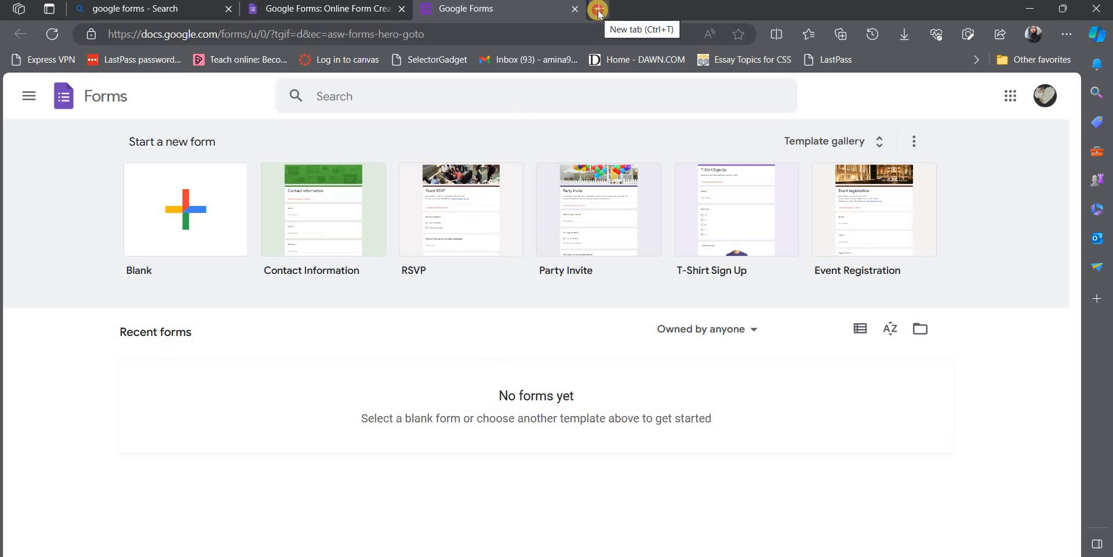
- Load the copied forms.gle link in a new Edge tab
key(ctrl+t)
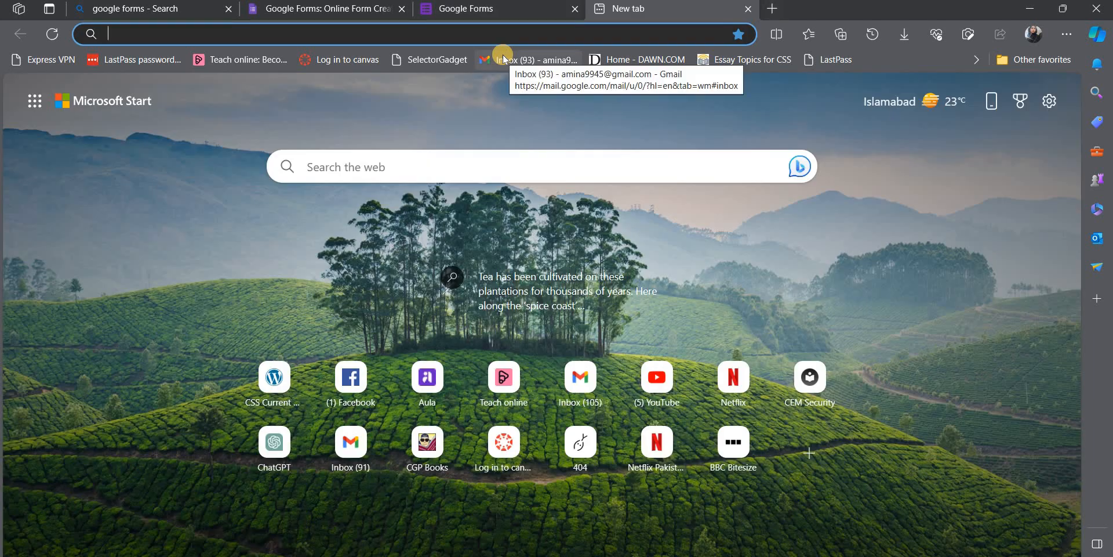
key(ctrl+v)
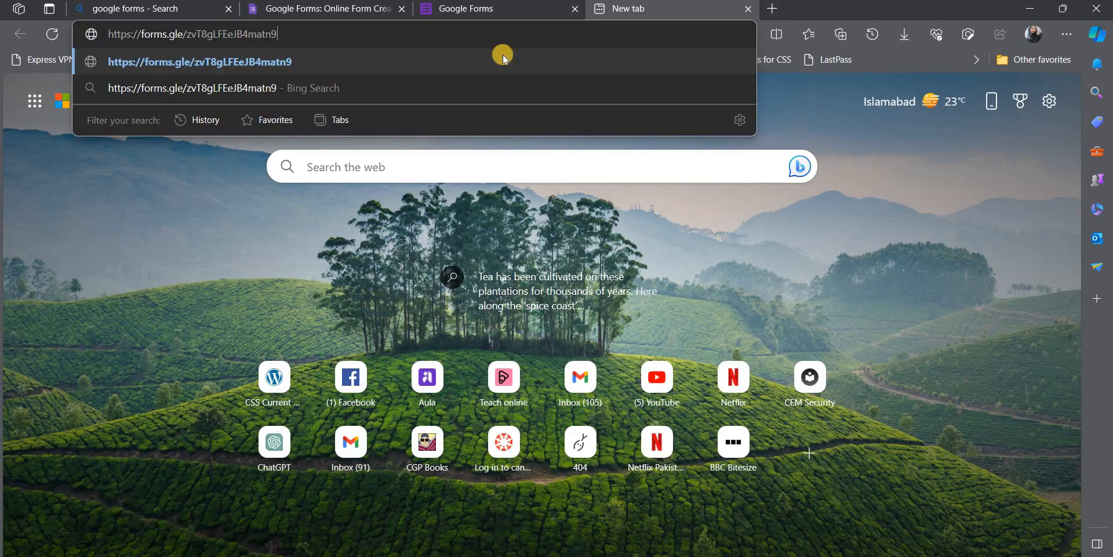
key(Return)
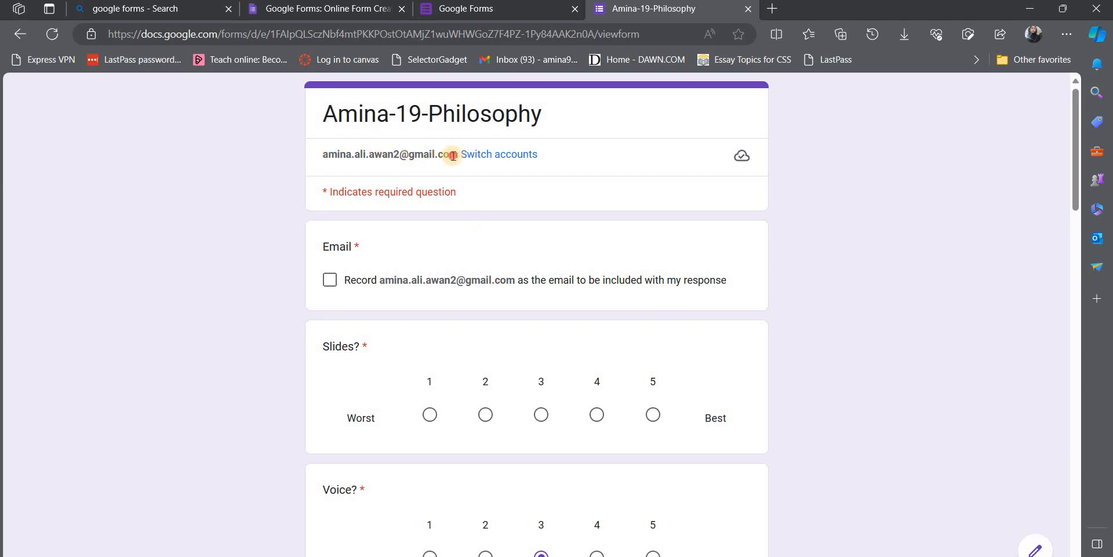
- Record the account email and rate Slides 3, Informative 4 and Questions Answered 4
drag(323, 154, 458, 160)
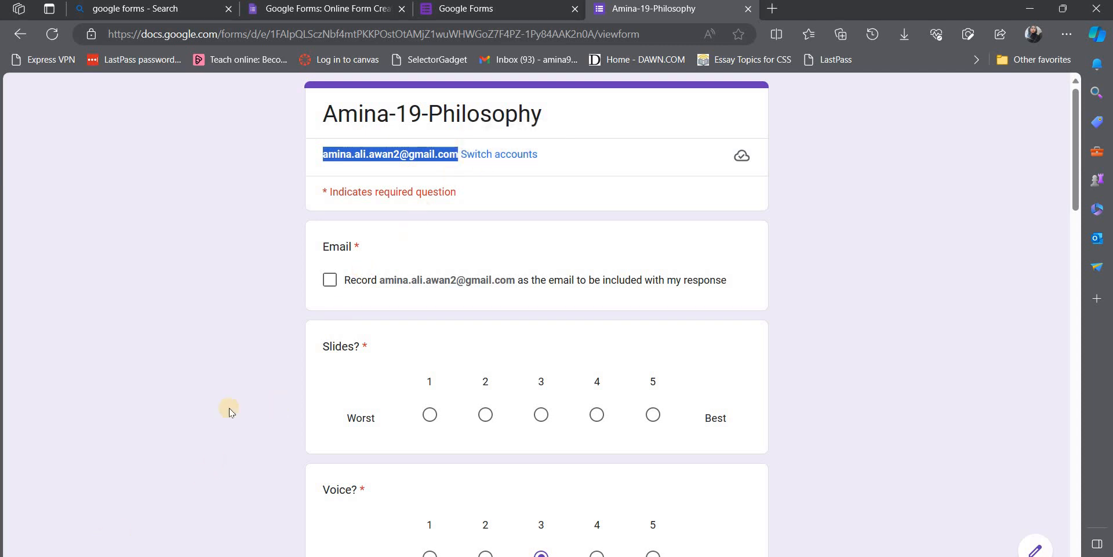
click(330, 280)
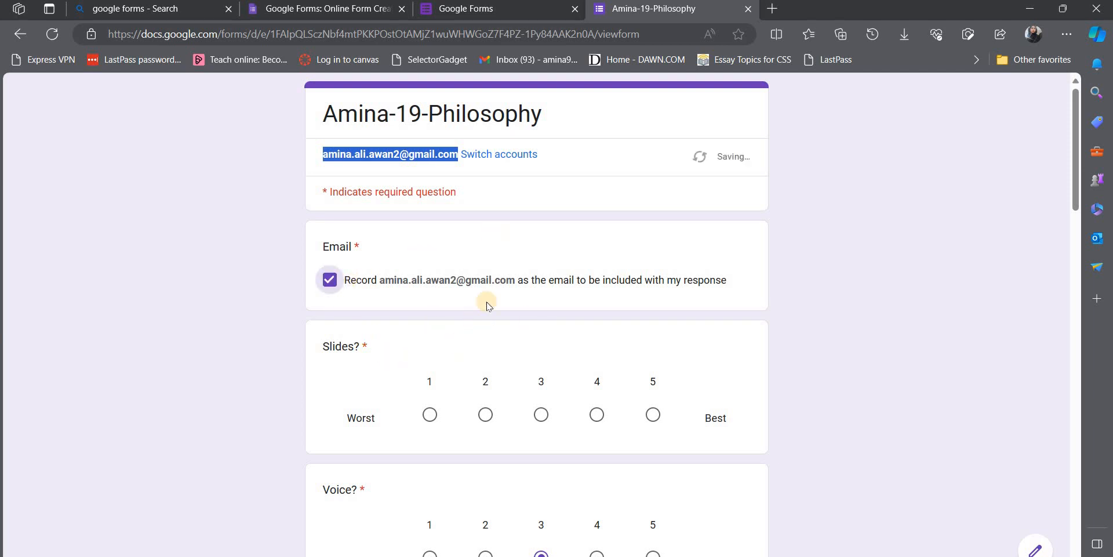
scroll(485, 298, down, 2)
click(543, 268)
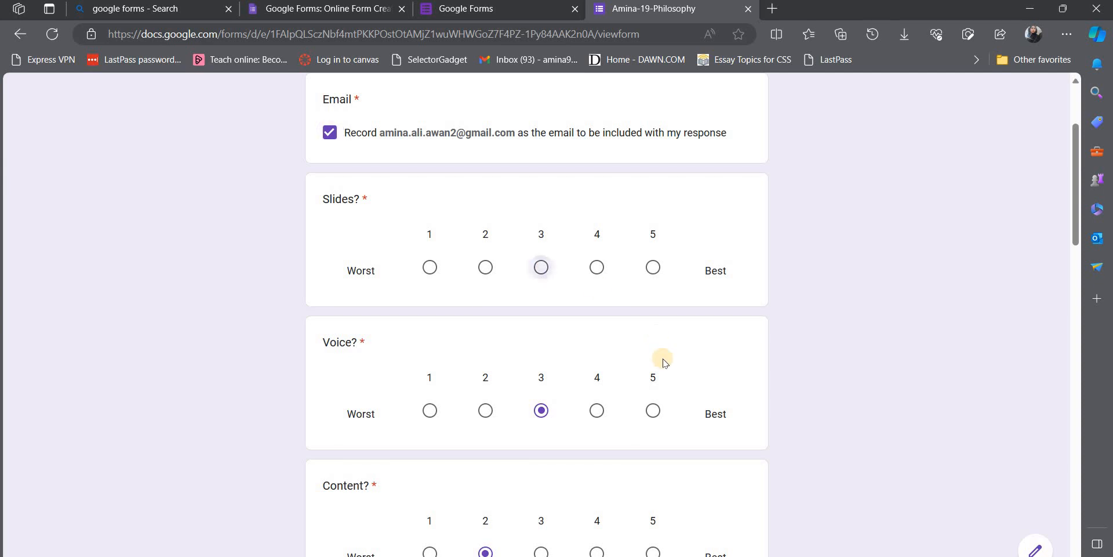
scroll(663, 360, down, 6)
scroll(664, 360, down, 6)
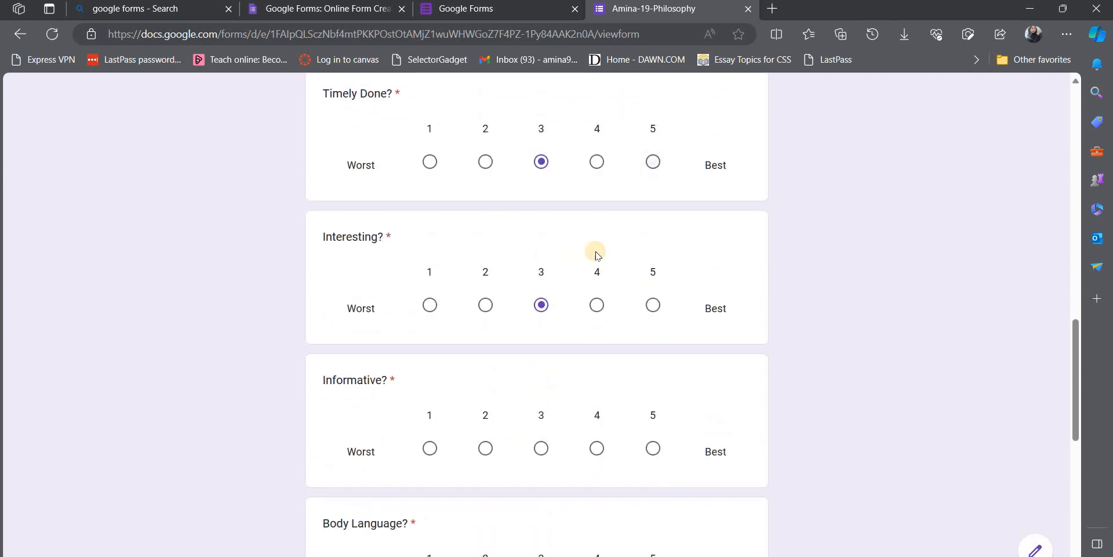
click(599, 222)
scroll(597, 223, down, 3)
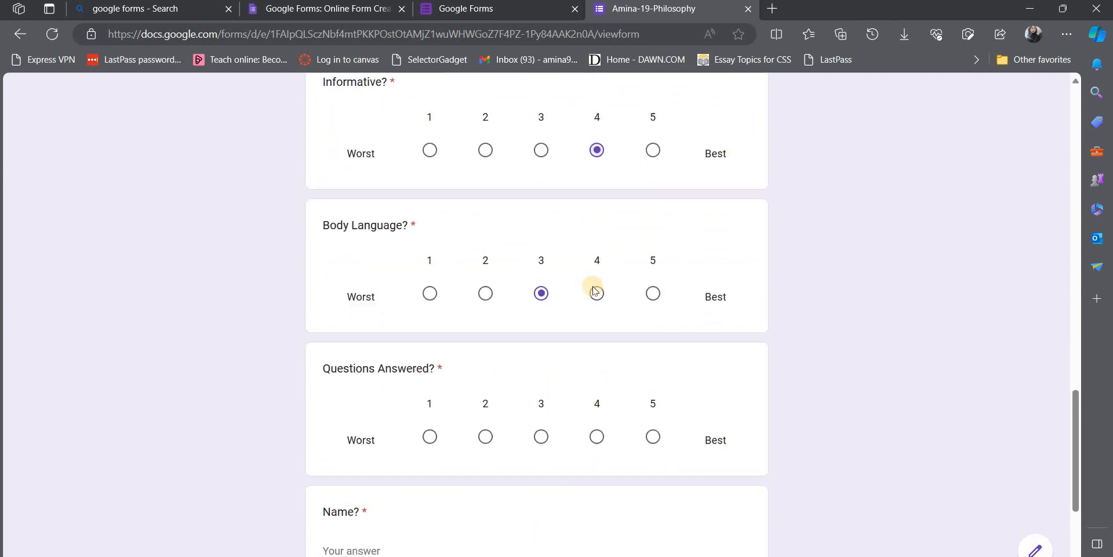
click(596, 303)
scroll(464, 305, down, 2)
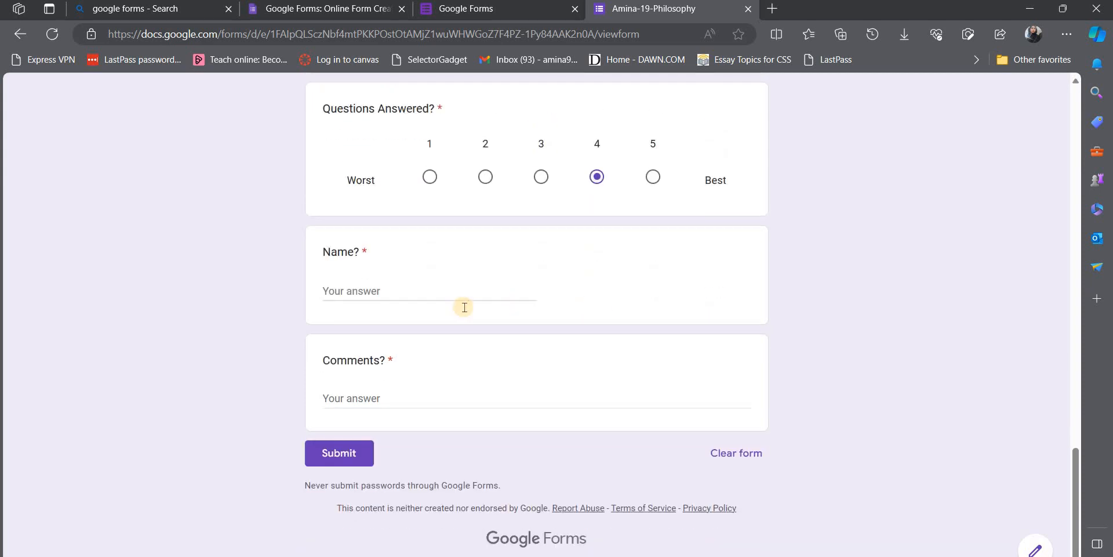
- Enter the respondent's name and the comment 'Bad', then submit the response
click(464, 306)
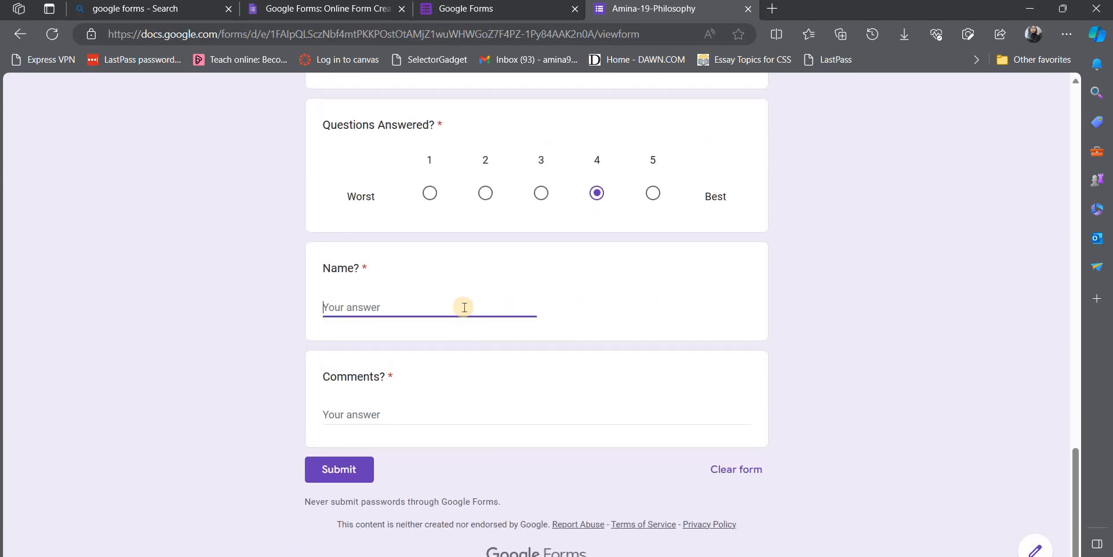
text(Aminah Ali)
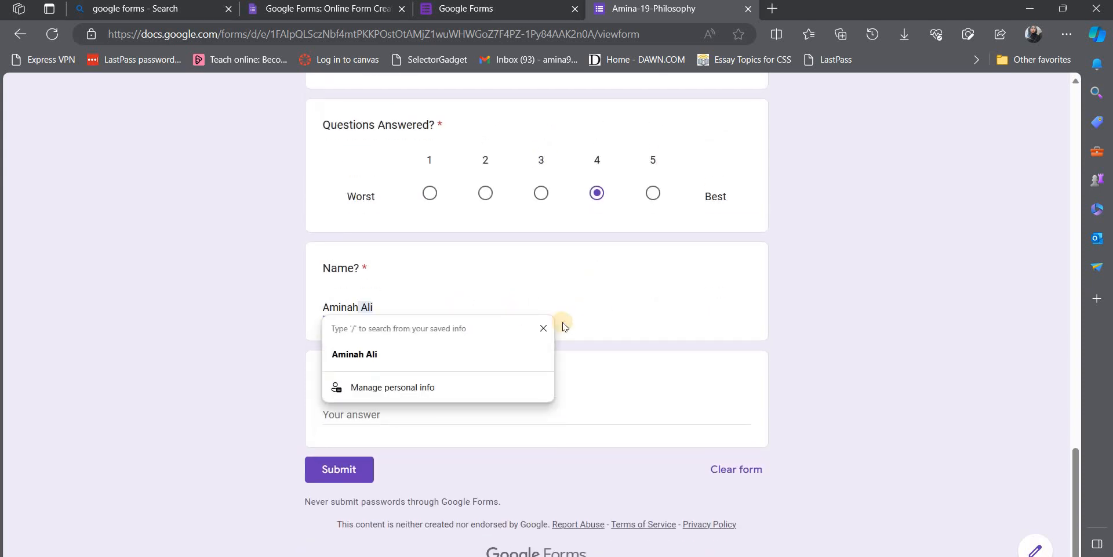
click(441, 414)
text(Bad)
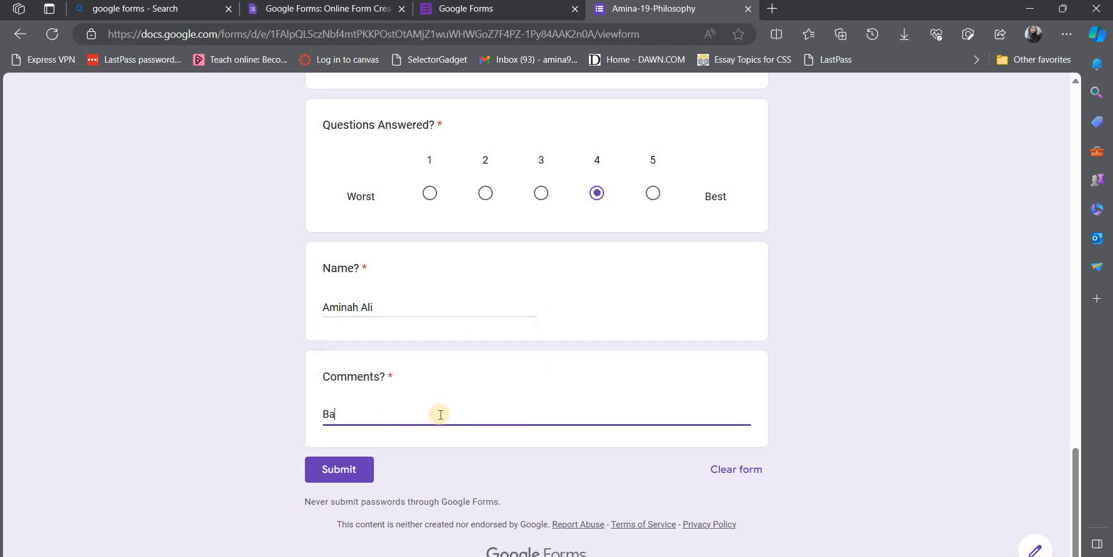
click(340, 475)
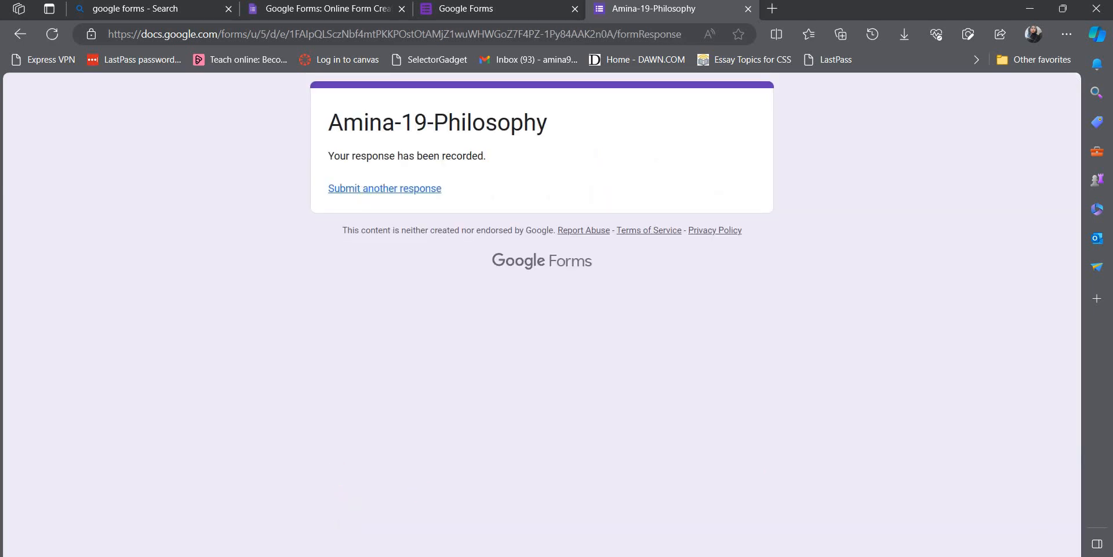
click(829, 556)
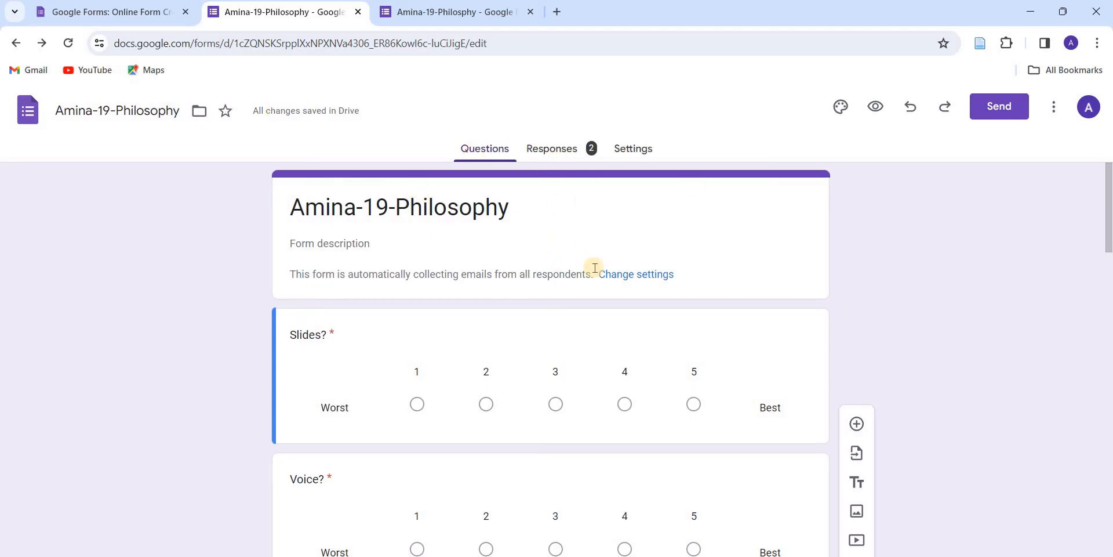
click(561, 151)
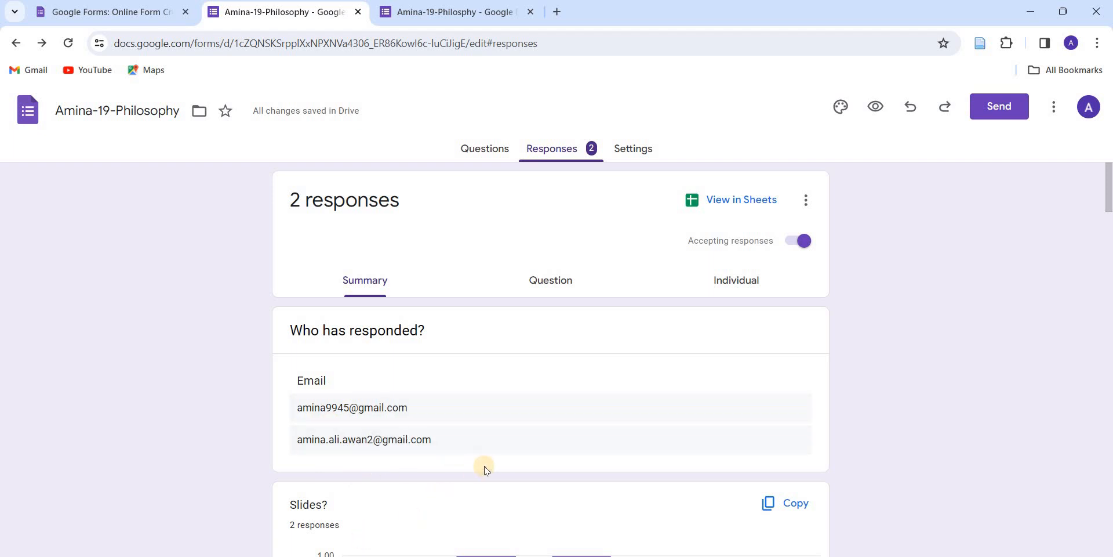
scroll(485, 469, down, 5)
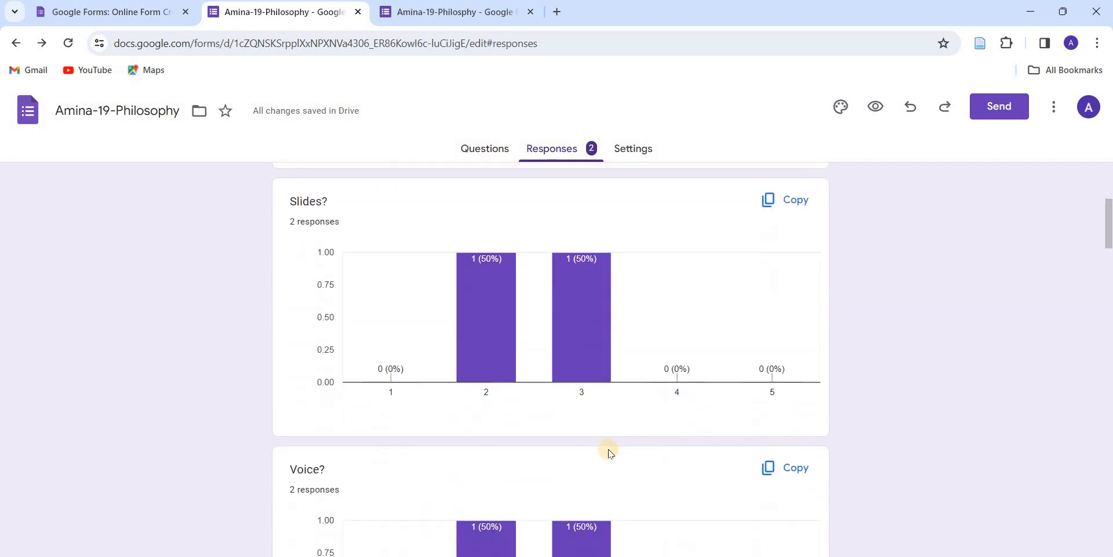
scroll(581, 470, down, 20)
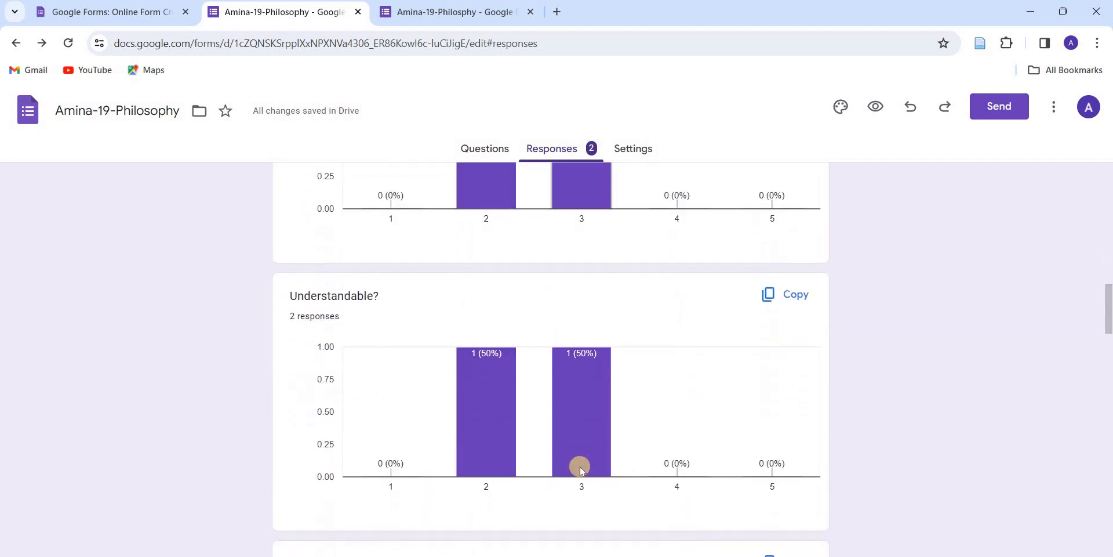
scroll(581, 469, down, 4)
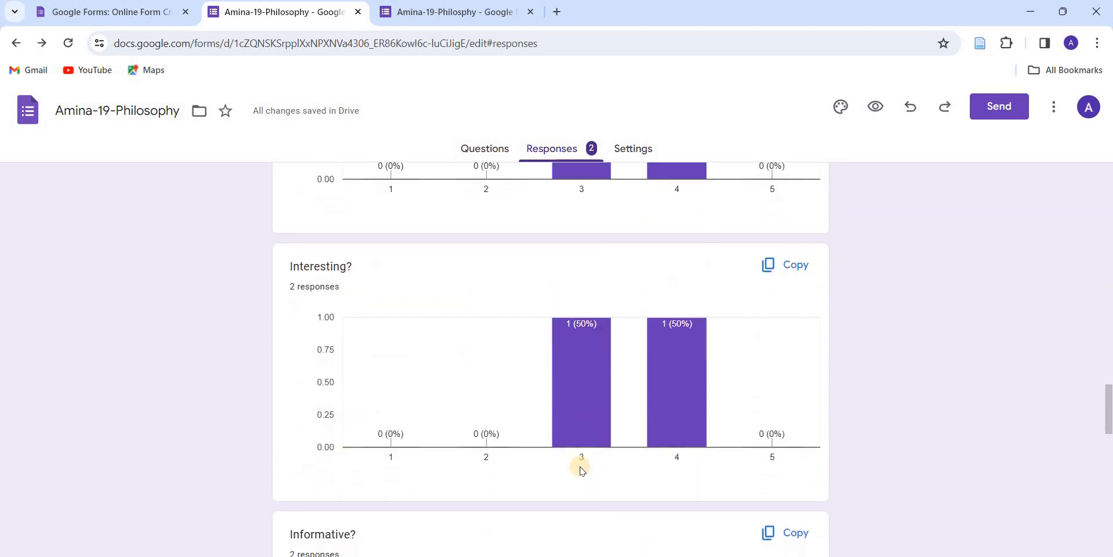
scroll(582, 470, down, 20)
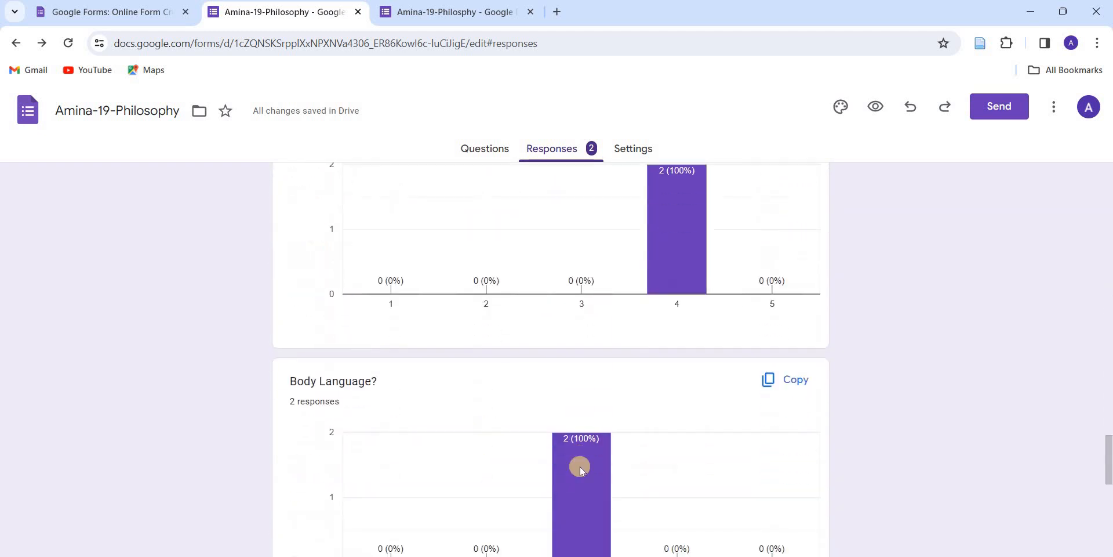
scroll(581, 469, up, 20)
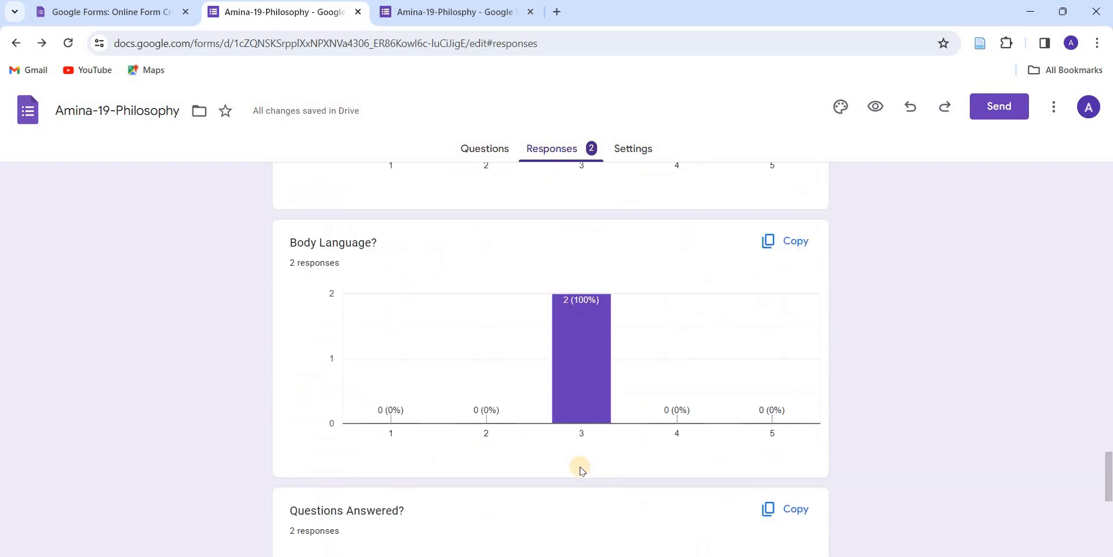
scroll(582, 470, down, 20)
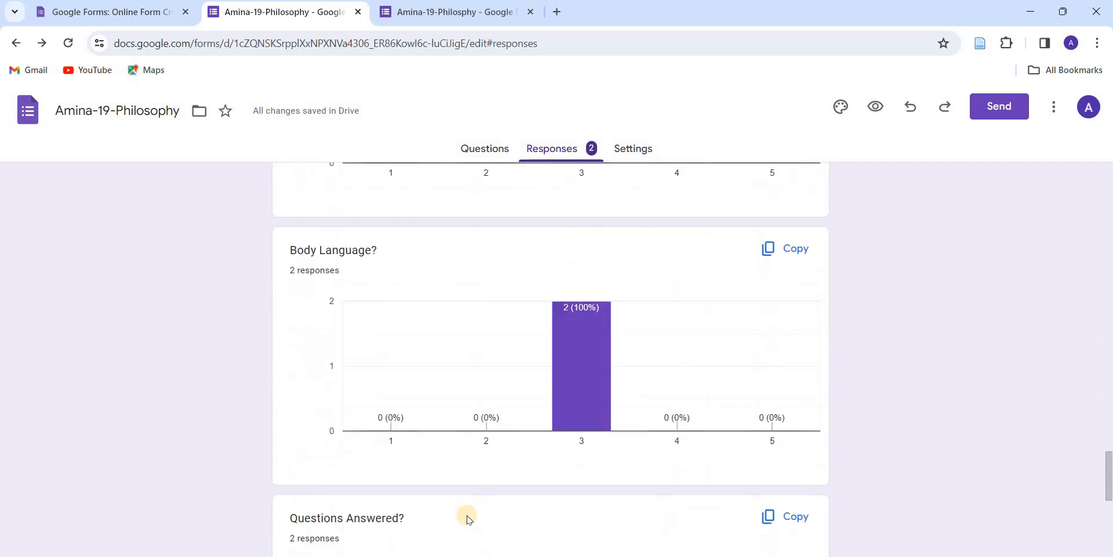
scroll(492, 485, up, 20)
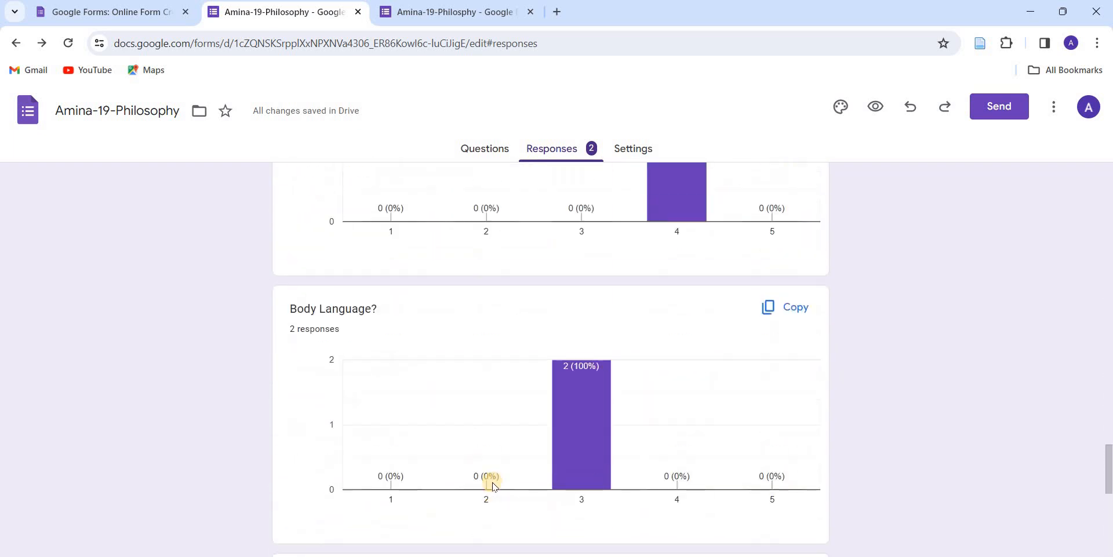
scroll(493, 485, down, 20)
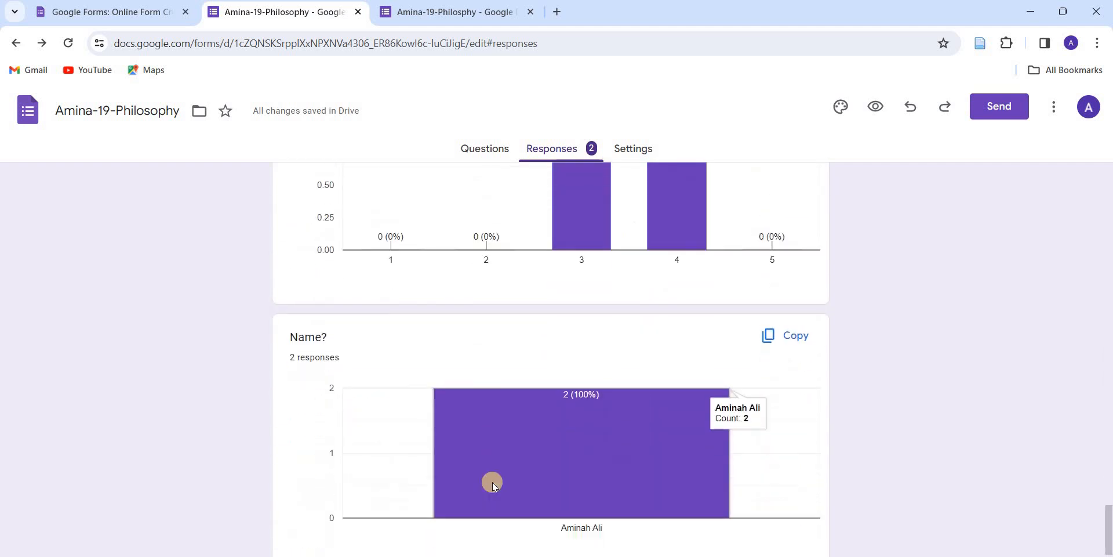
scroll(493, 482, up, 5)
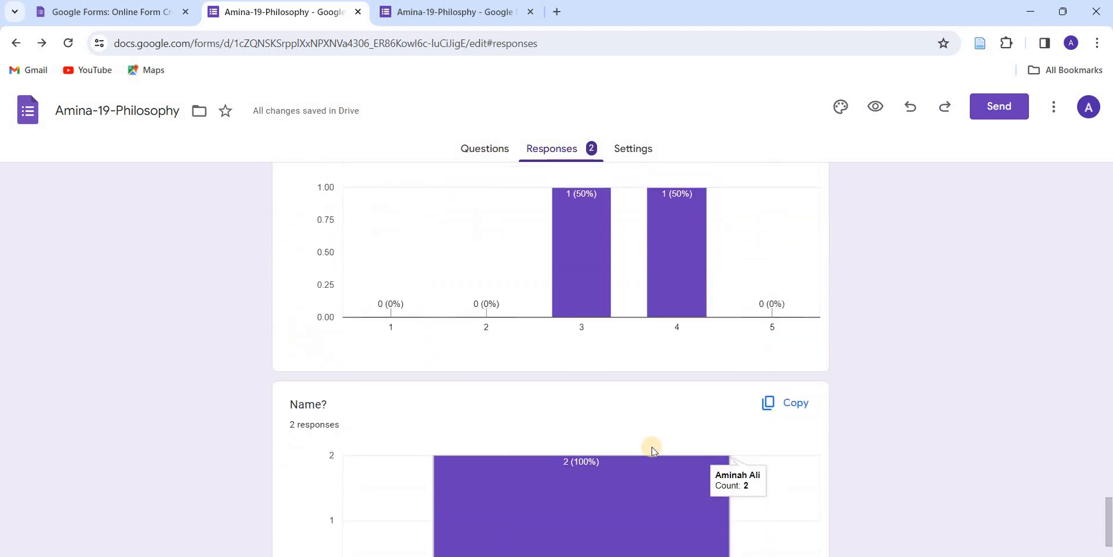
scroll(608, 453, down, 2)
mouse_move(585, 454)
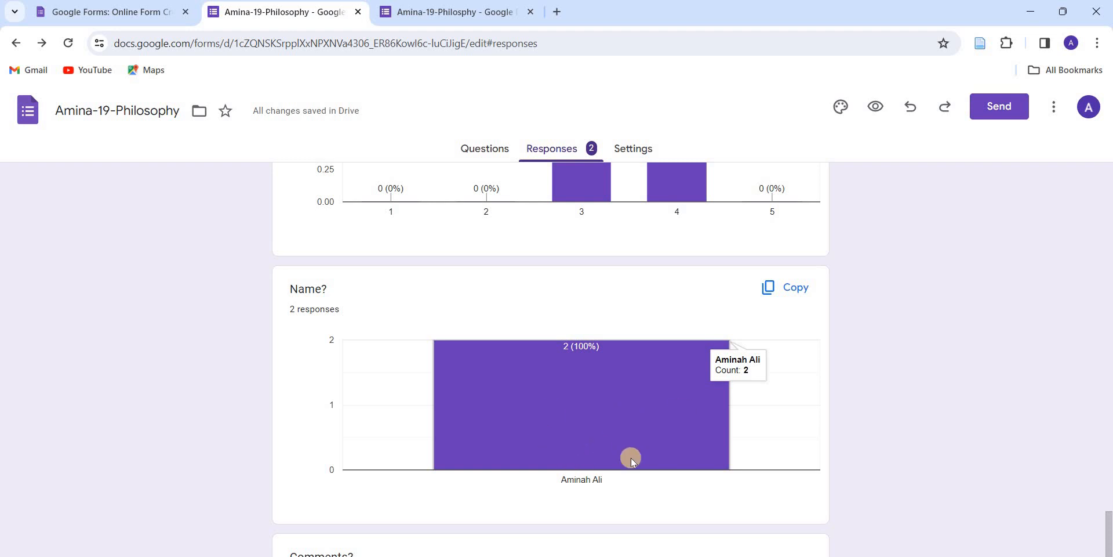
scroll(631, 458, up, 15)
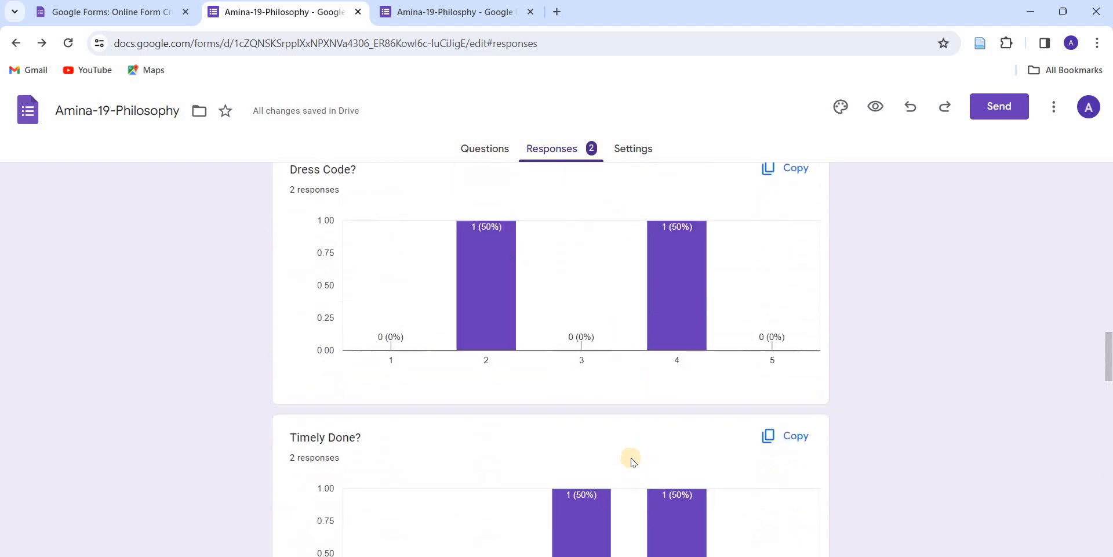
scroll(632, 461, up, 10)
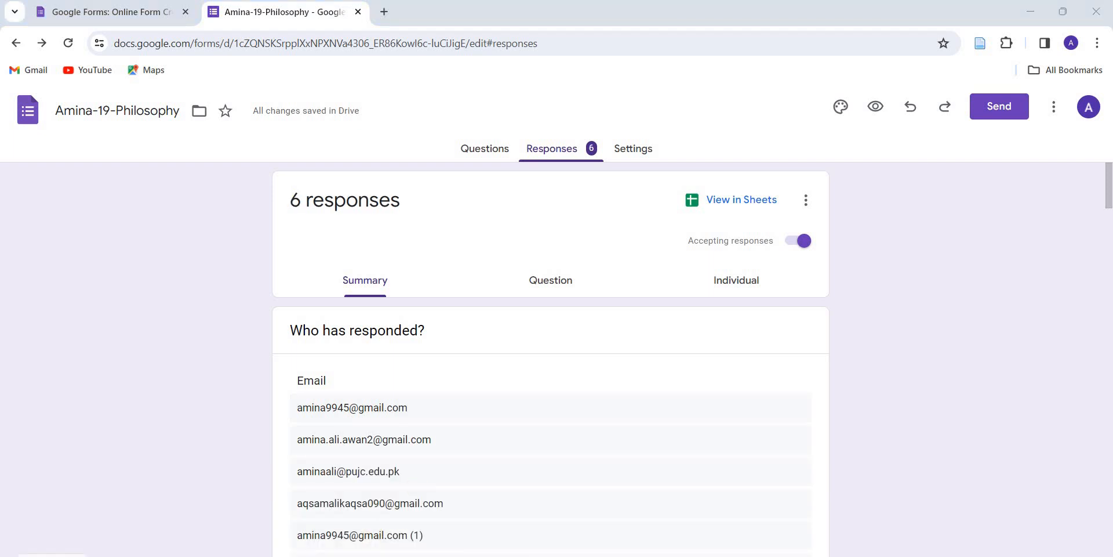
- Scroll through the 6-response summary and back up to its top
scroll(423, 487, down, 1)
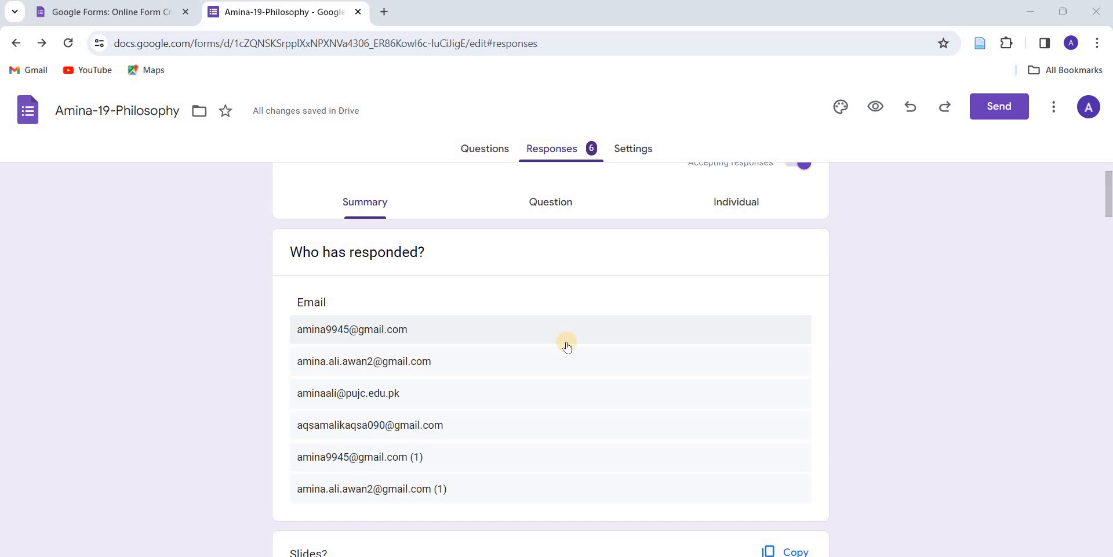
scroll(567, 347, up, 2)
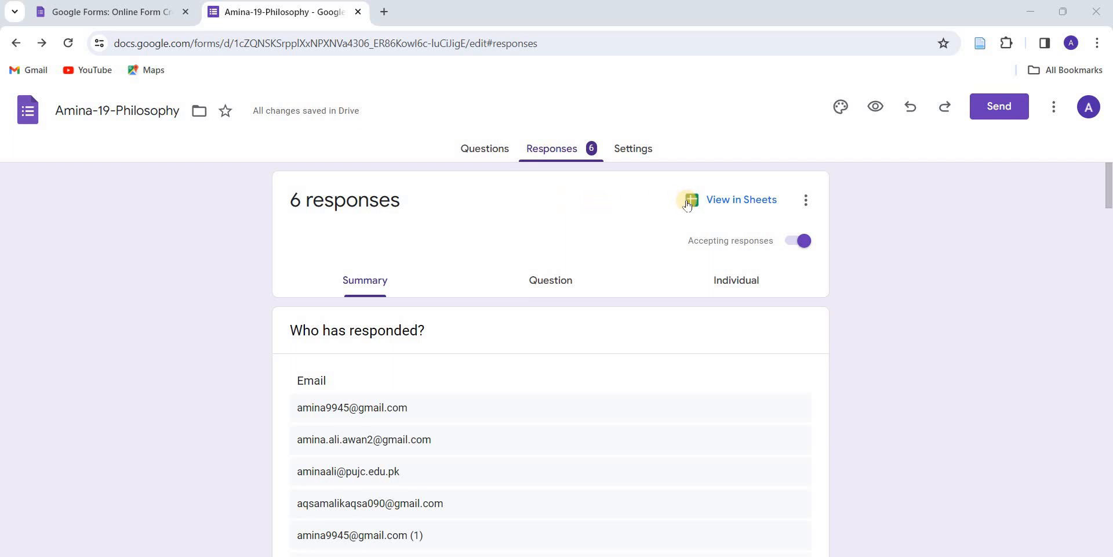
- Open the linked TEST Form spreadsheet and scroll right to empty column O
click(719, 200)
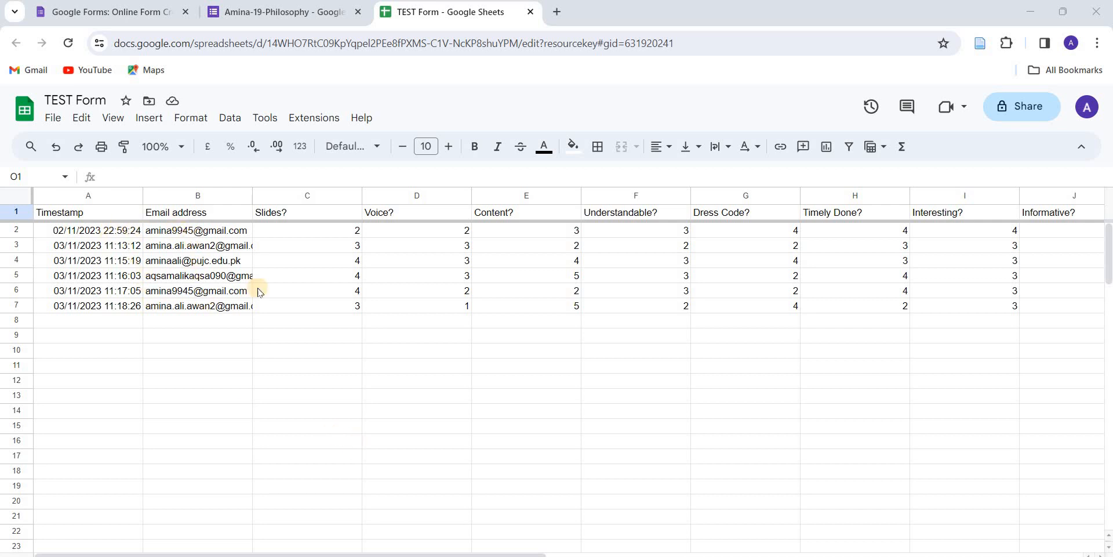
scroll(578, 283, right, 2)
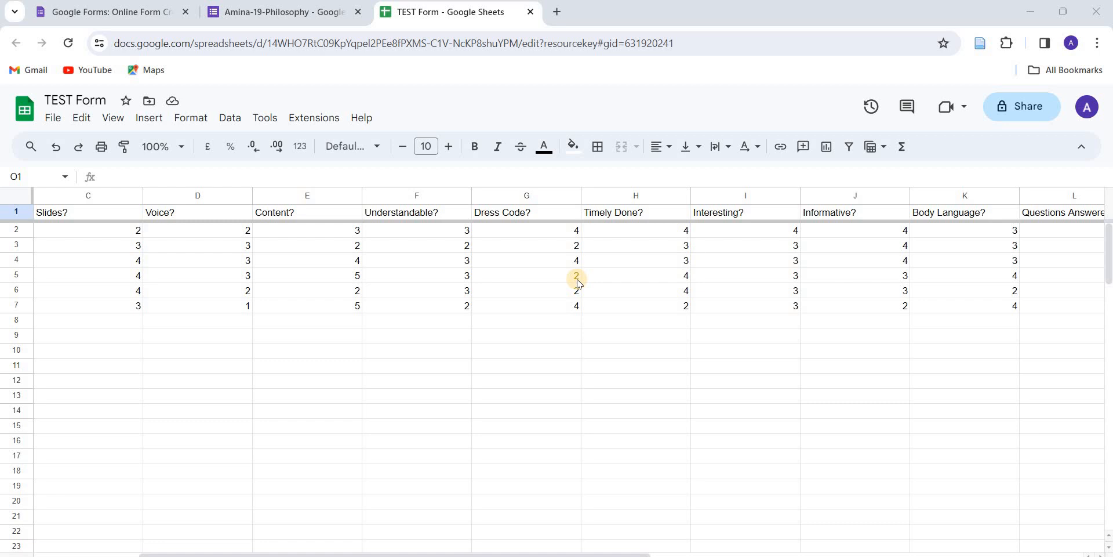
scroll(578, 282, right, 5)
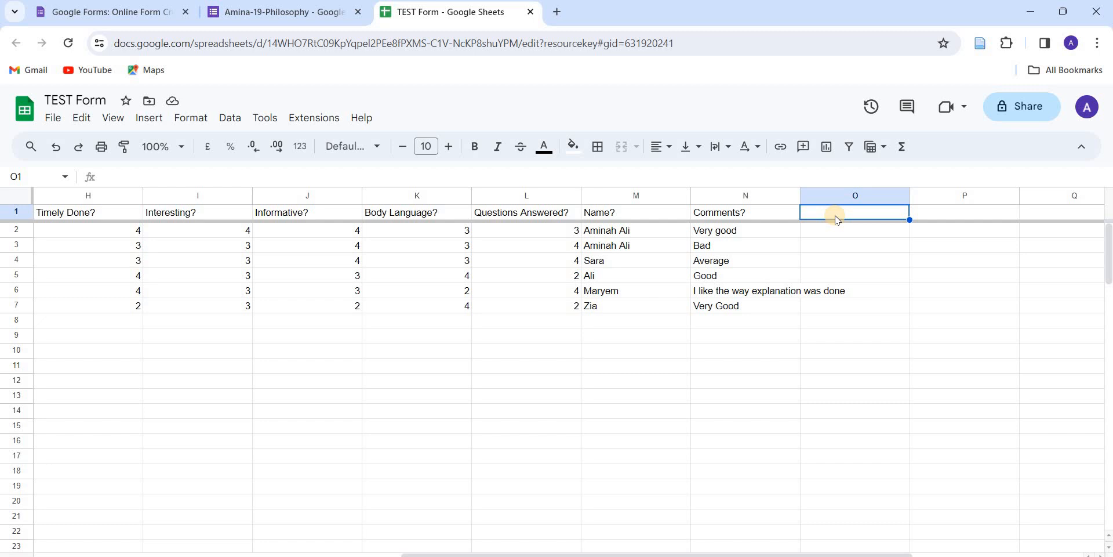
- Enter the heading Avg in O1 and insert the AVERAGE function into O2
text(Av)
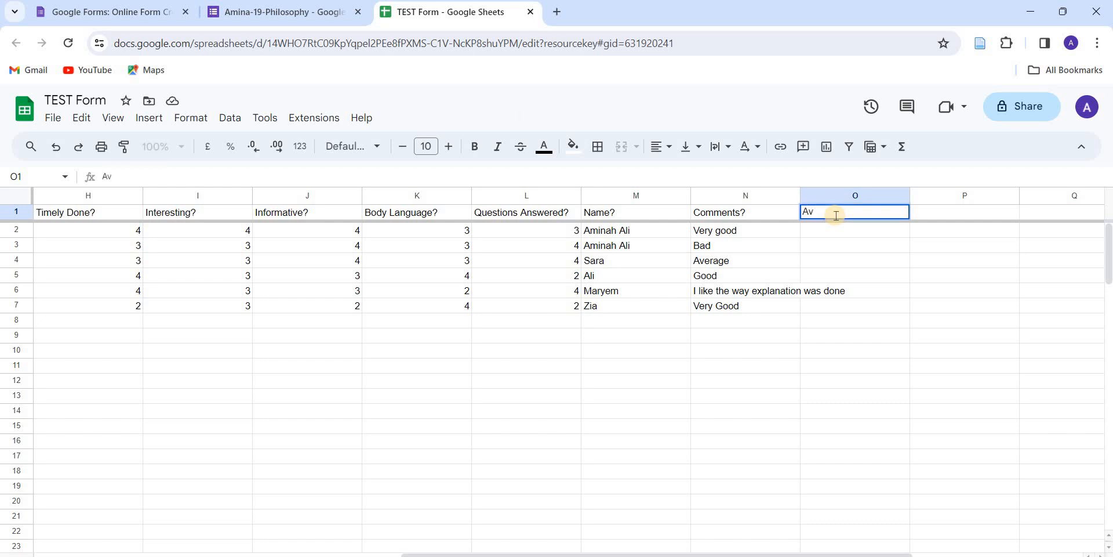
text(g)
key(Return)
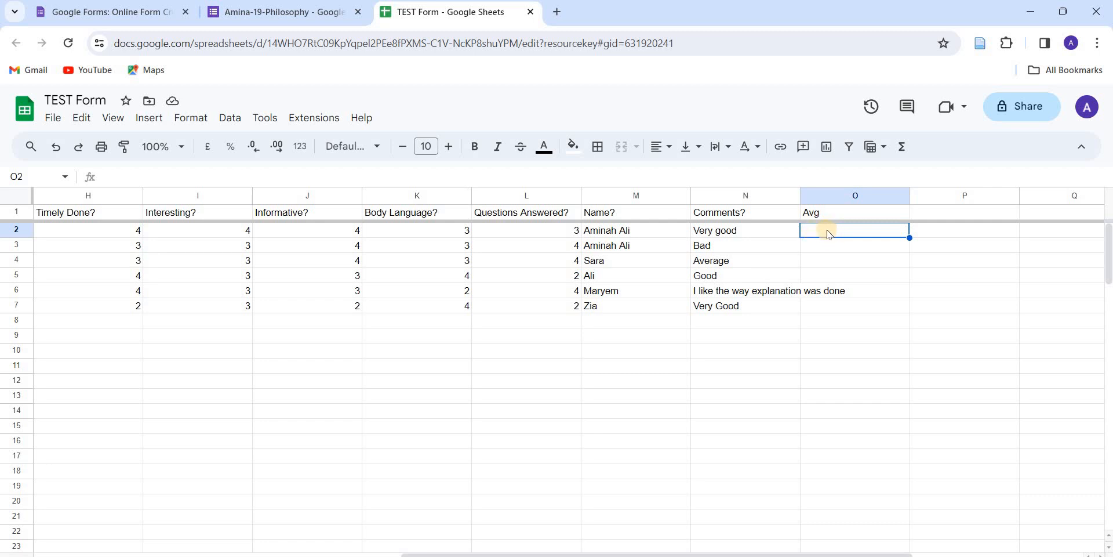
click(152, 122)
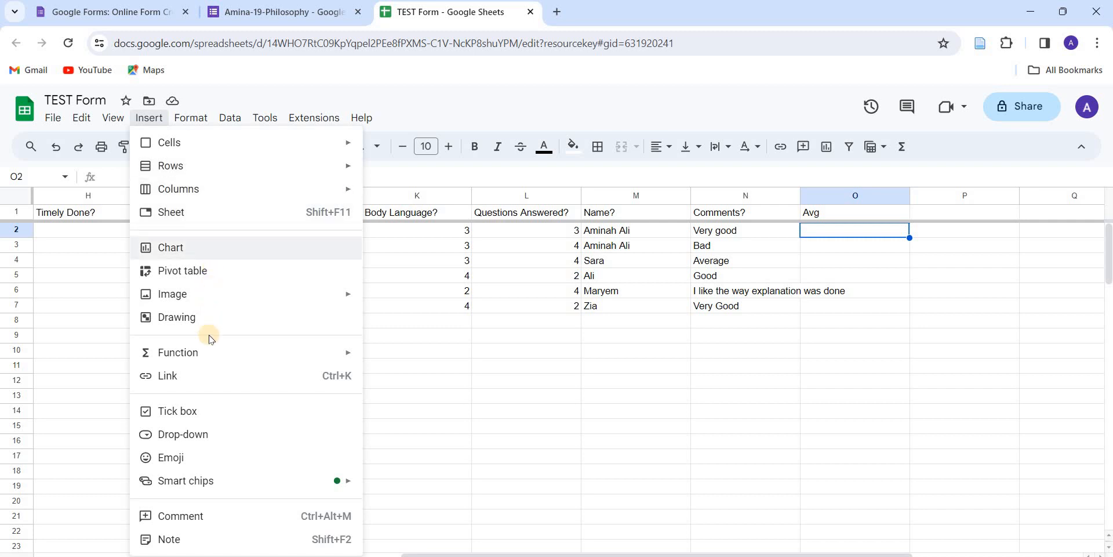
mouse_move(212, 358)
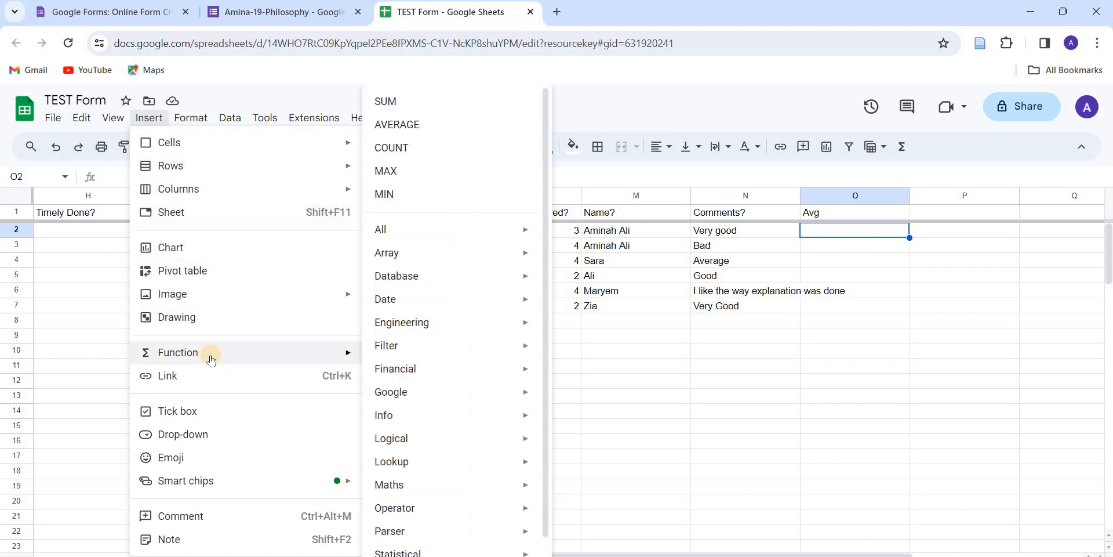
click(411, 129)
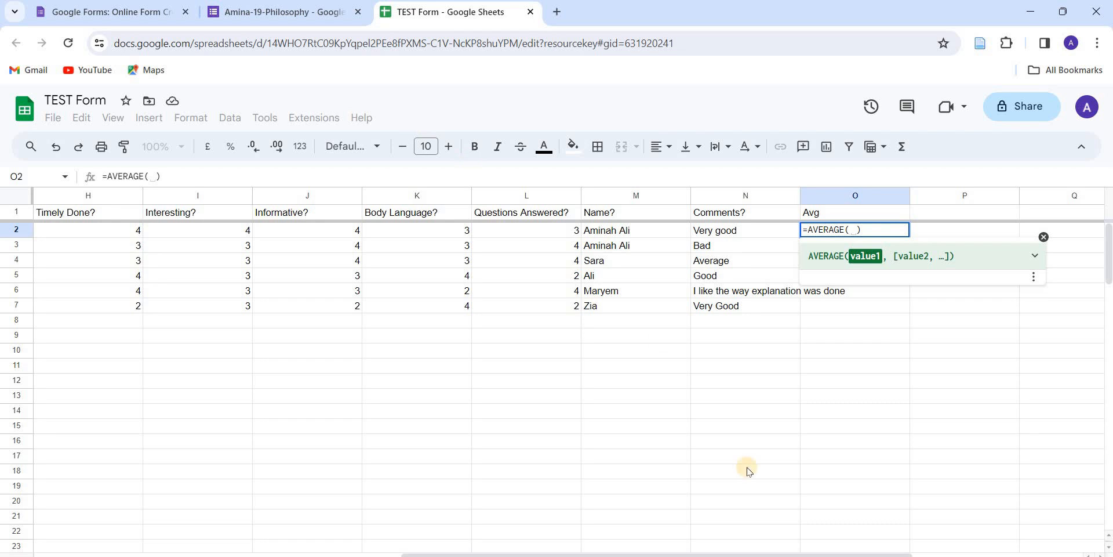
scroll(164, 404, left, 5)
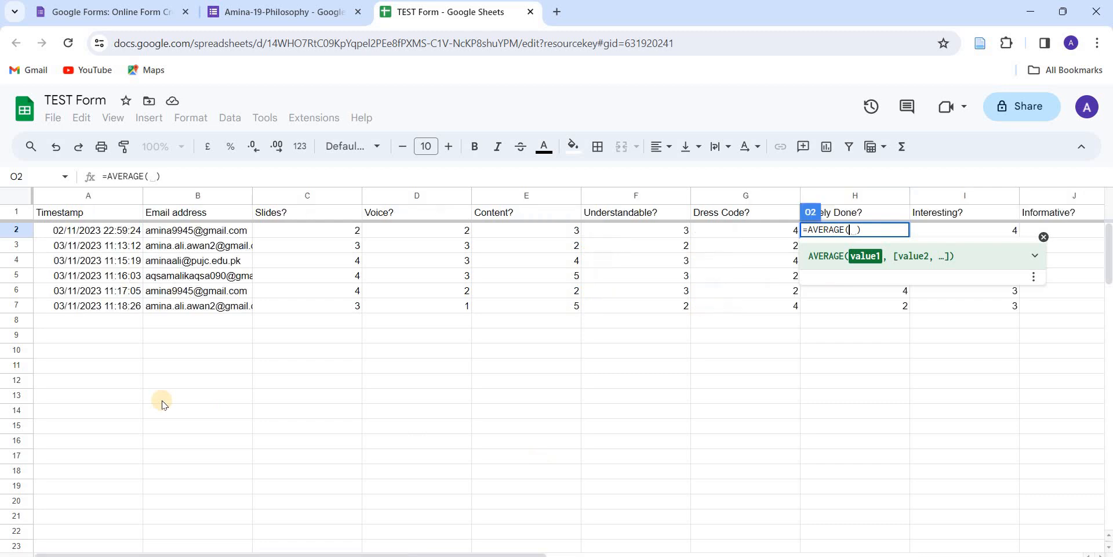
- Build the O2 average formula with C2, D2, E2, F2 and G2
click(331, 234)
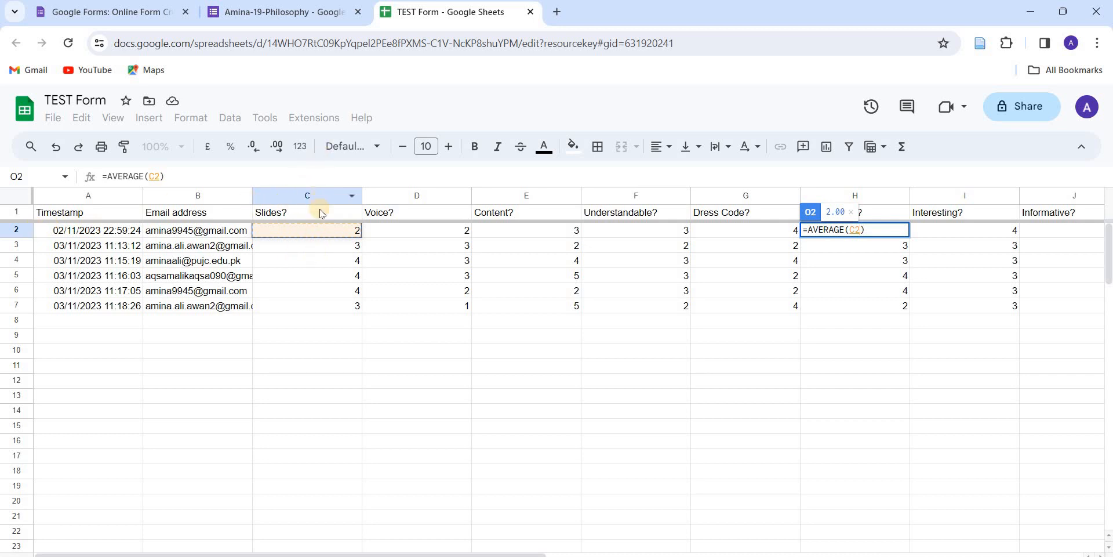
click(443, 232)
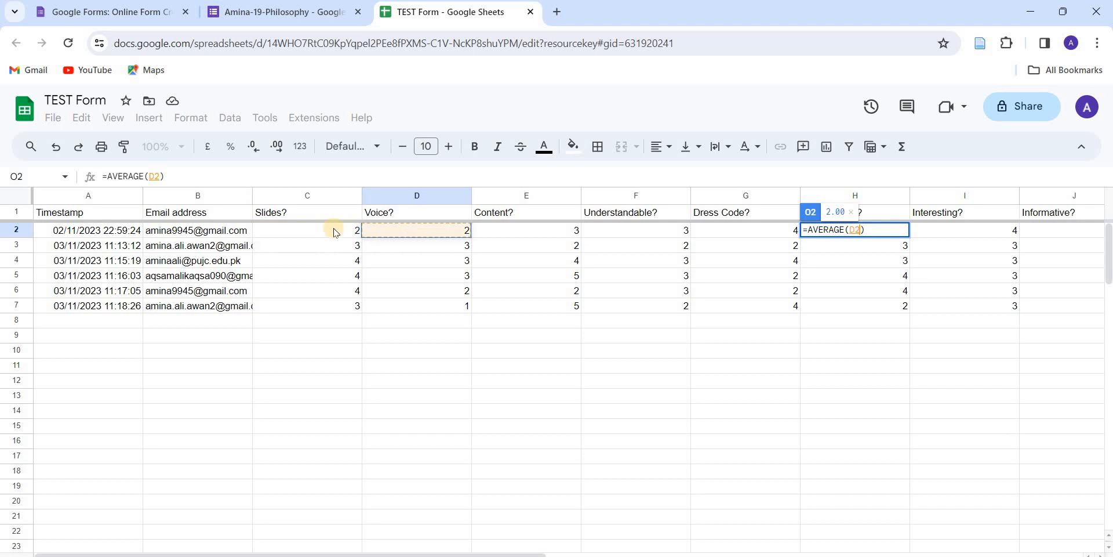
click(321, 232)
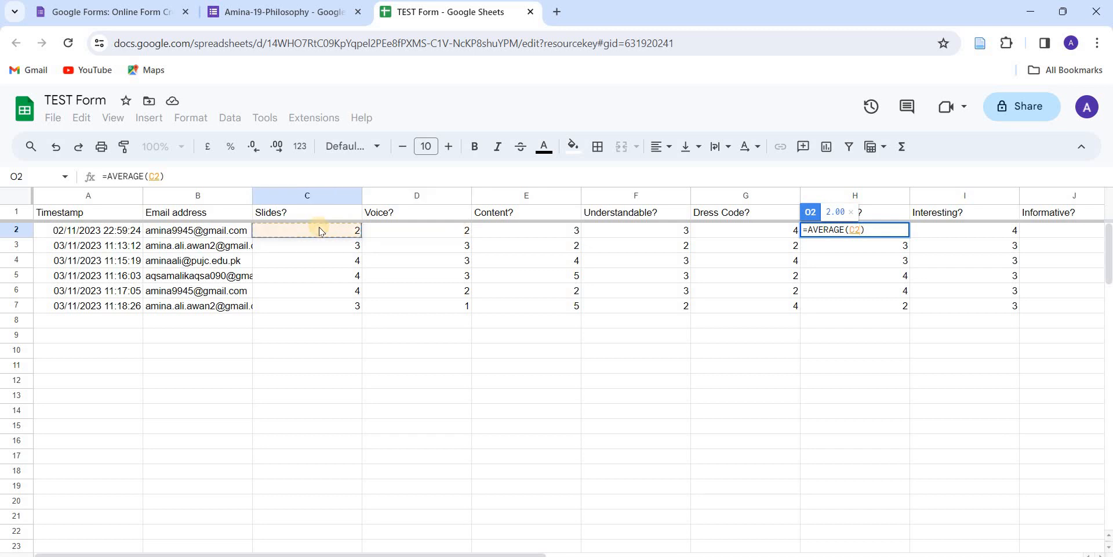
text(,)
click(385, 237)
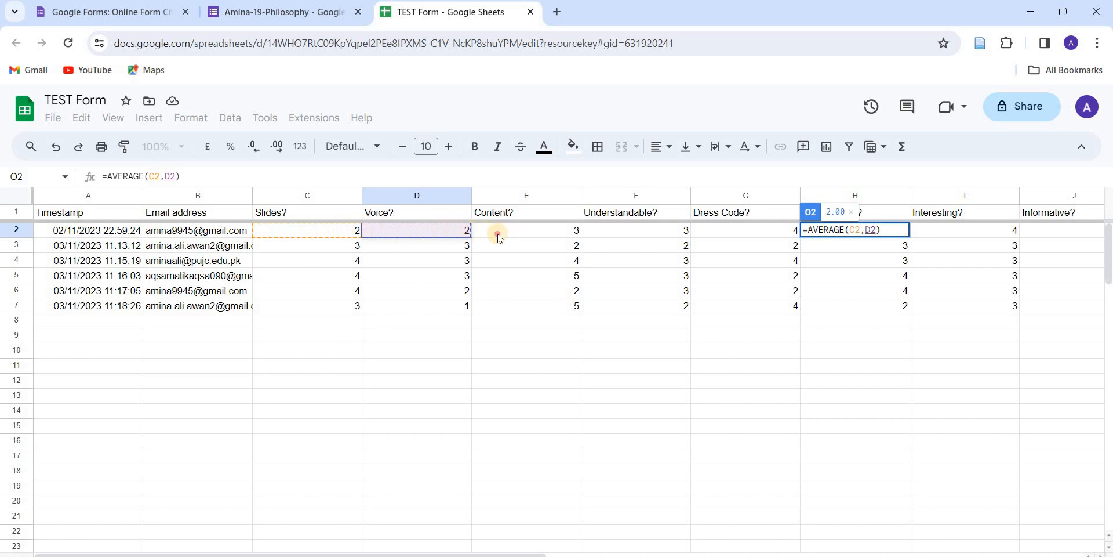
text(,E2,F2)
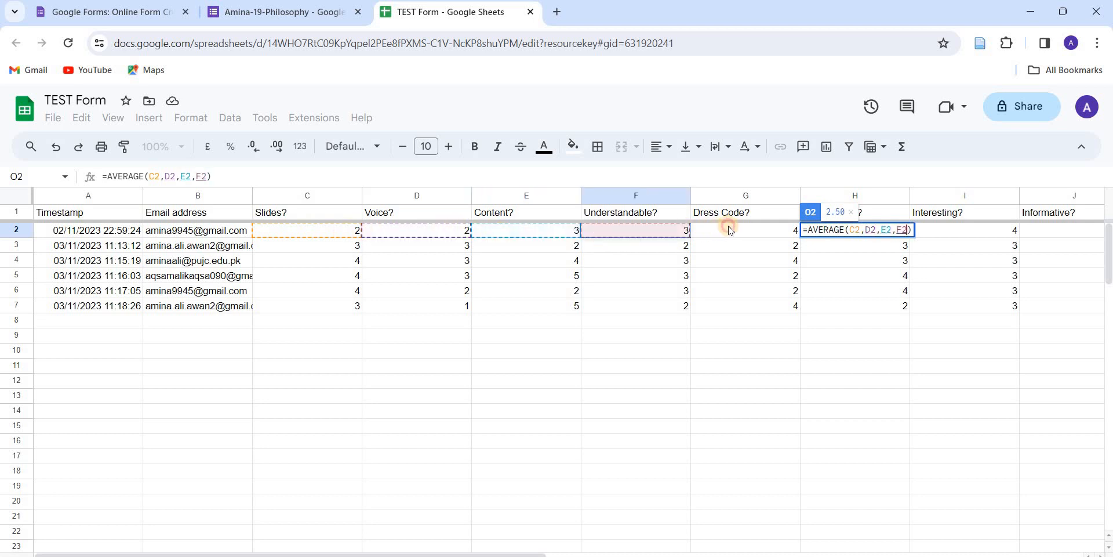
ctrl+click(728, 231)
- Add H2 through K2, make the last reference O2, and commit the formula
scroll(729, 231, right, 5)
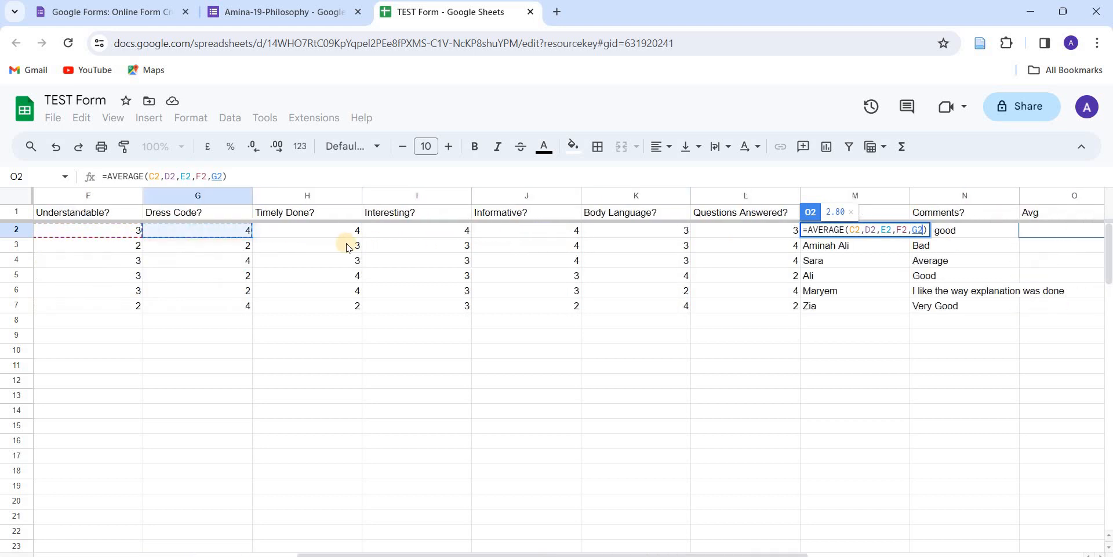
ctrl+click(348, 231)
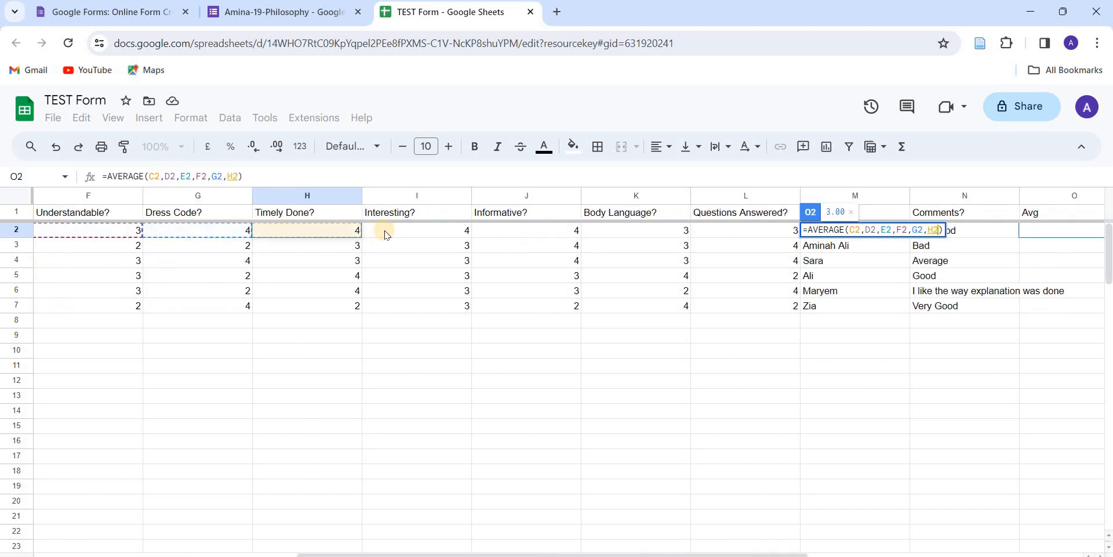
ctrl+click(467, 231)
ctrl+click(491, 231)
ctrl+click(614, 230)
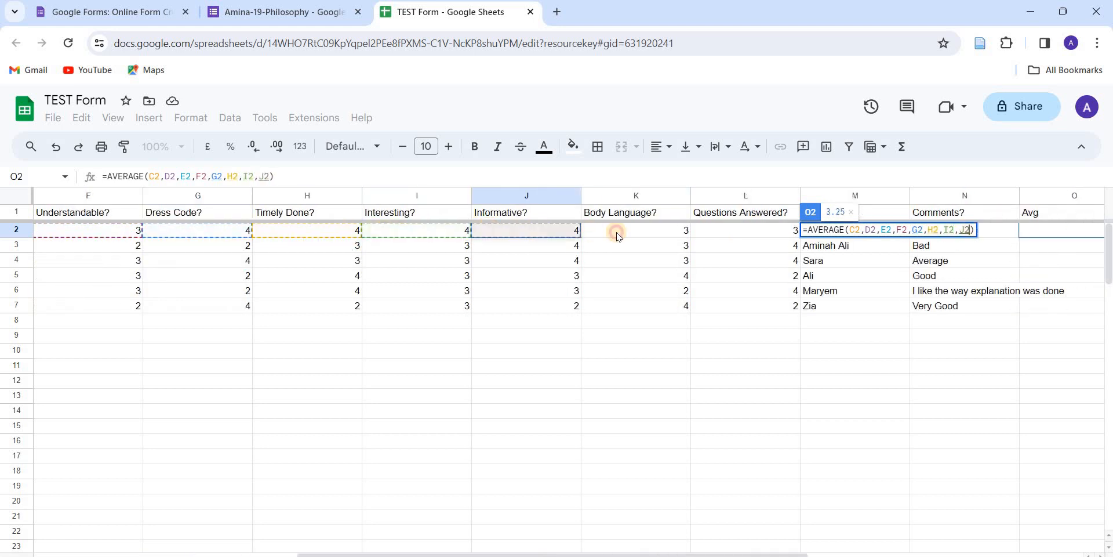
ctrl+click(714, 232)
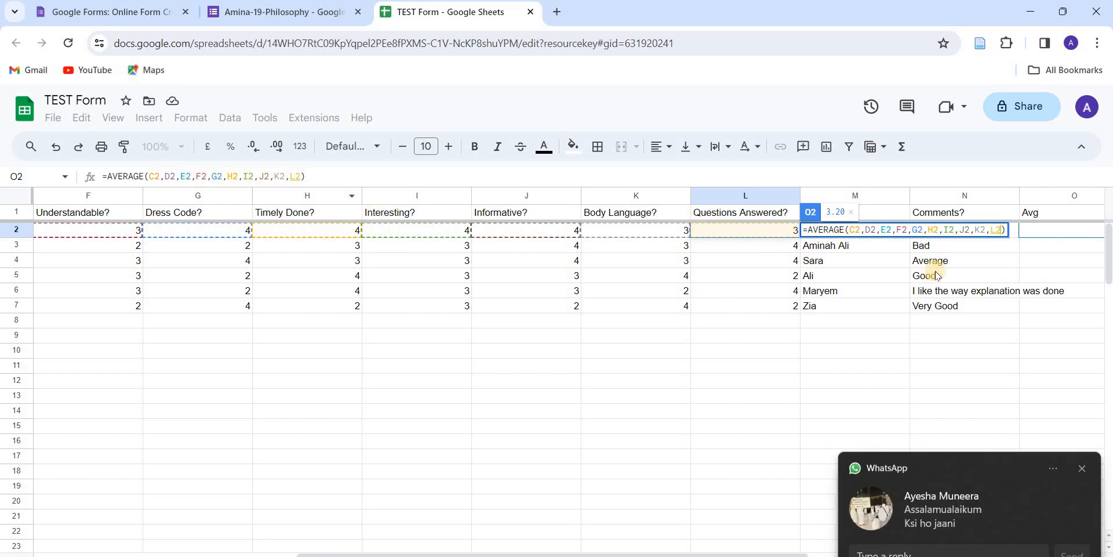
click(1083, 469)
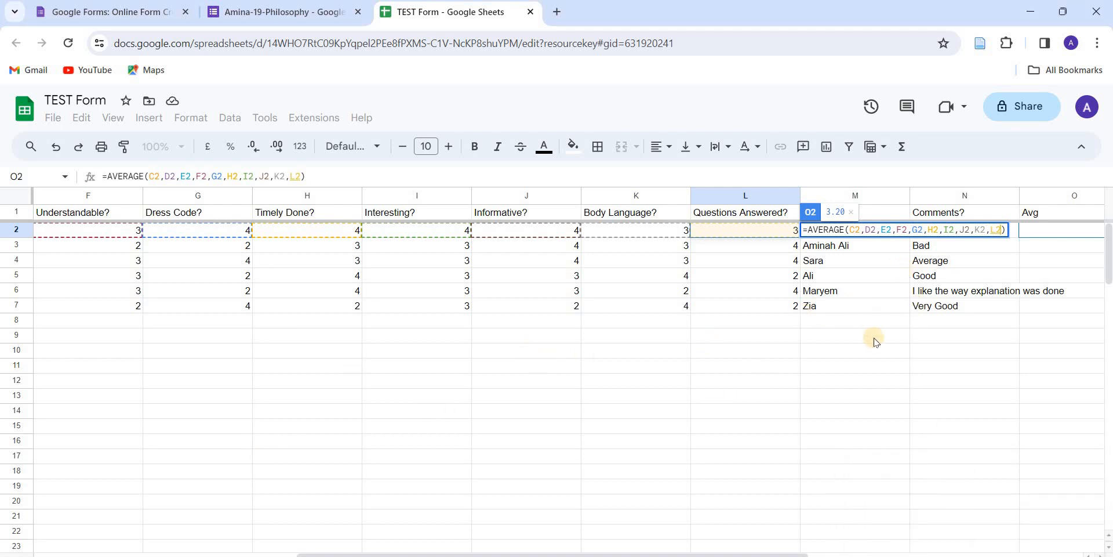
click(1064, 230)
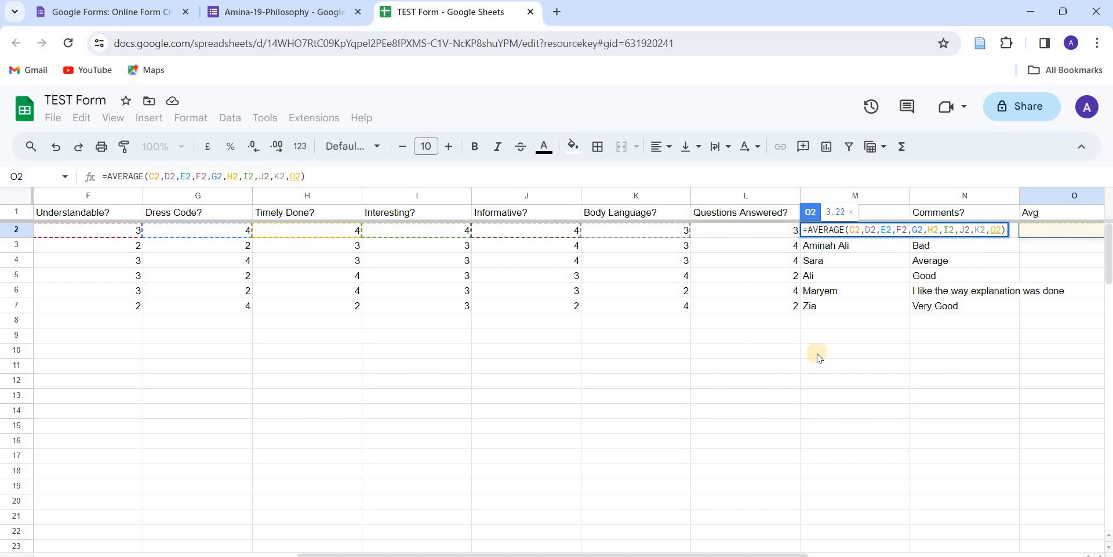
scroll(819, 357, right, 6)
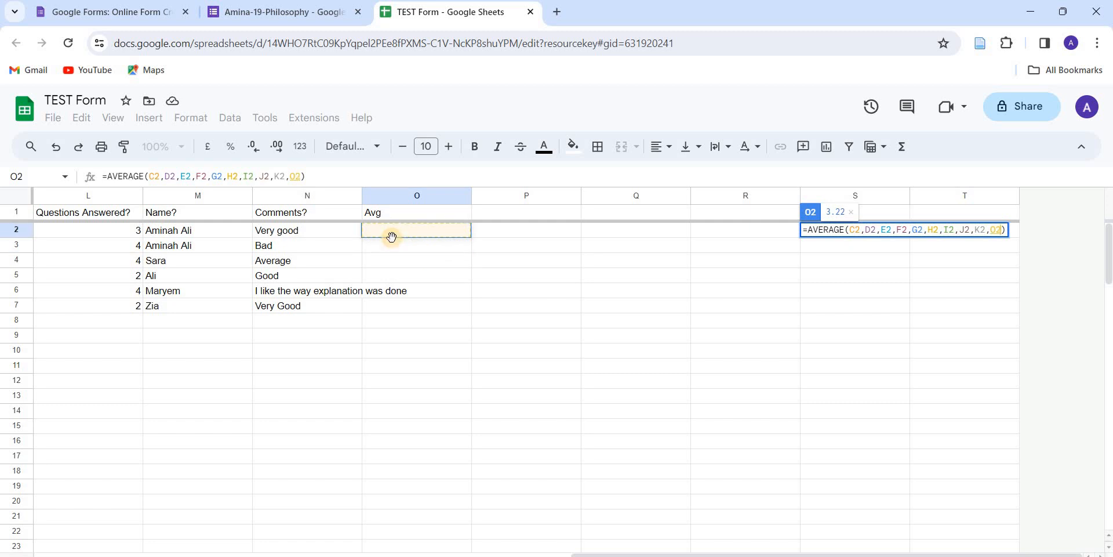
key(Return)
click(393, 382)
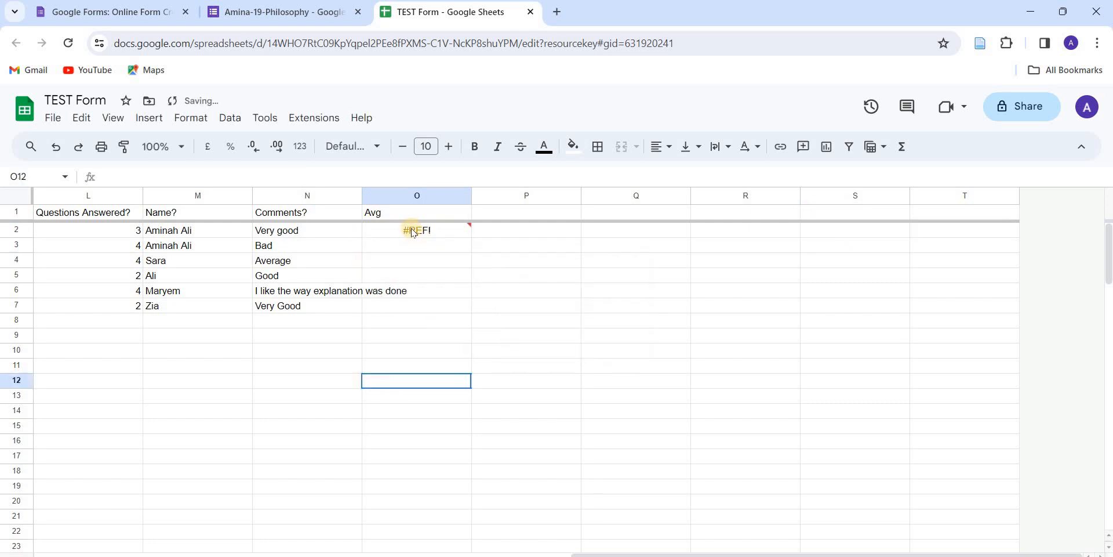
- Correct O2's formula to average C2 through L2, giving 3.20
click(413, 232)
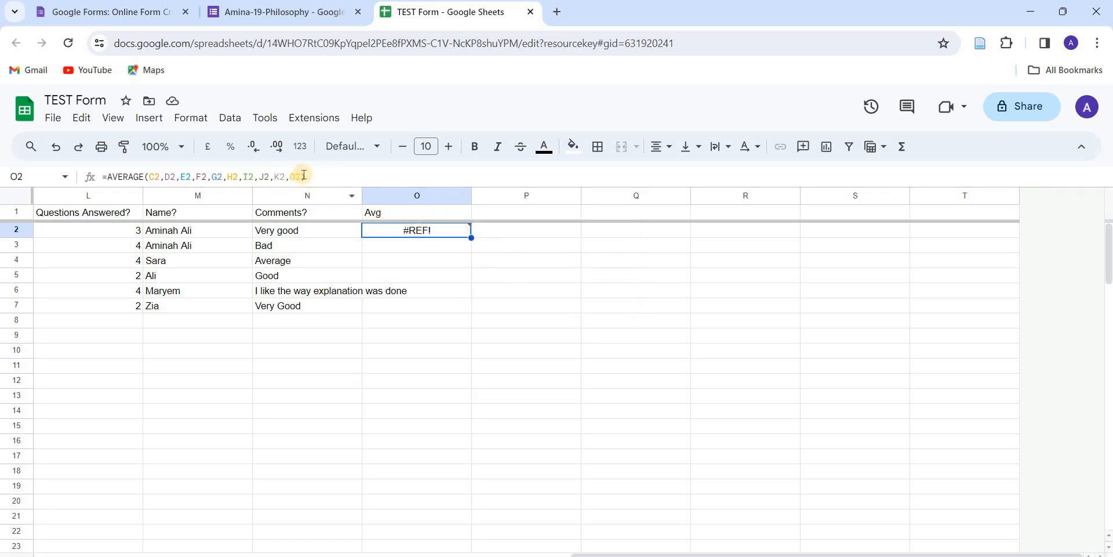
click(304, 174)
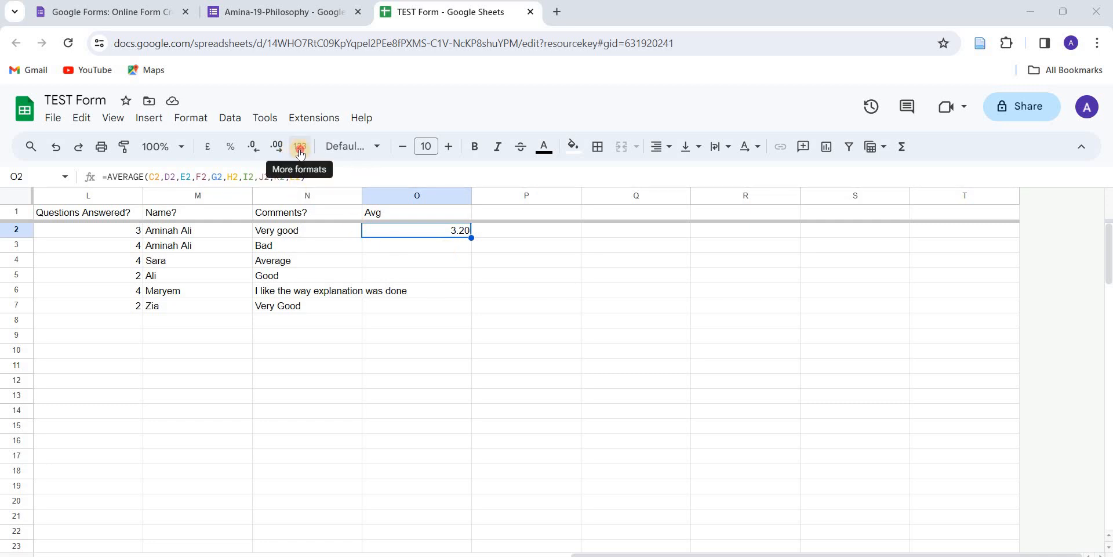
- Try percentage format on O2's average, then set it back to a plain number
click(300, 148)
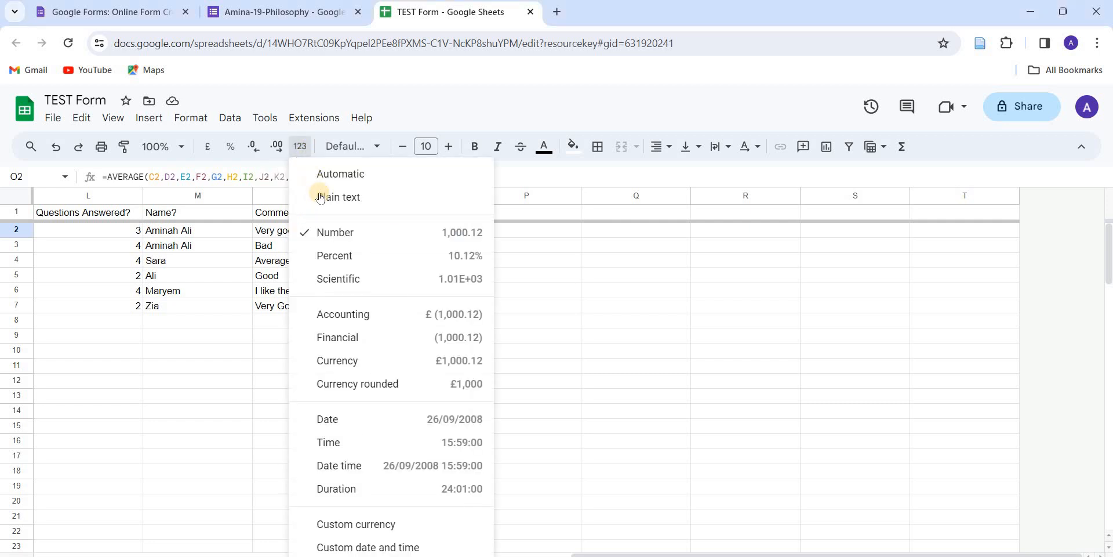
click(331, 258)
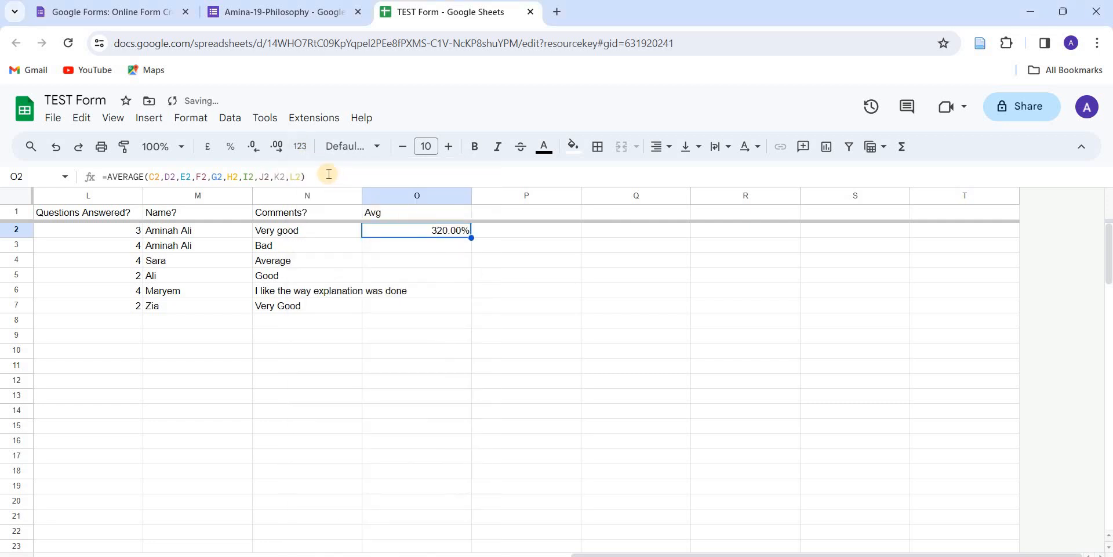
click(300, 146)
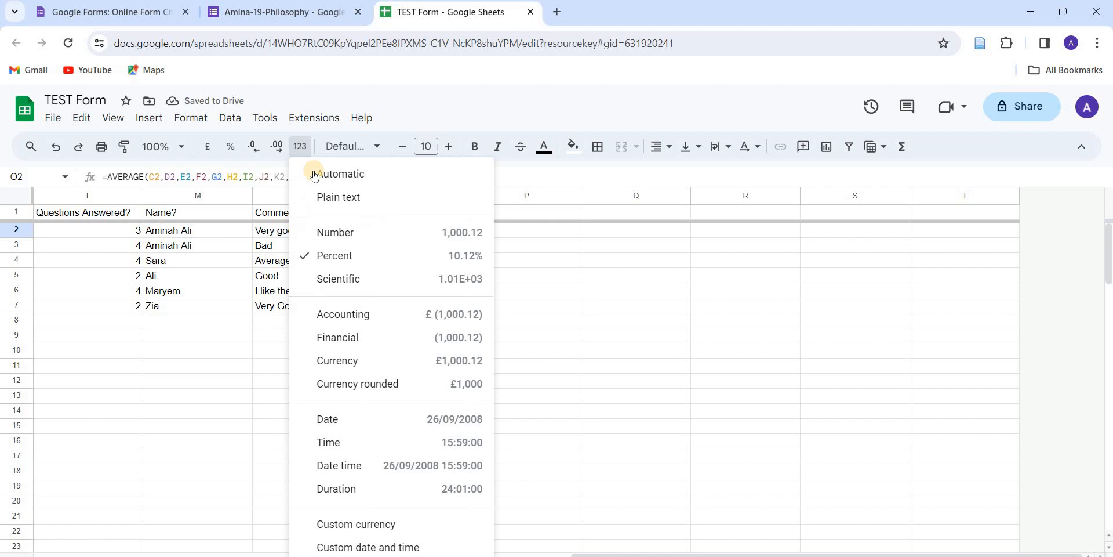
click(327, 232)
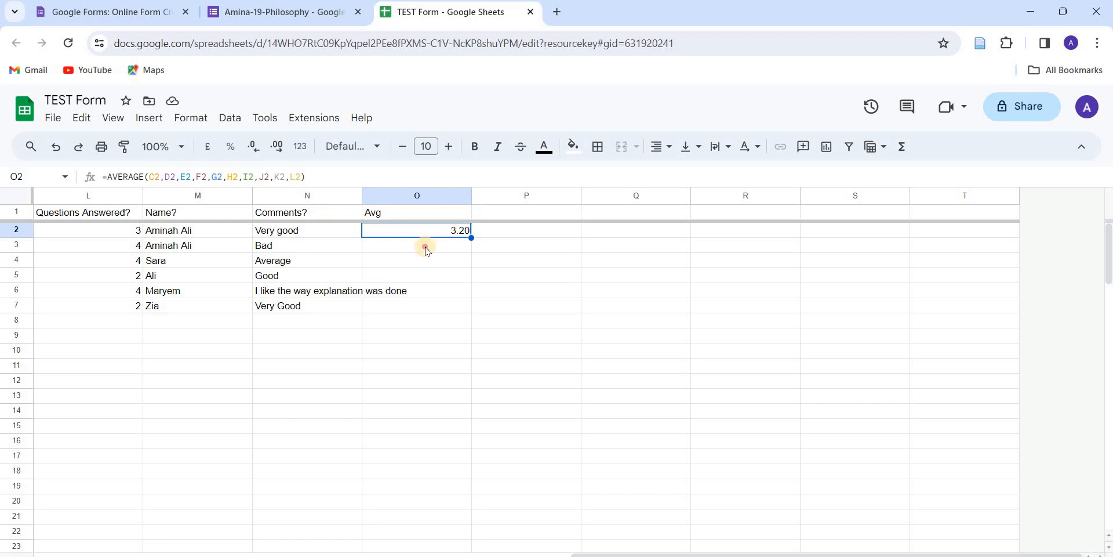
- Copy O2's average formula into O3, O4 and O5
click(425, 246)
click(447, 232)
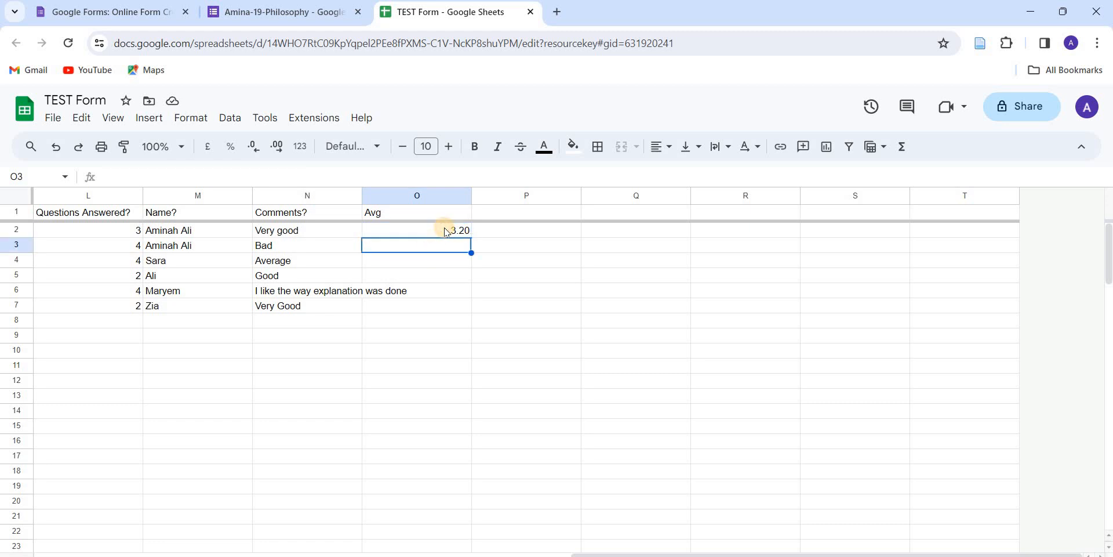
key(ctrl+c)
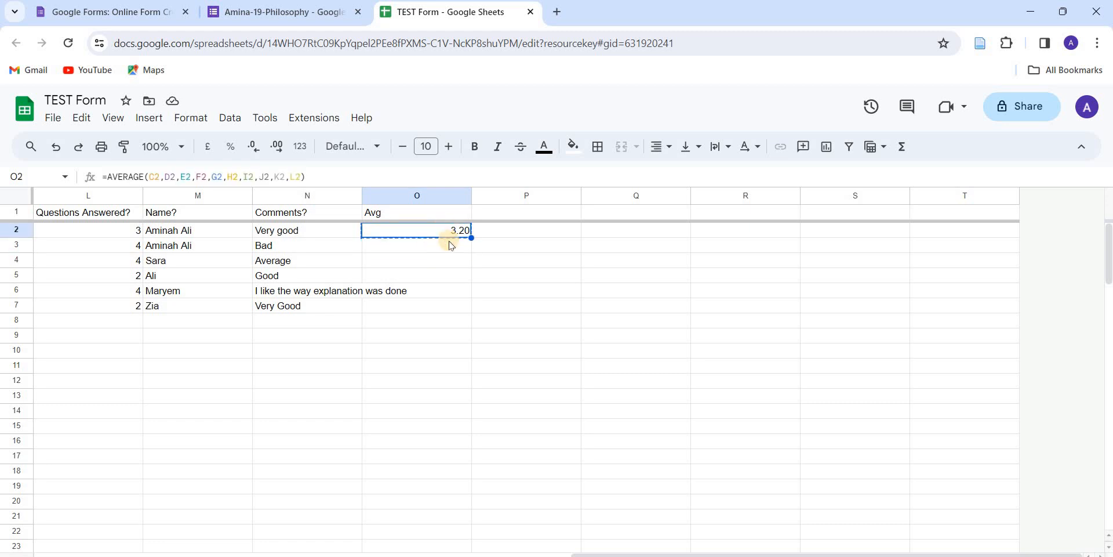
click(450, 244)
key(ctrl+v)
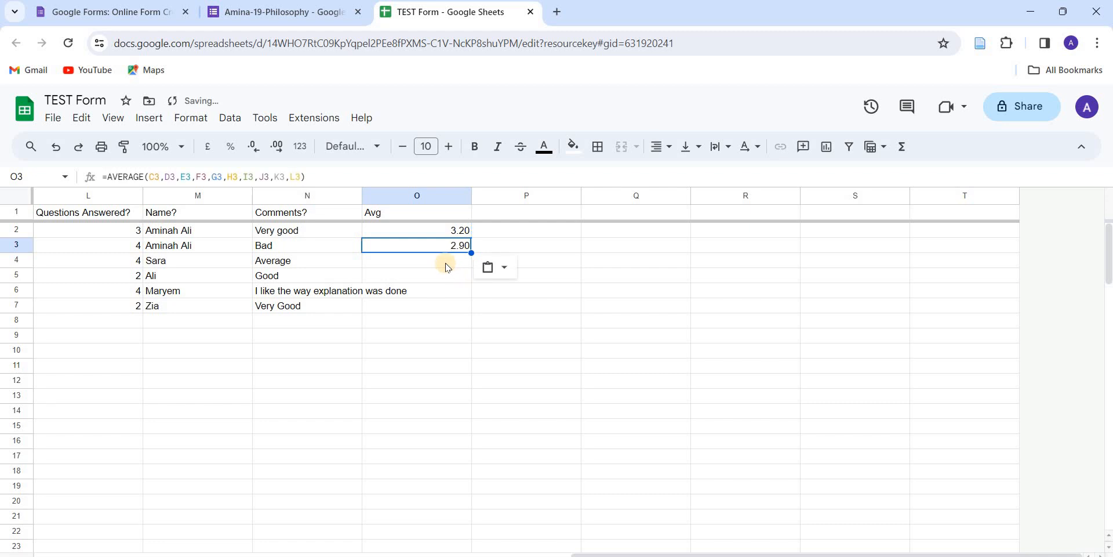
click(444, 262)
key(ctrl+v)
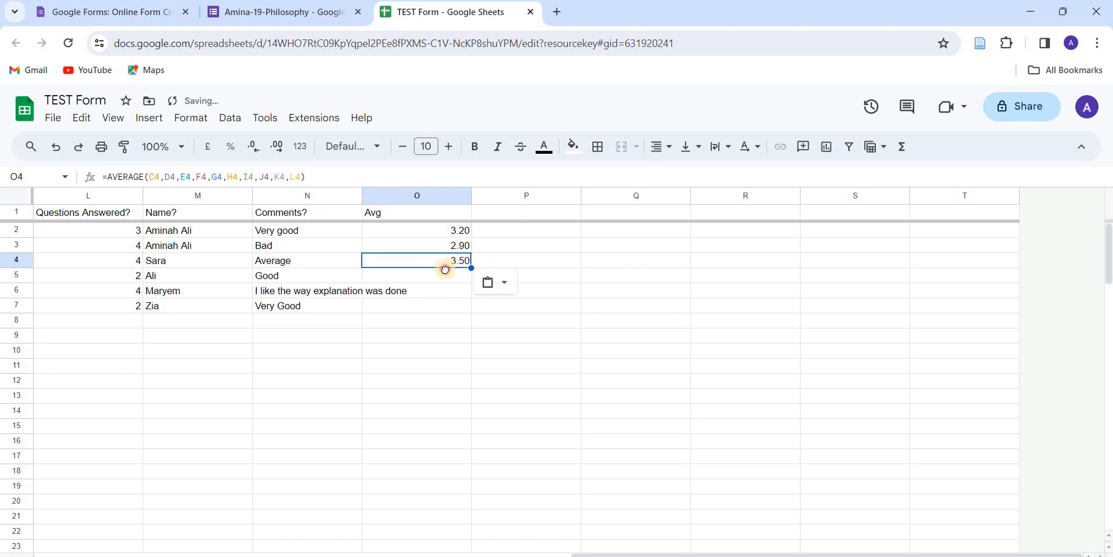
click(433, 231)
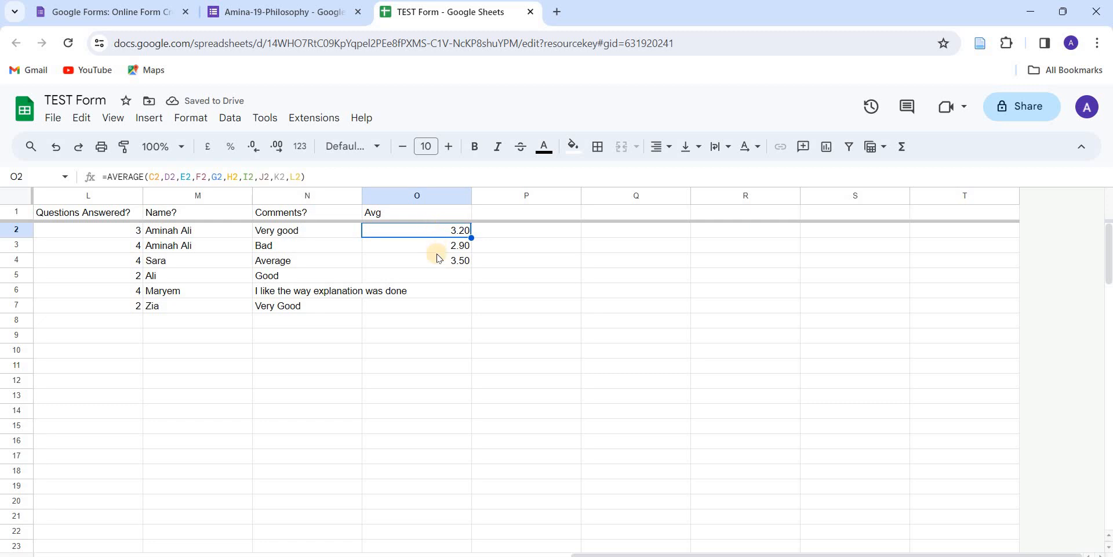
click(435, 279)
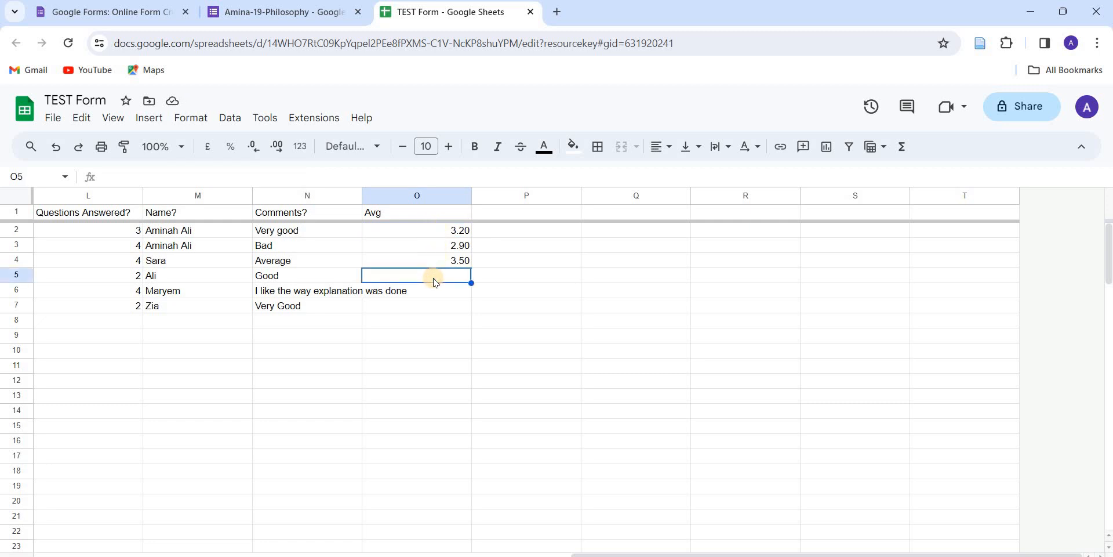
key(ctrl+v)
- Clear the extra pastes in O6:O14, then paste the average formula into O7 and O6
drag(418, 291, 442, 415)
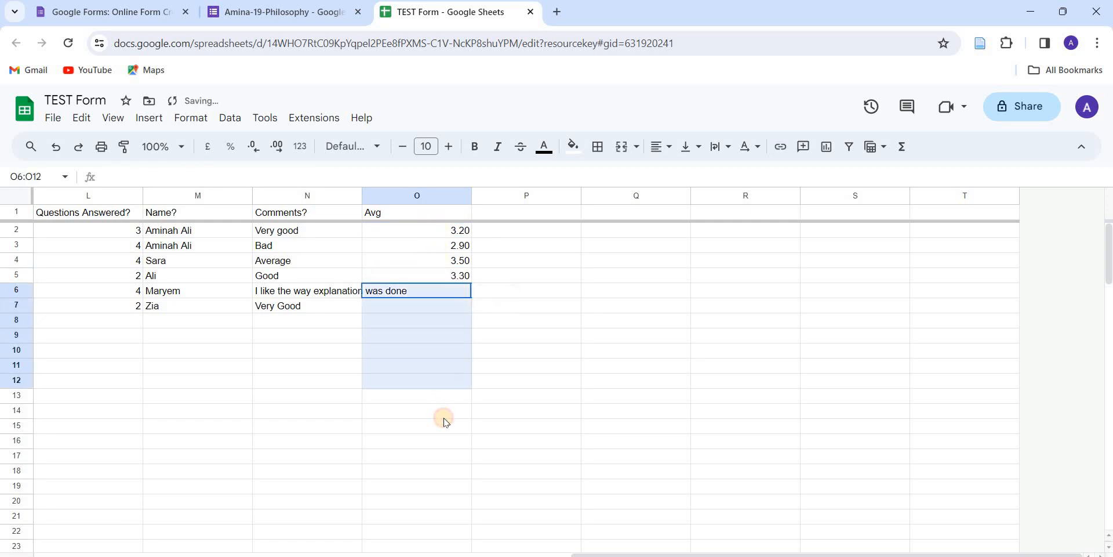
key(ctrl+v)
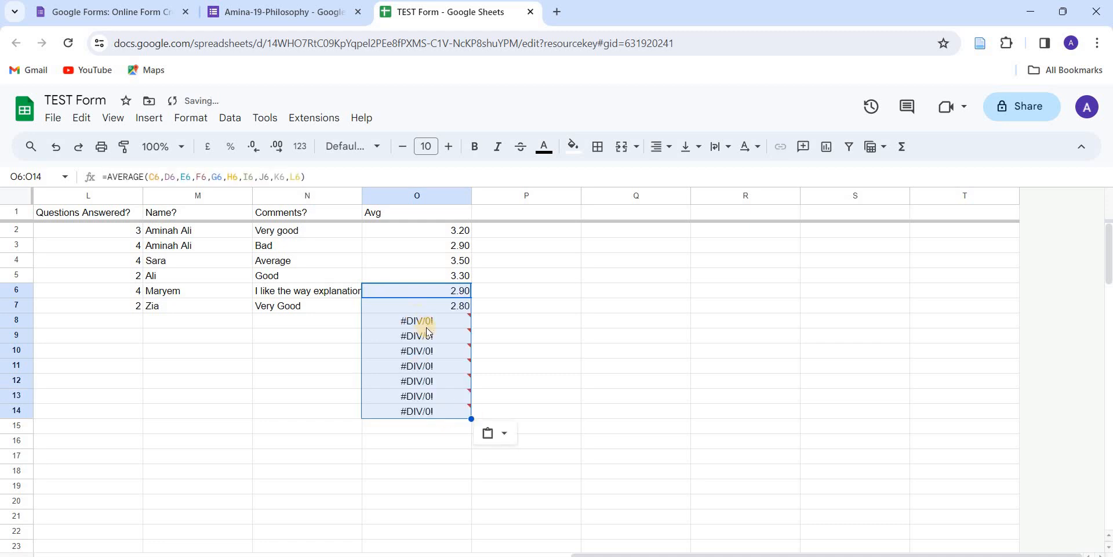
mouse_move(435, 328)
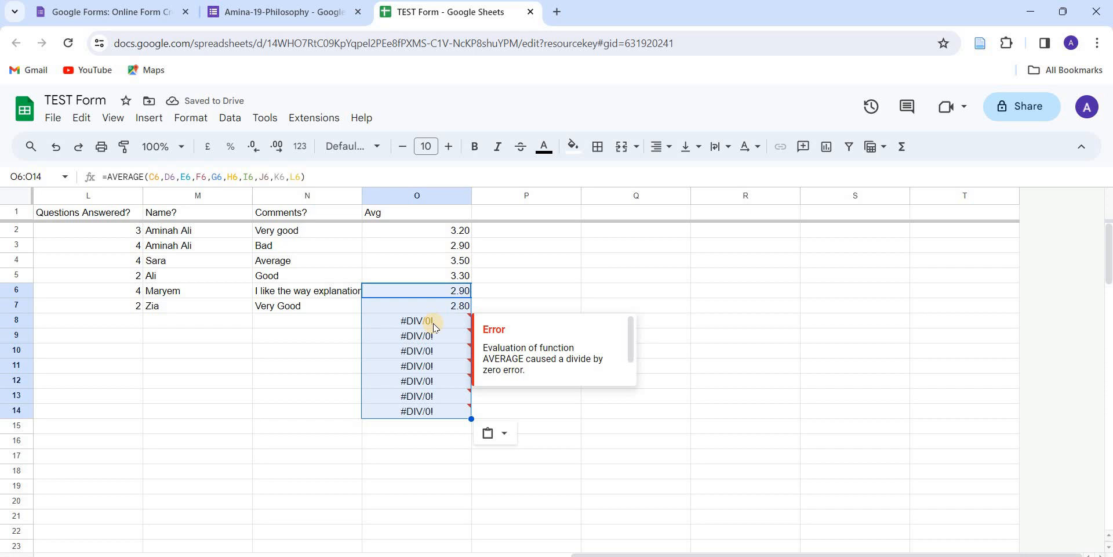
key(Delete)
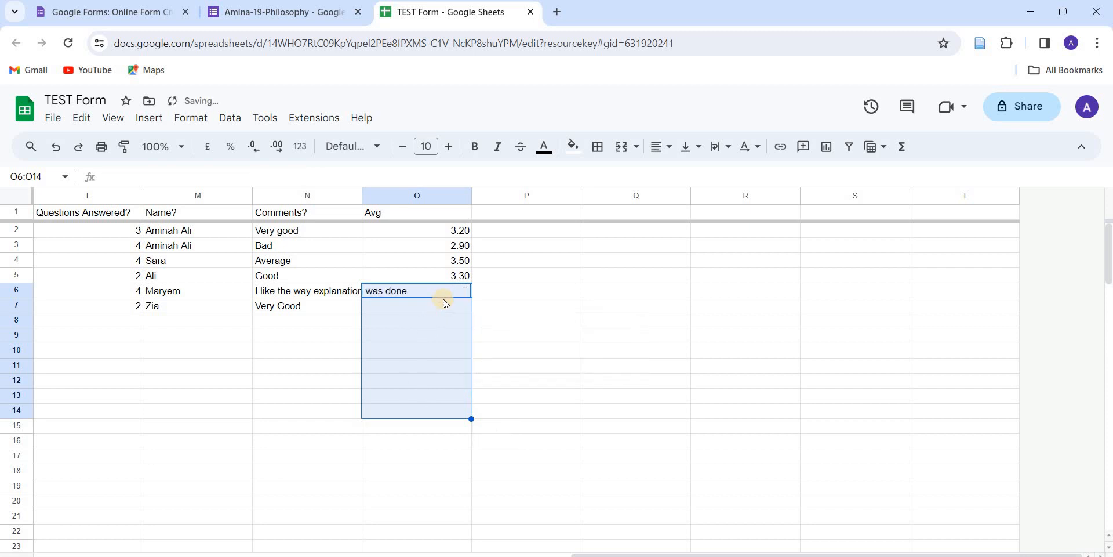
click(458, 294)
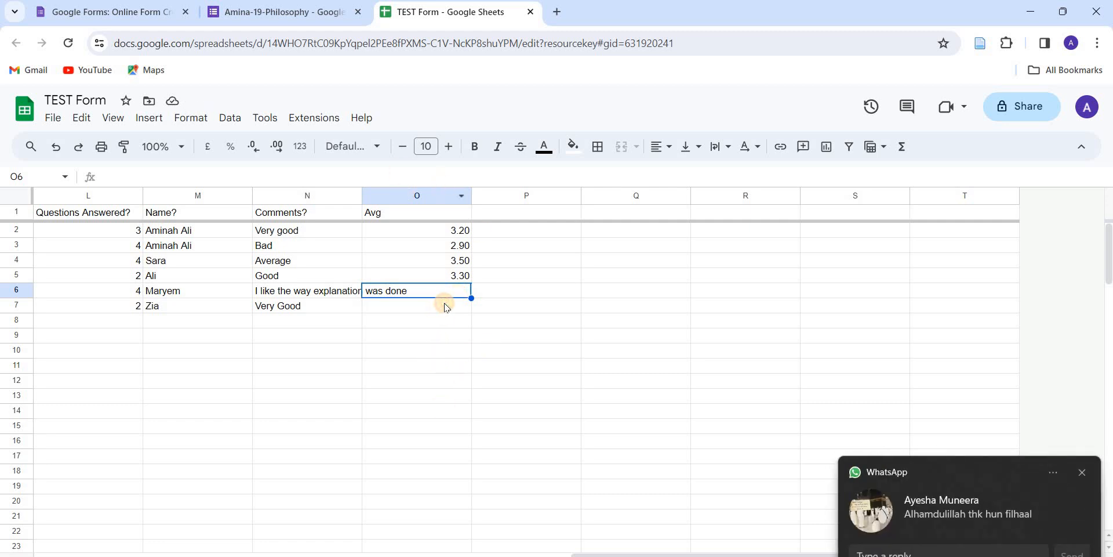
click(442, 305)
key(ctrl+v)
click(444, 291)
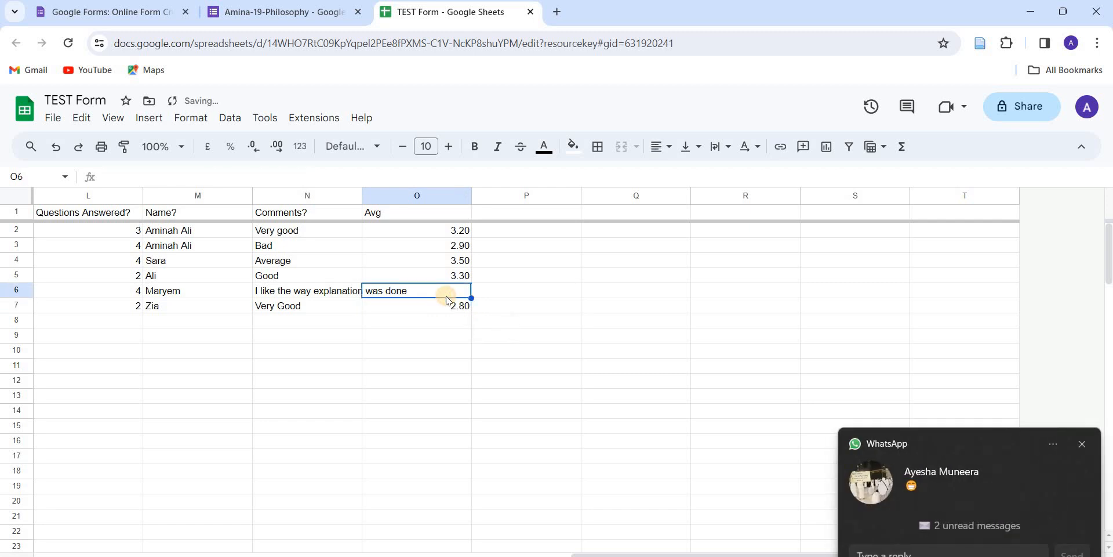
key(ctrl+v)
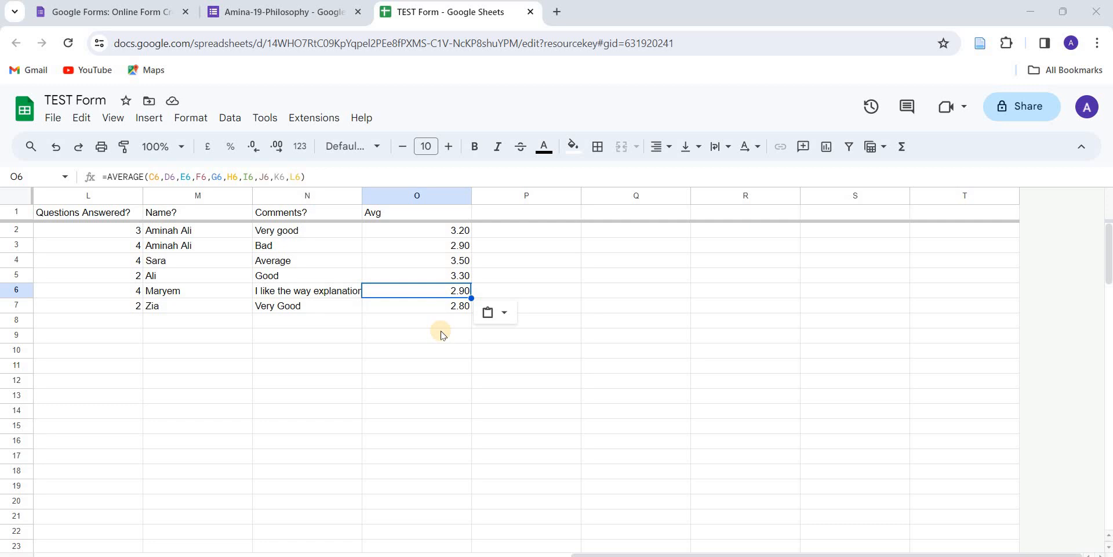
click(443, 249)
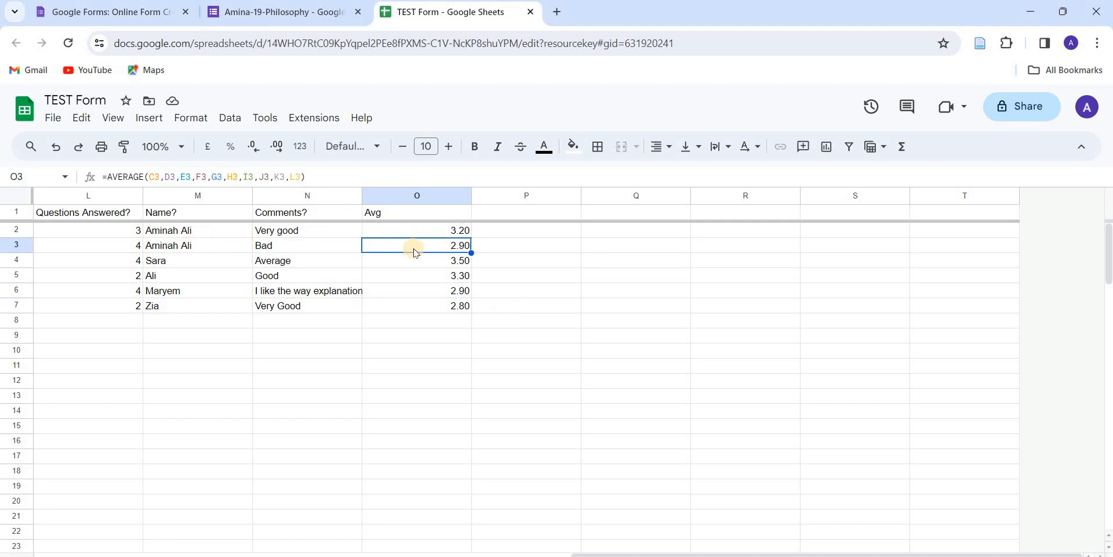
click(392, 265)
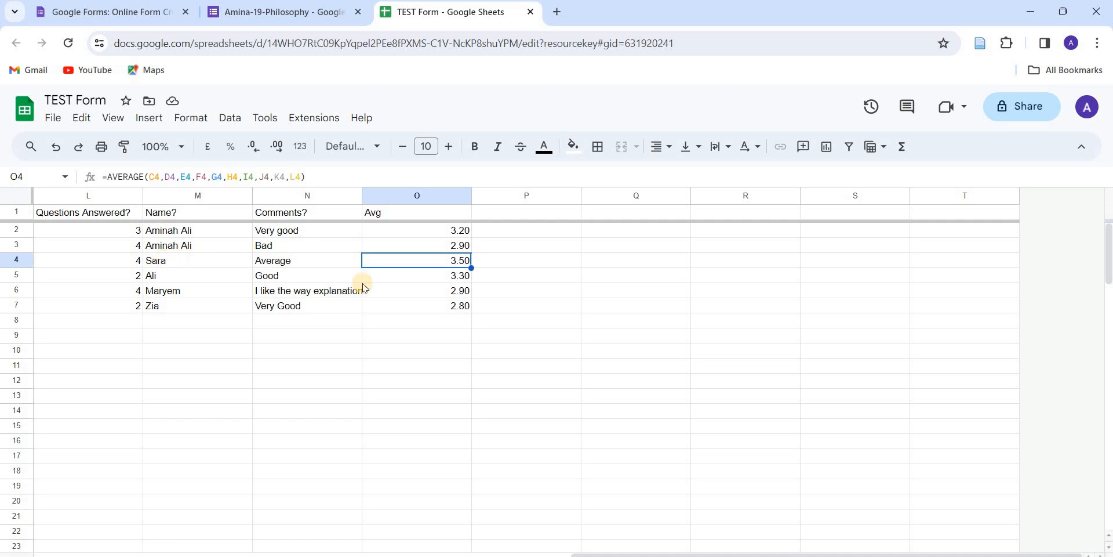
click(395, 275)
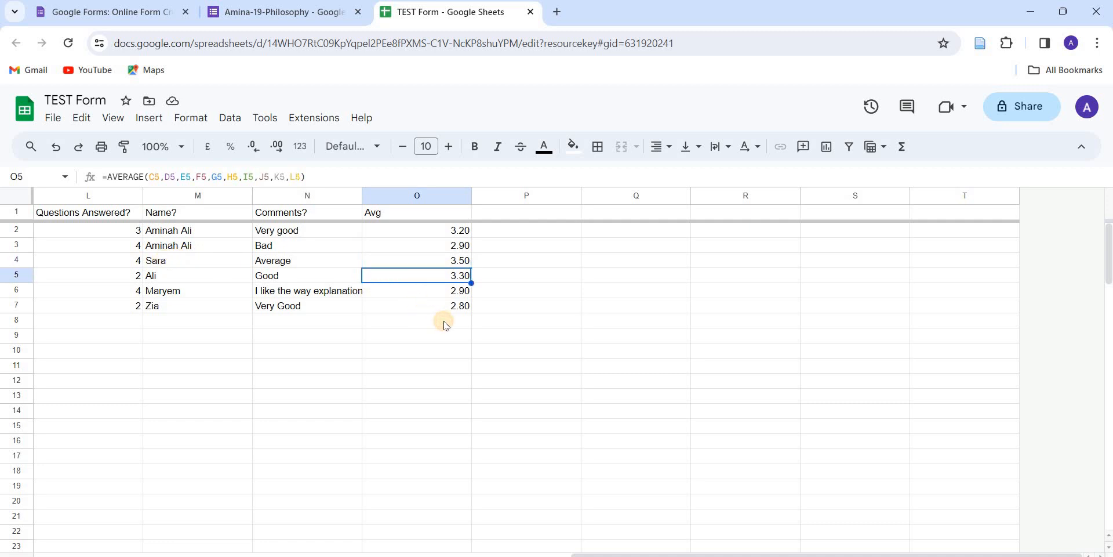
click(444, 323)
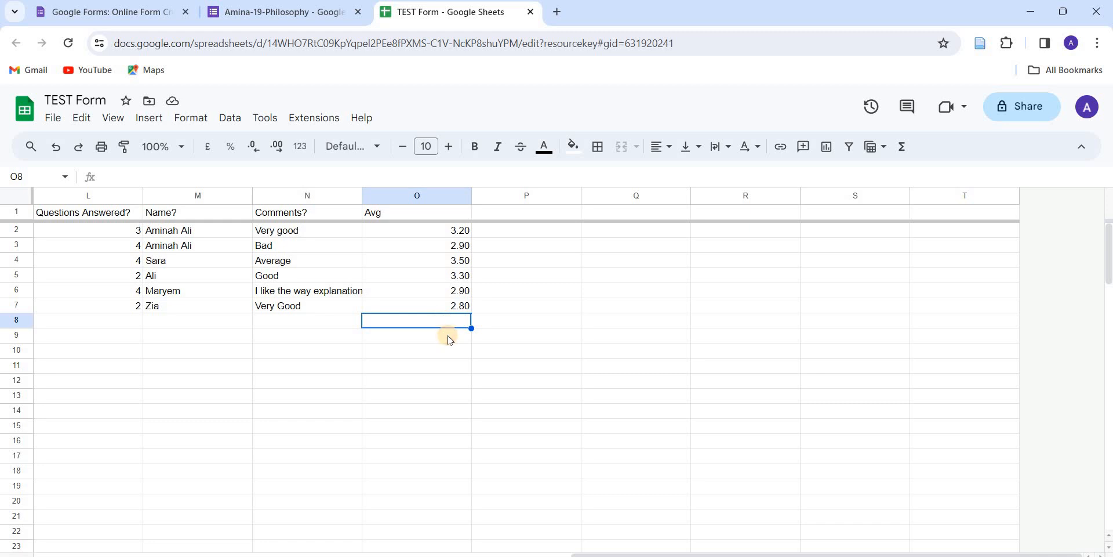
click(450, 339)
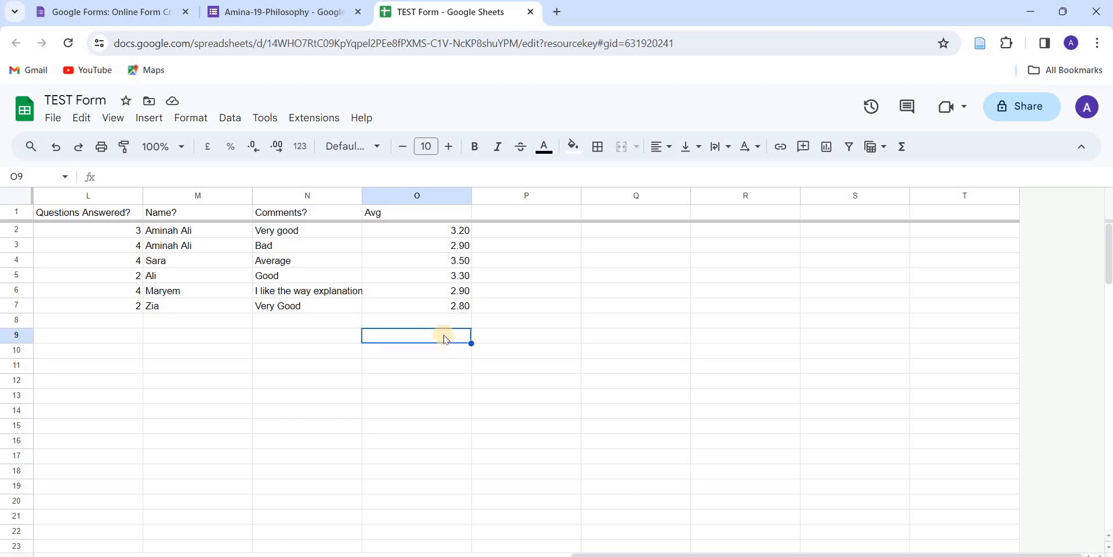
- Label cell N9 'Total Average' and start an AVERAGE formula in O9
click(318, 341)
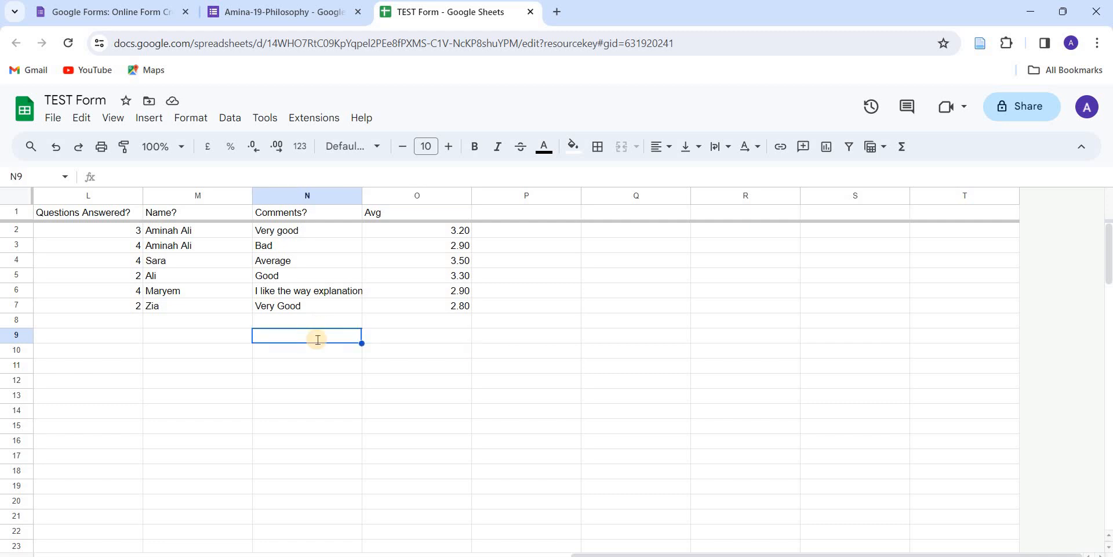
text(Total )
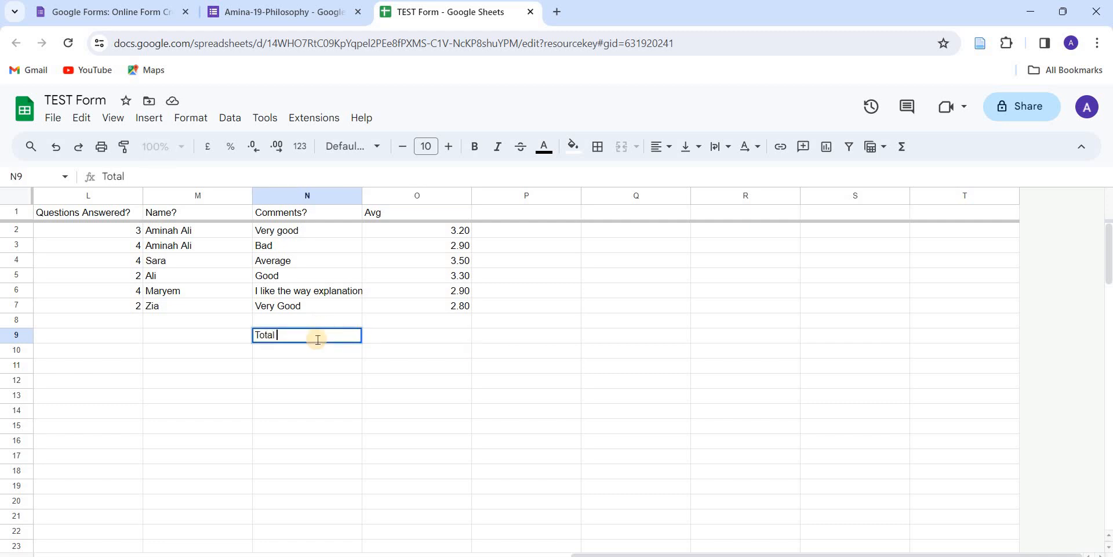
text(Average)
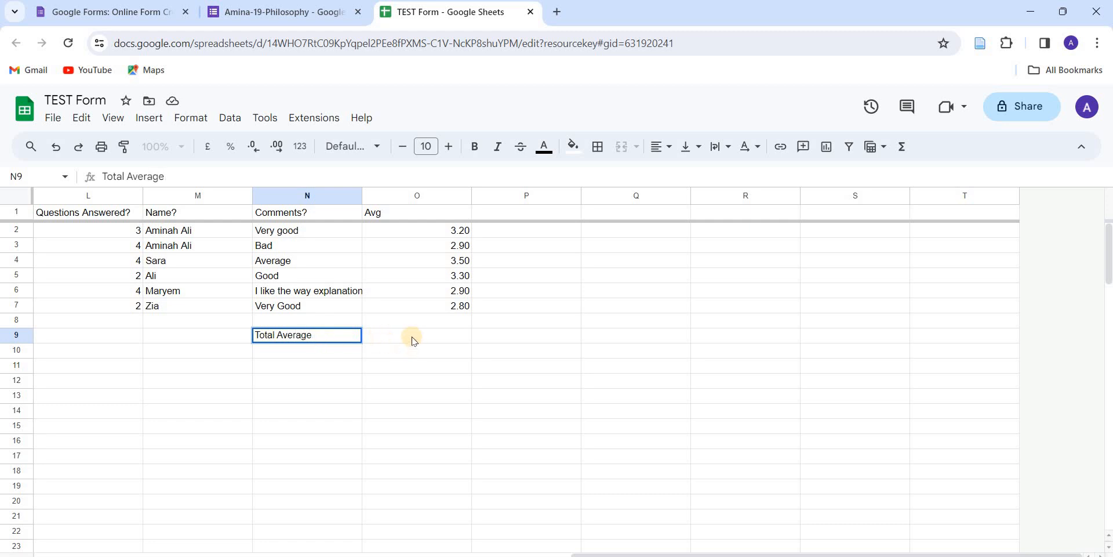
click(414, 340)
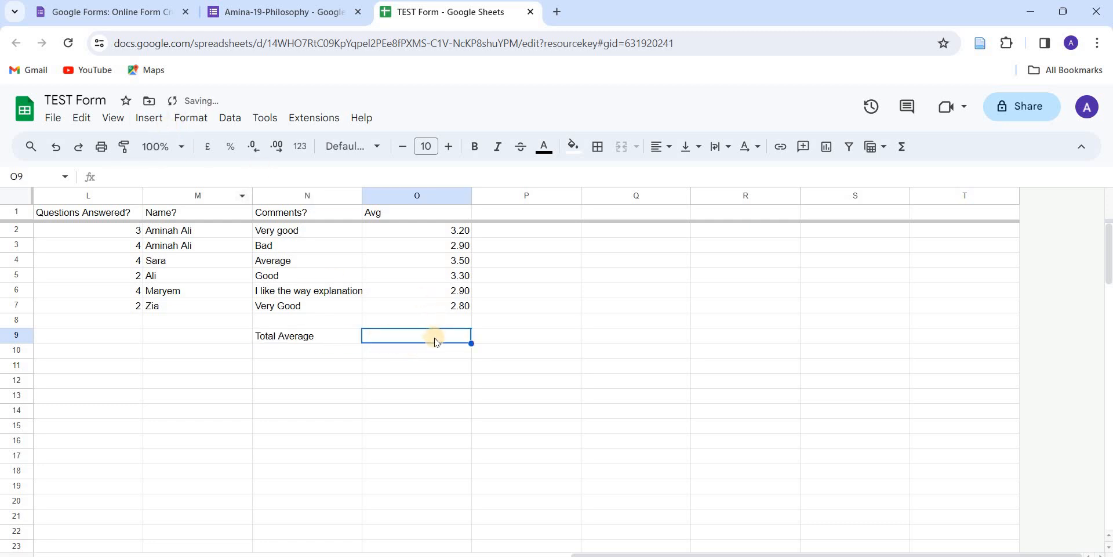
click(149, 118)
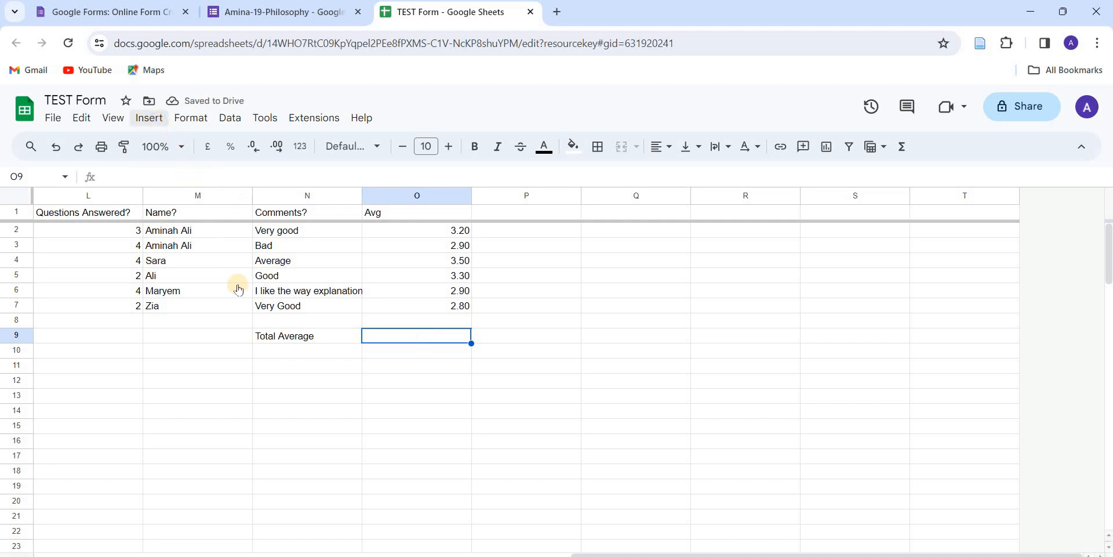
mouse_move(290, 352)
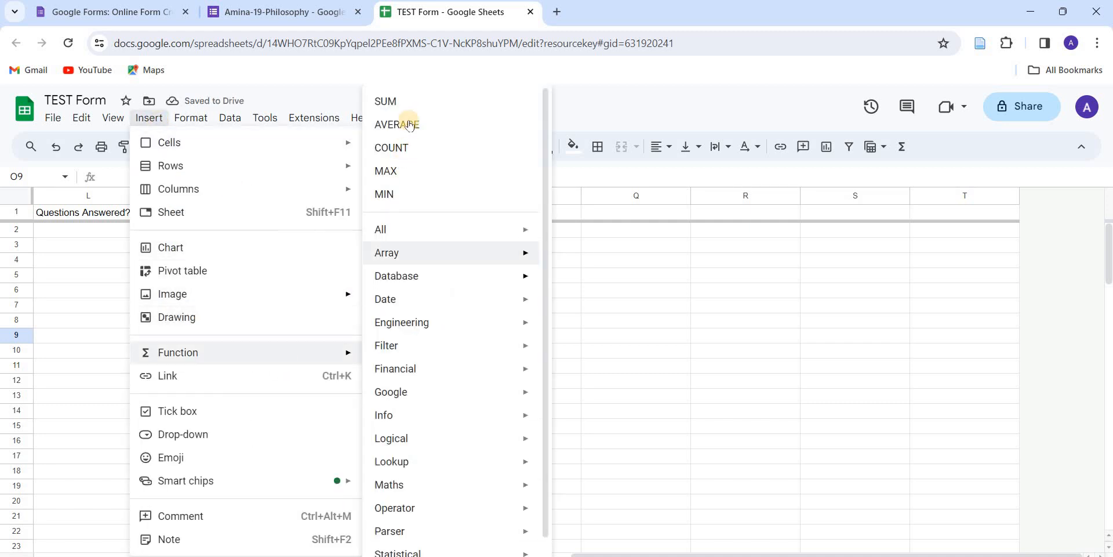
click(411, 125)
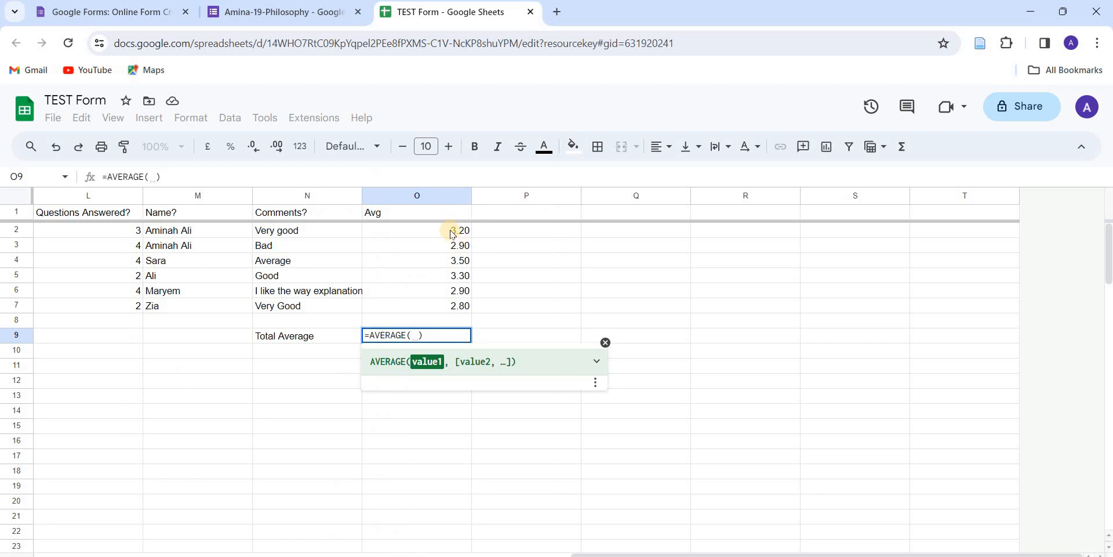
- Average cells O2 through O7 so O9 shows 3.10
click(452, 232)
text(,)
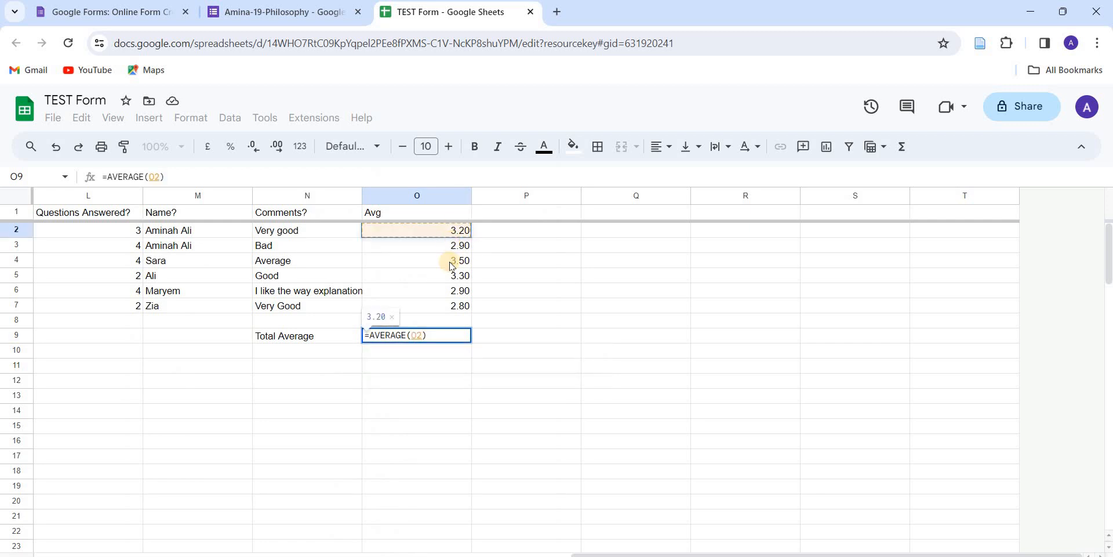
click(453, 247)
text(,)
click(453, 268)
text(,)
click(452, 277)
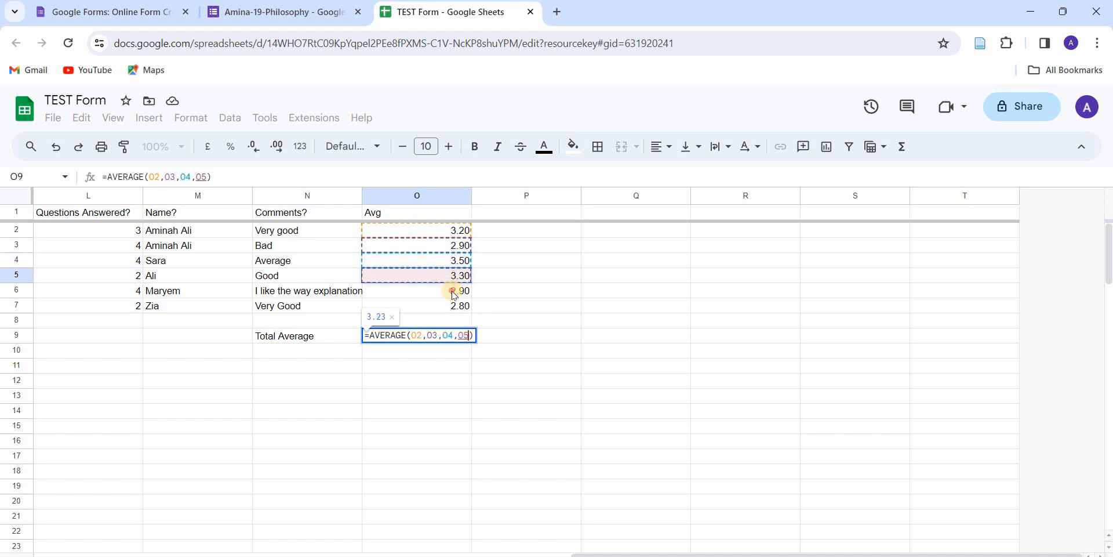
text(,)
click(454, 291)
text(,)
click(455, 305)
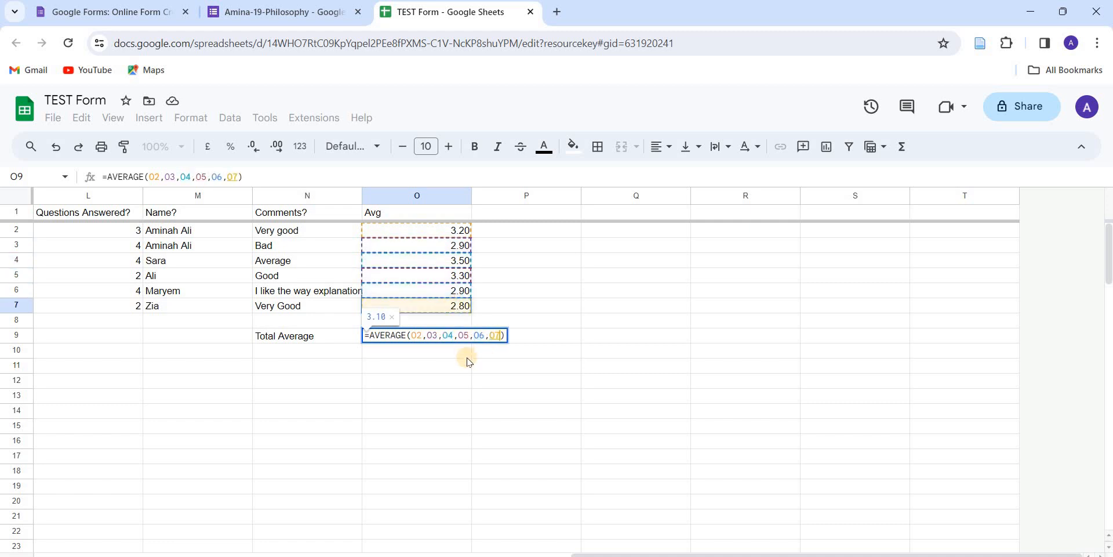
key(Return)
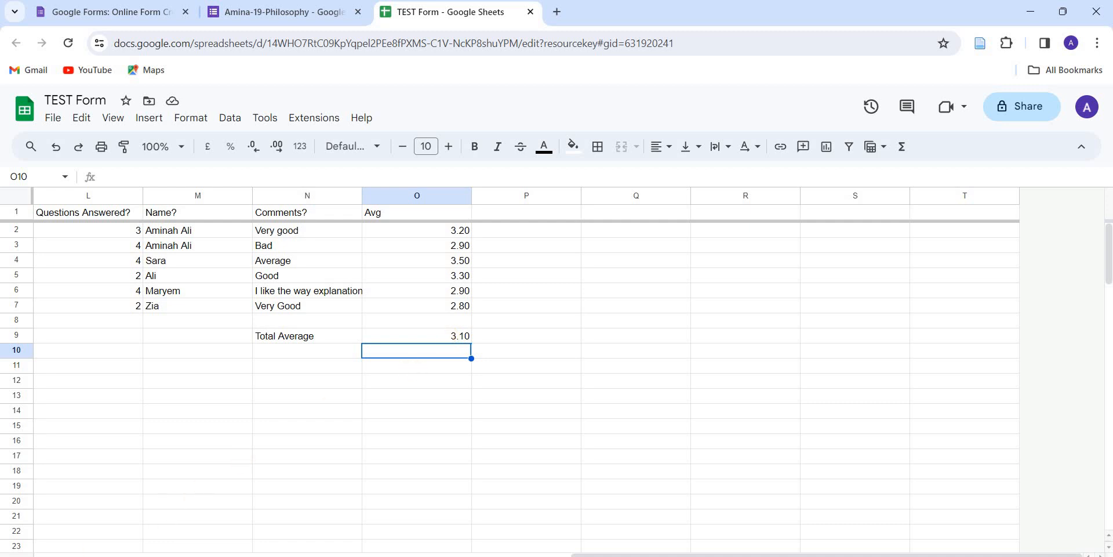
key(alt+Tab)
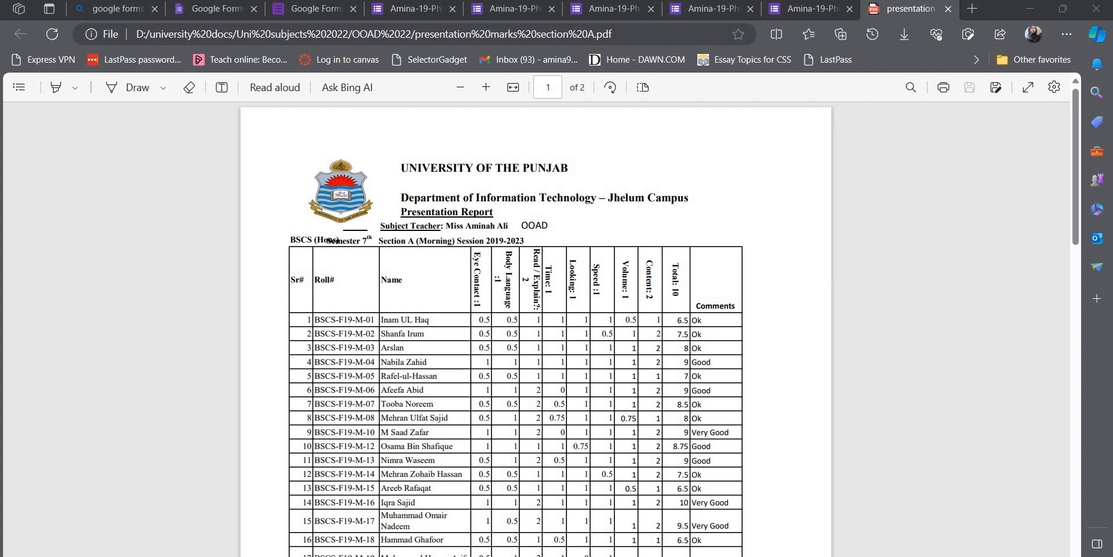
- Fit the presentation marks PDF to page width and scroll through the student marks table
click(517, 87)
scroll(404, 208, down, 2)
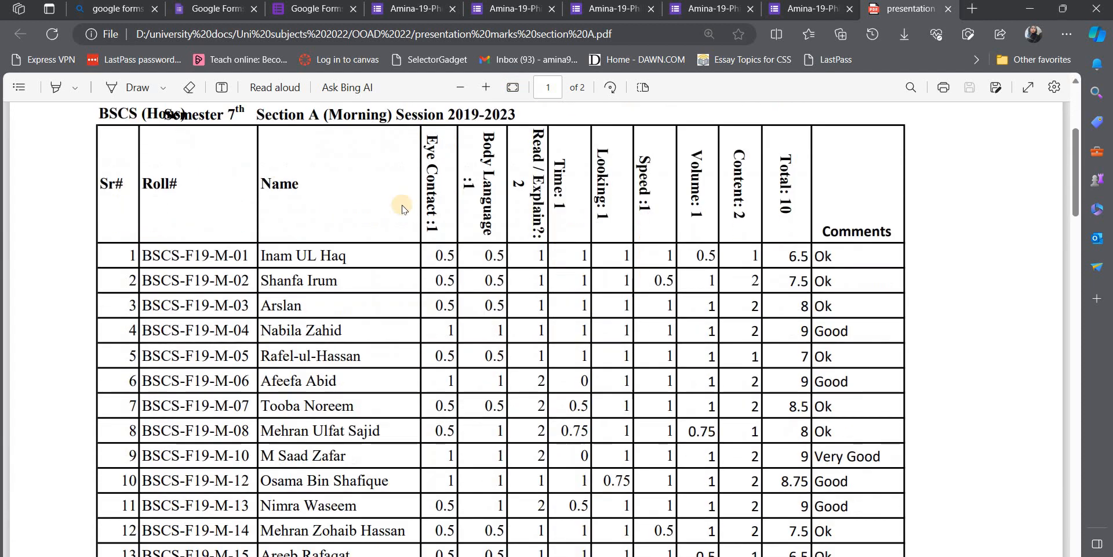
scroll(324, 186, up, 2)
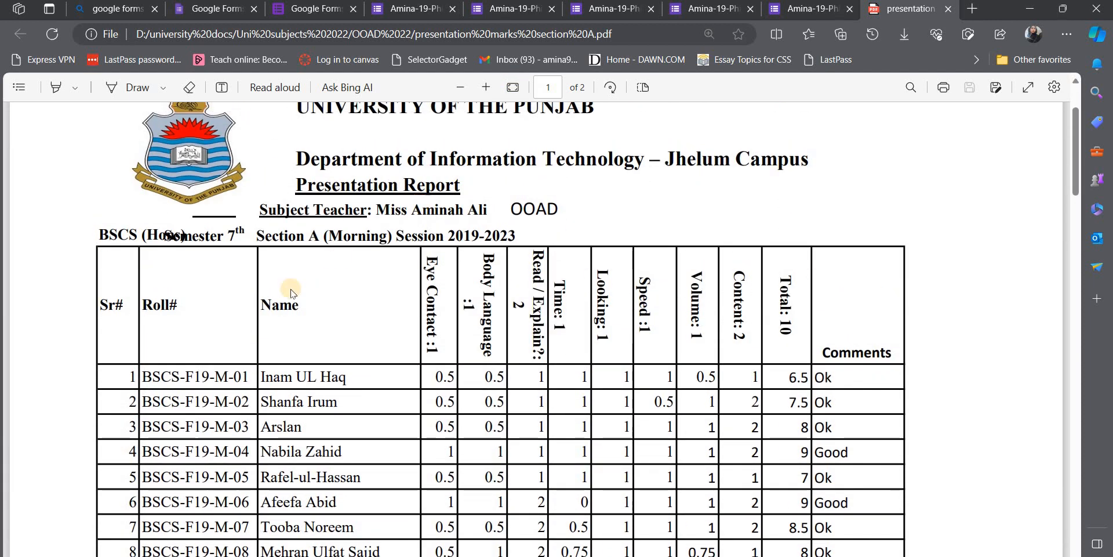
scroll(200, 216, down, 2)
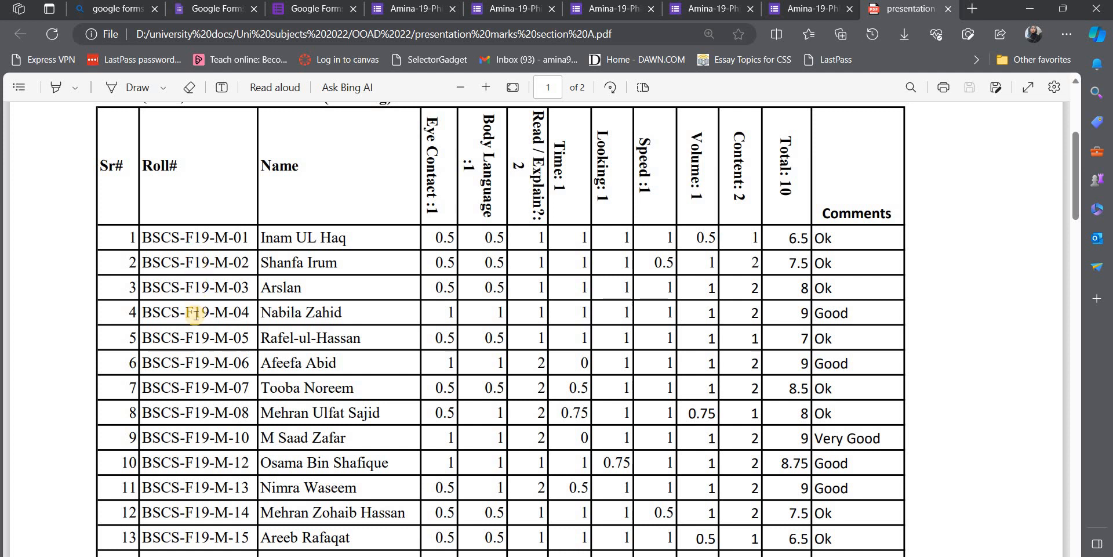
scroll(195, 440, down, 6)
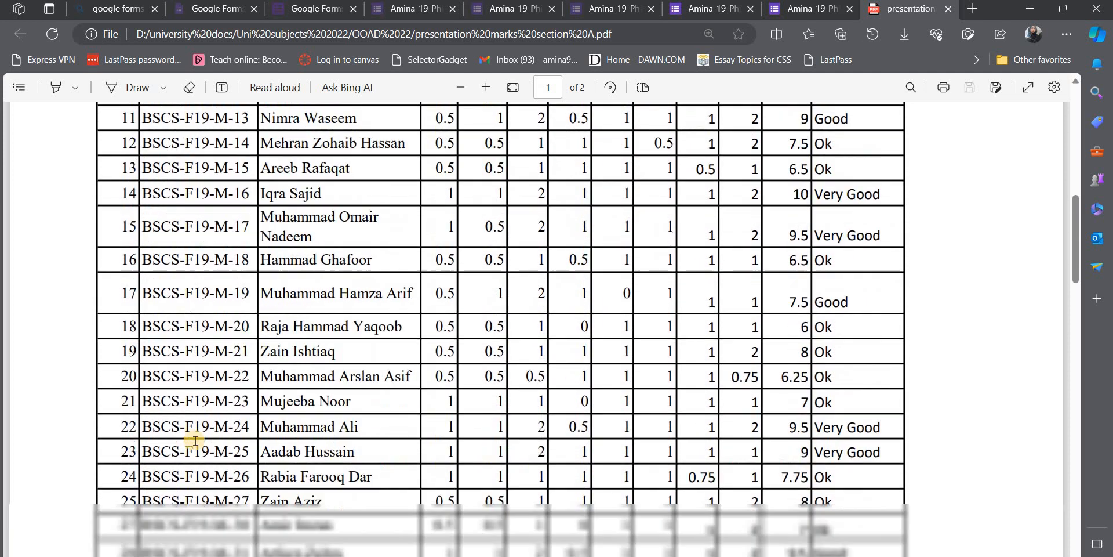
scroll(195, 439, up, 3)
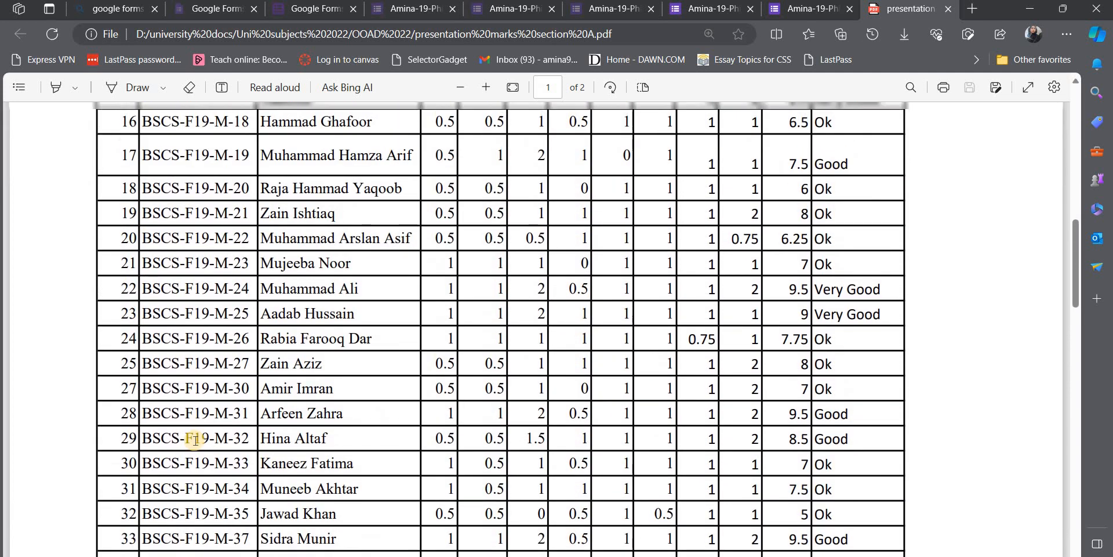
scroll(196, 439, up, 7)
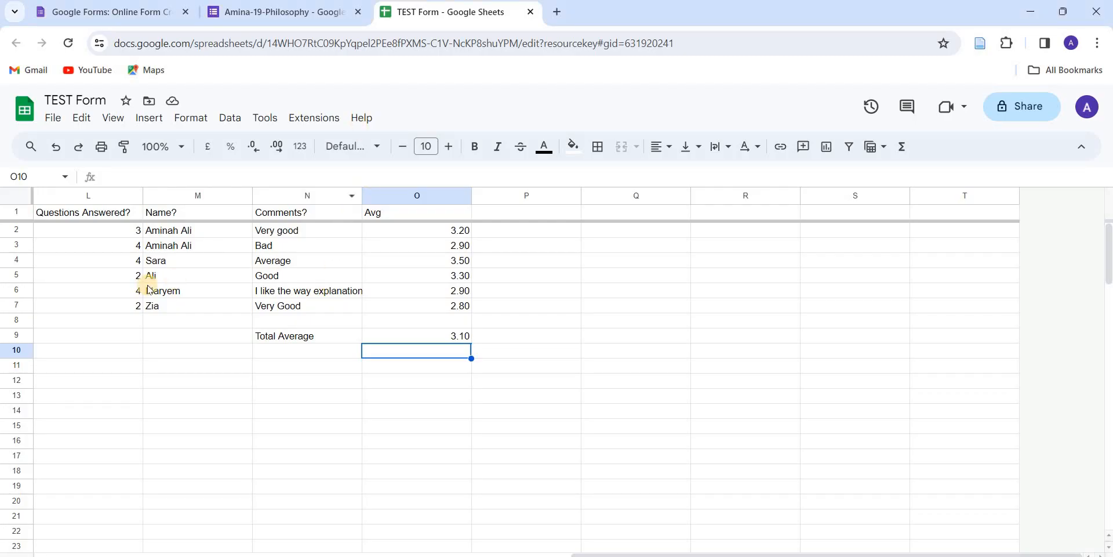
- Scroll the sheet back to columns A–J, then return to the marks PDF
scroll(150, 288, left, 10)
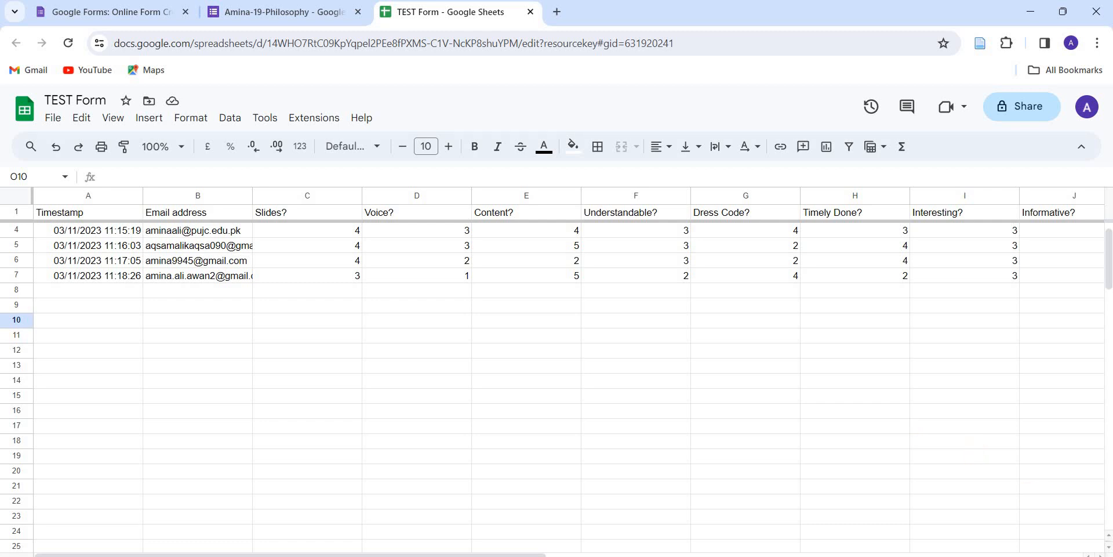
key(alt+Tab)
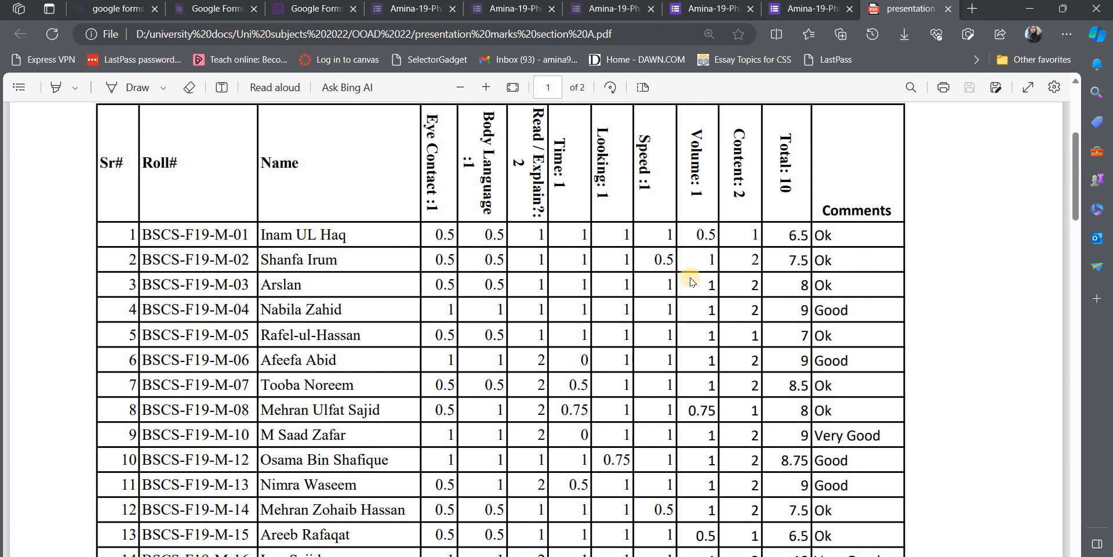
scroll(745, 329, up, 3)
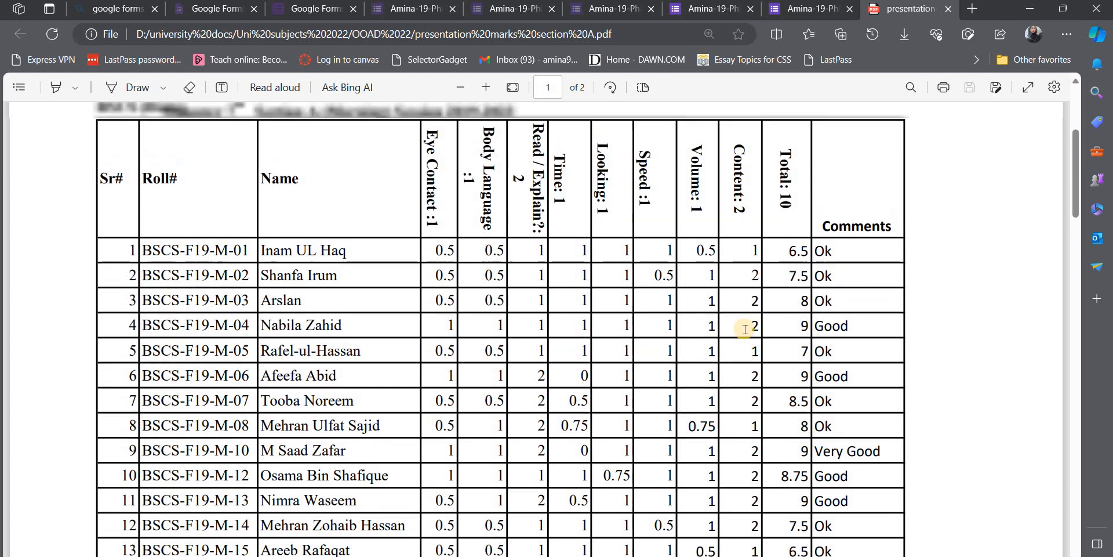
scroll(745, 329, down, 4)
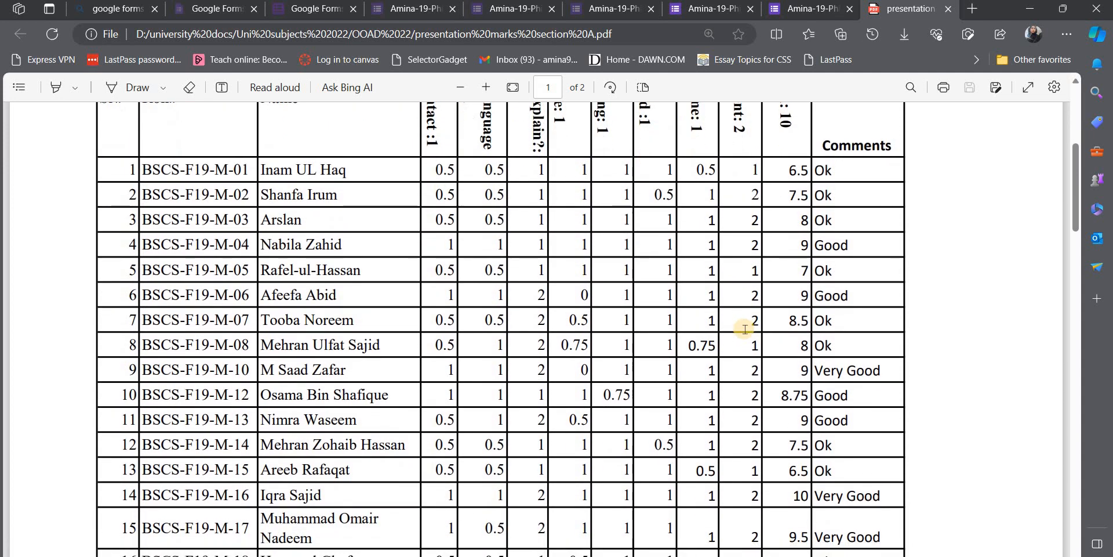
scroll(745, 330, up, 1)
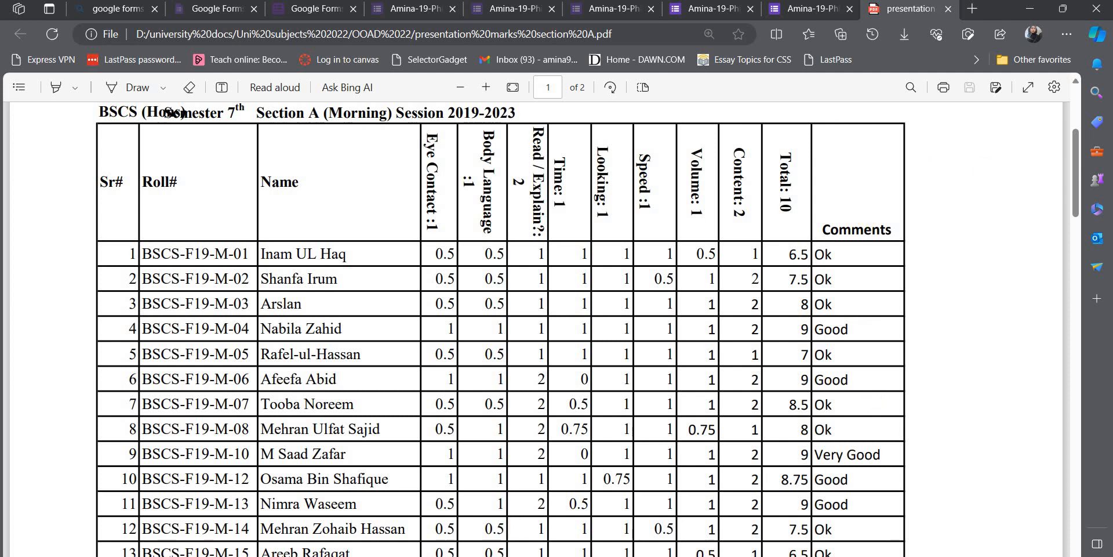
mouse_move(829, 556)
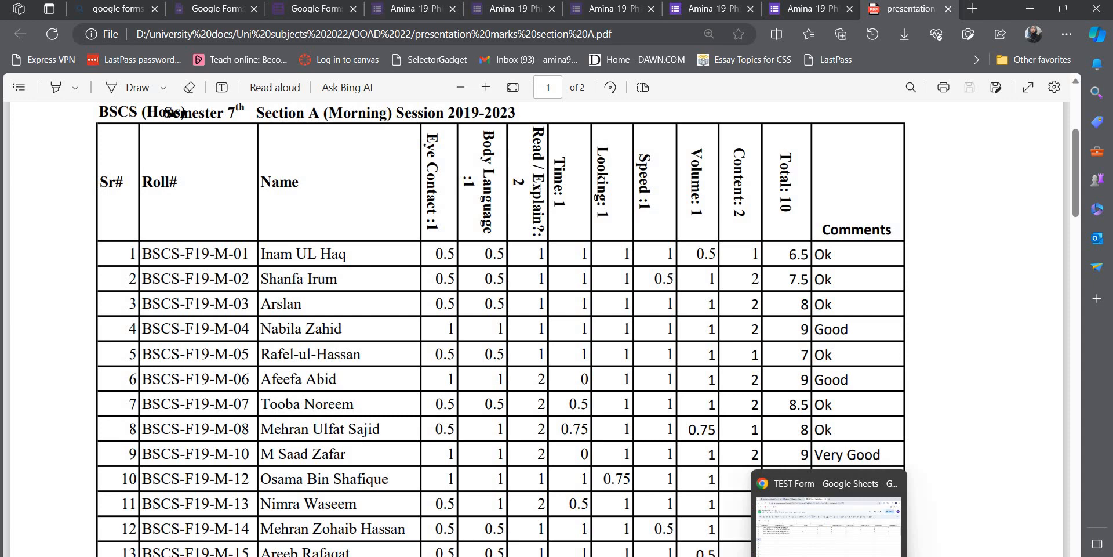
- Bring the 'TEST Form - Google Sheets' window back to the front
click(829, 516)
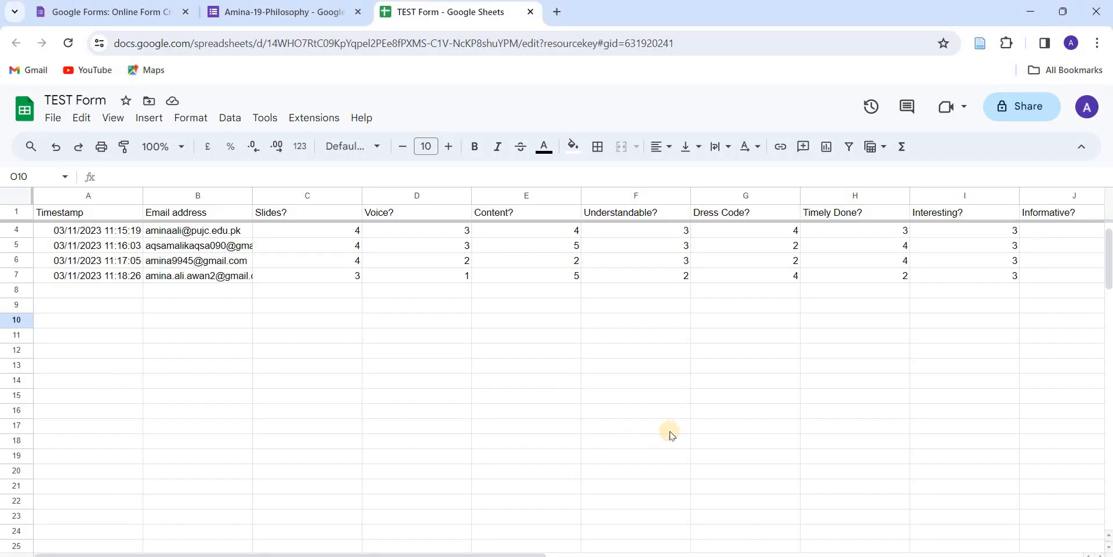